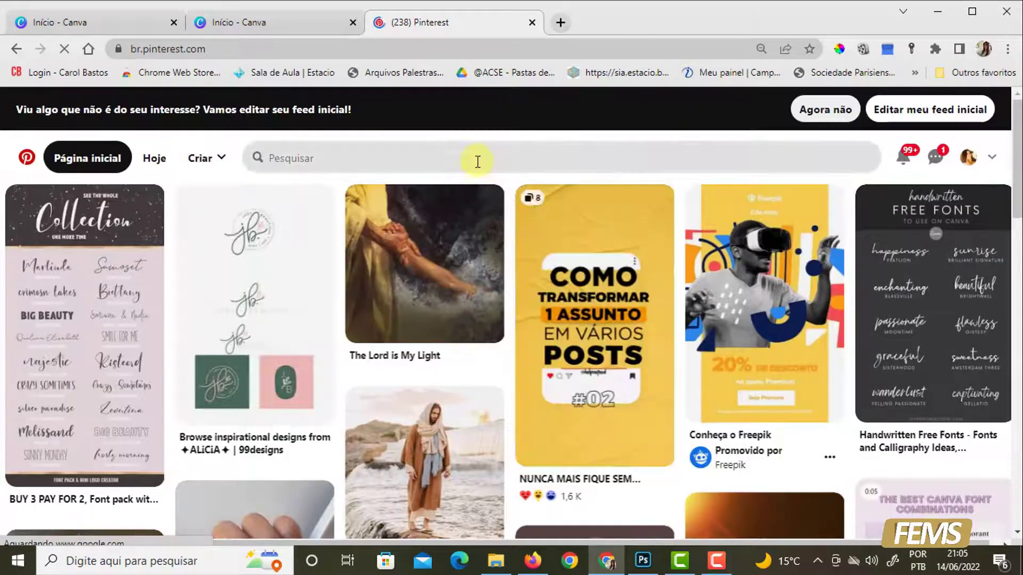
- Search all pins for "social media"
scroll(752, 328, "down", 4)
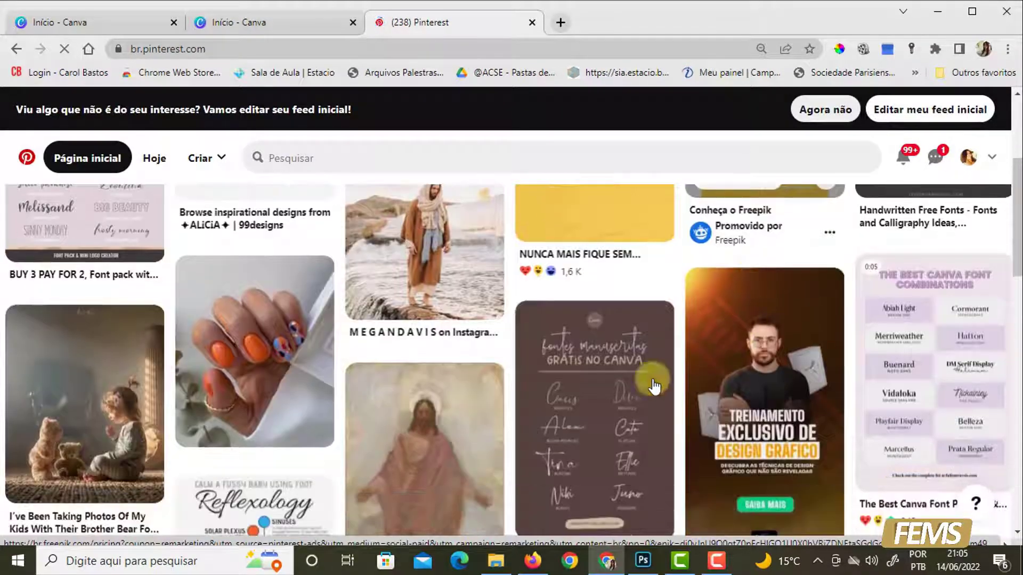
scroll(492, 401, "down", 6)
scroll(480, 351, "up", 10)
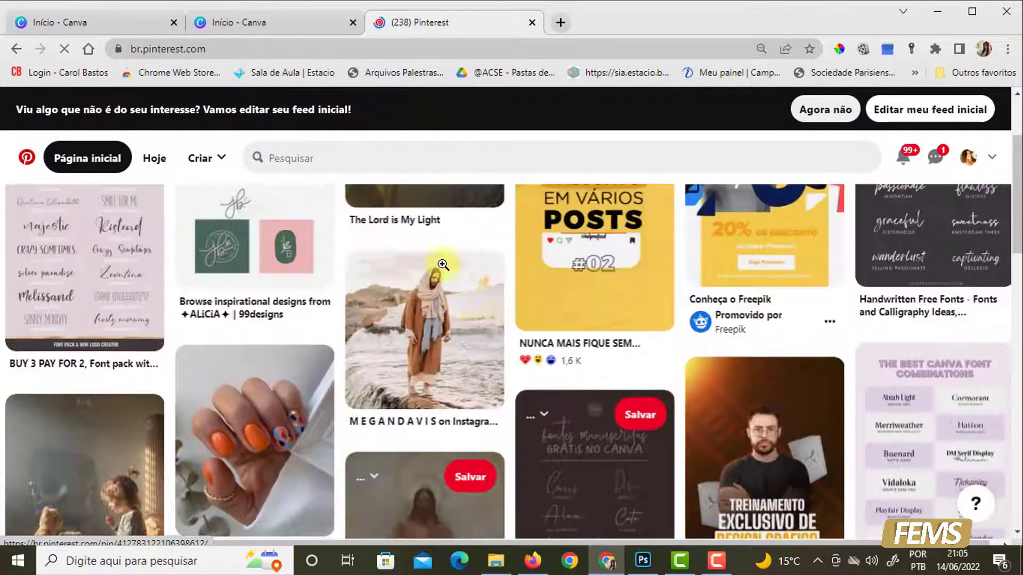
left_click(333, 159)
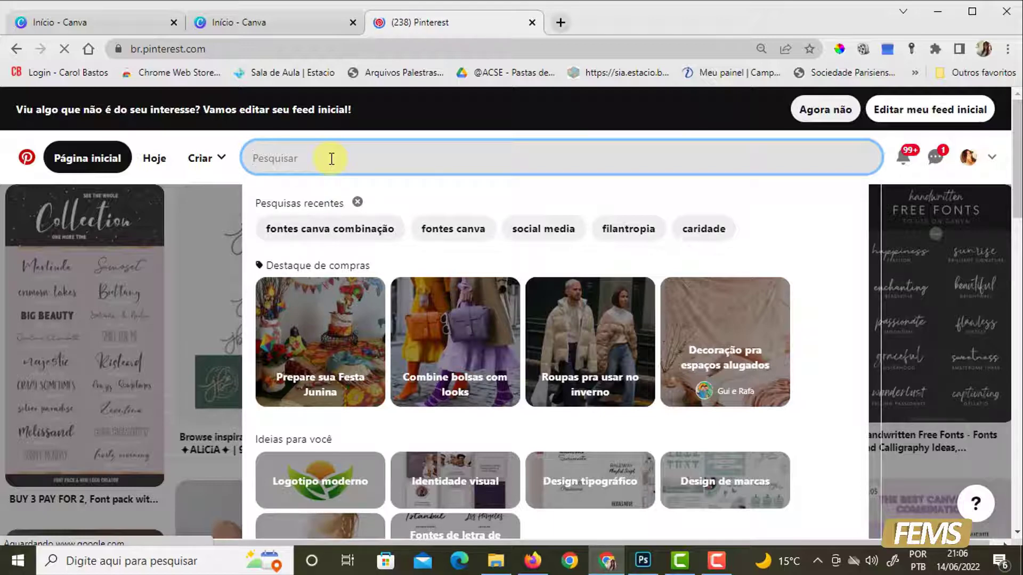
type("social ")
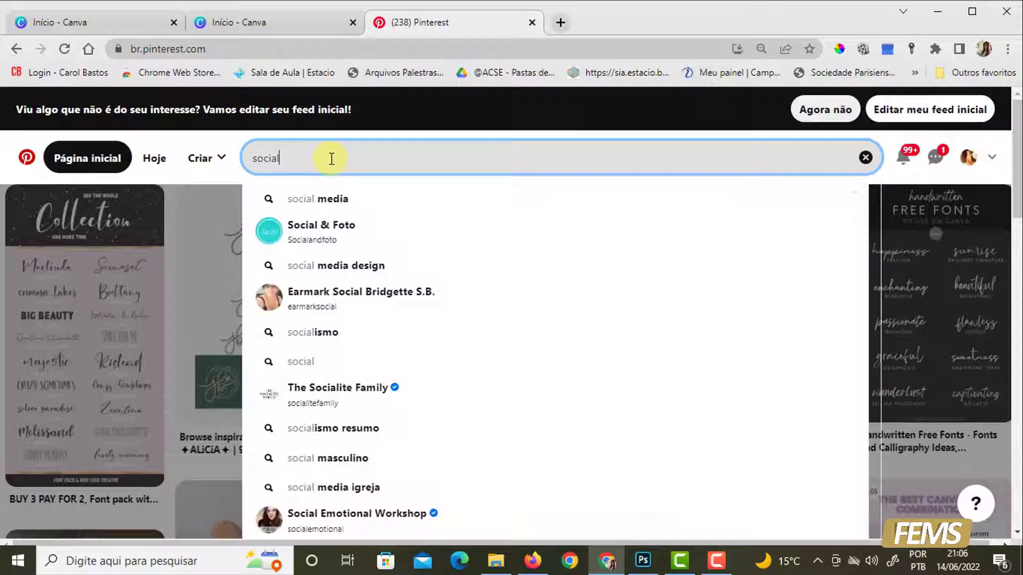
type("medie")
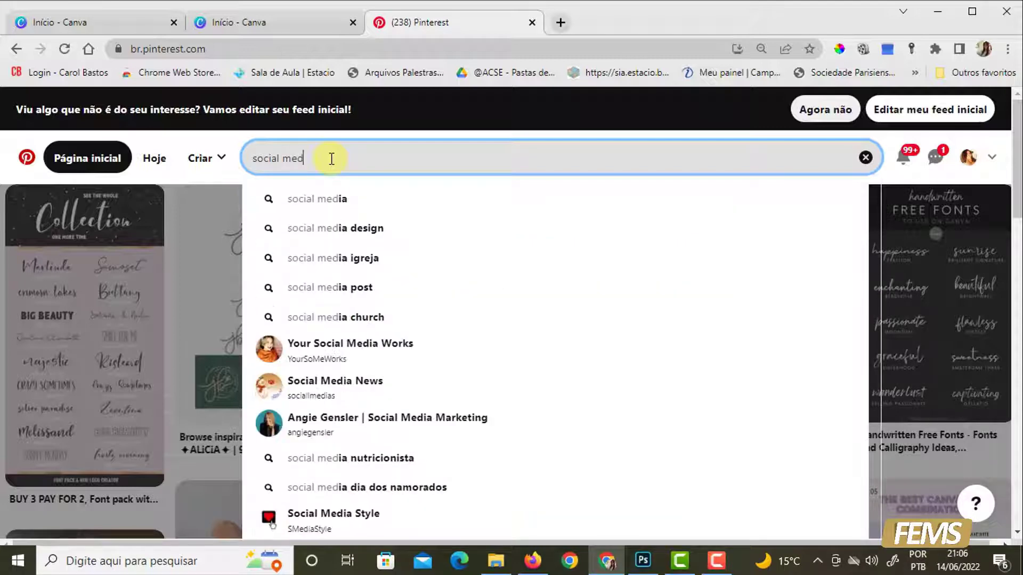
key("BackSpace")
type("a")
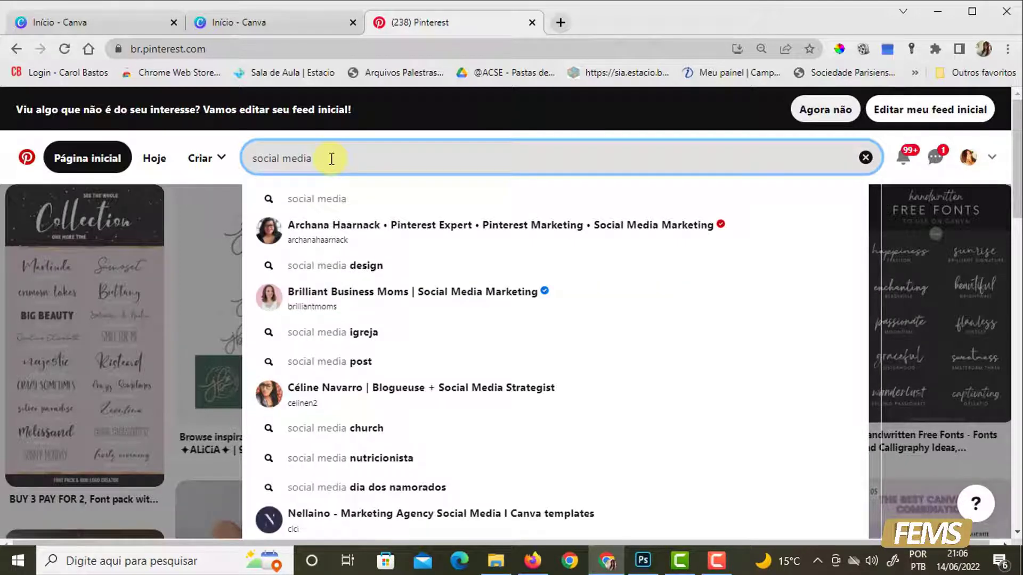
key("Return")
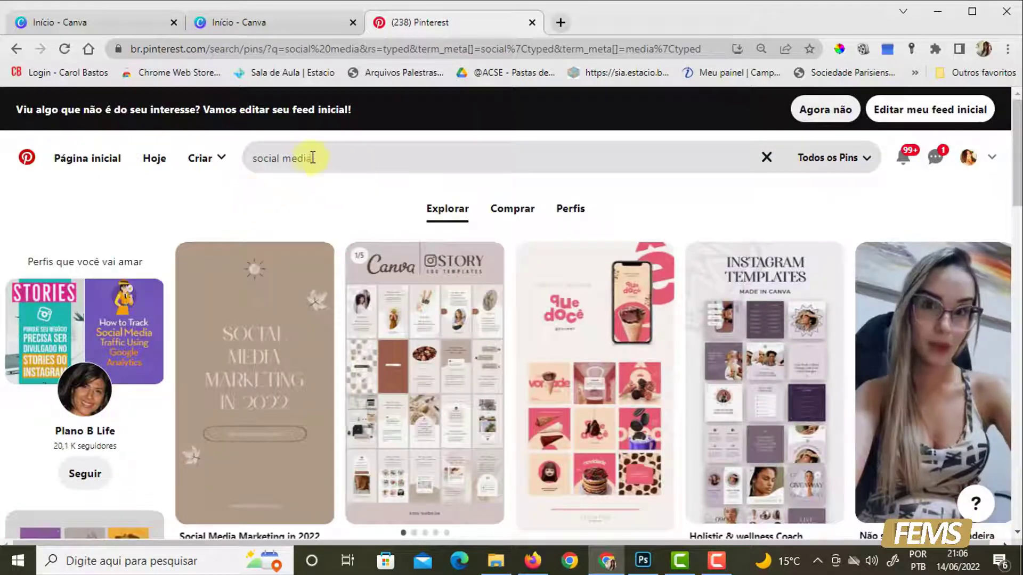
- Replace the search term with "midia social" and run the search
left_click(256, 154)
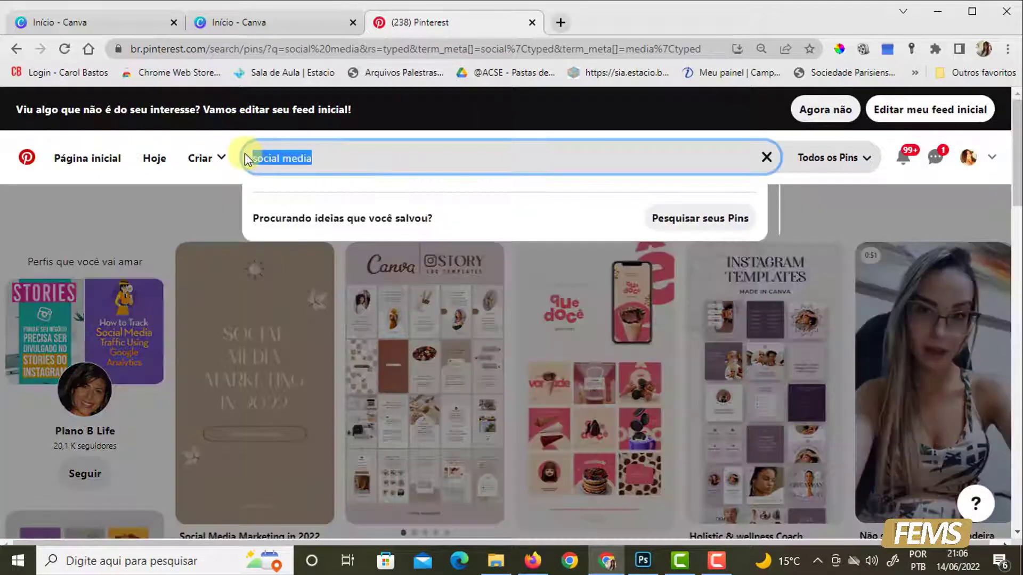
type("midia so")
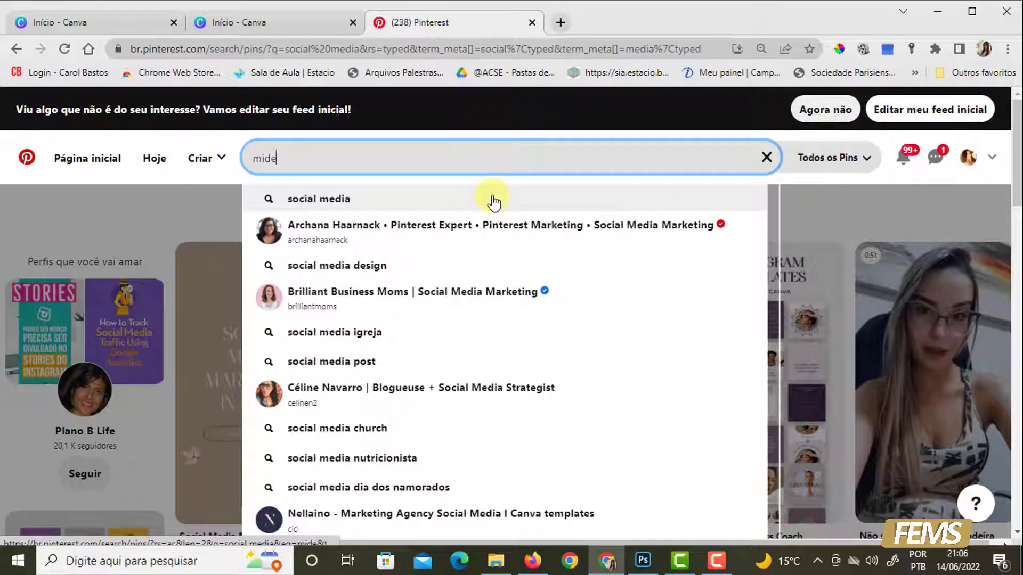
type("ci")
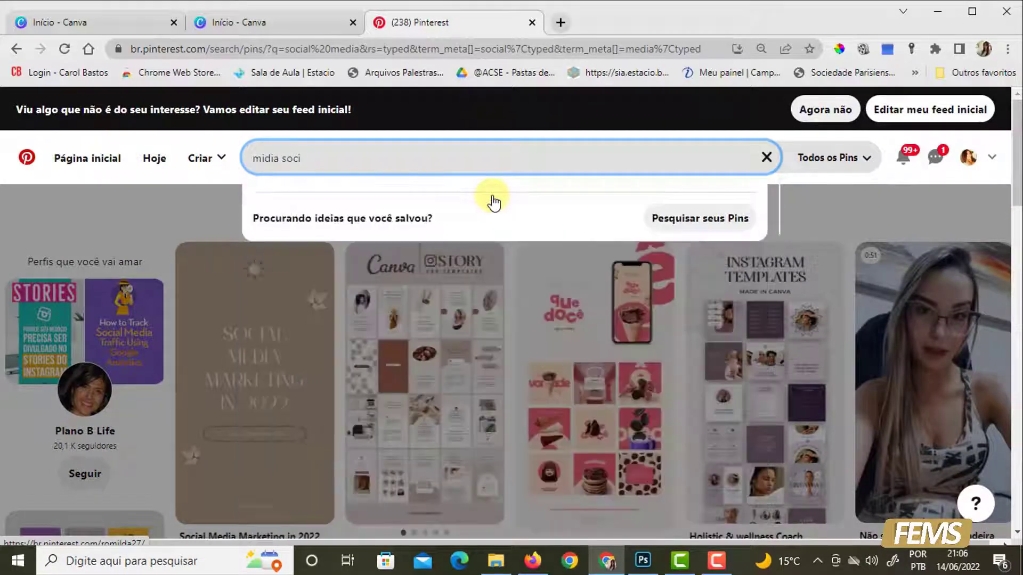
type("al")
key("Return")
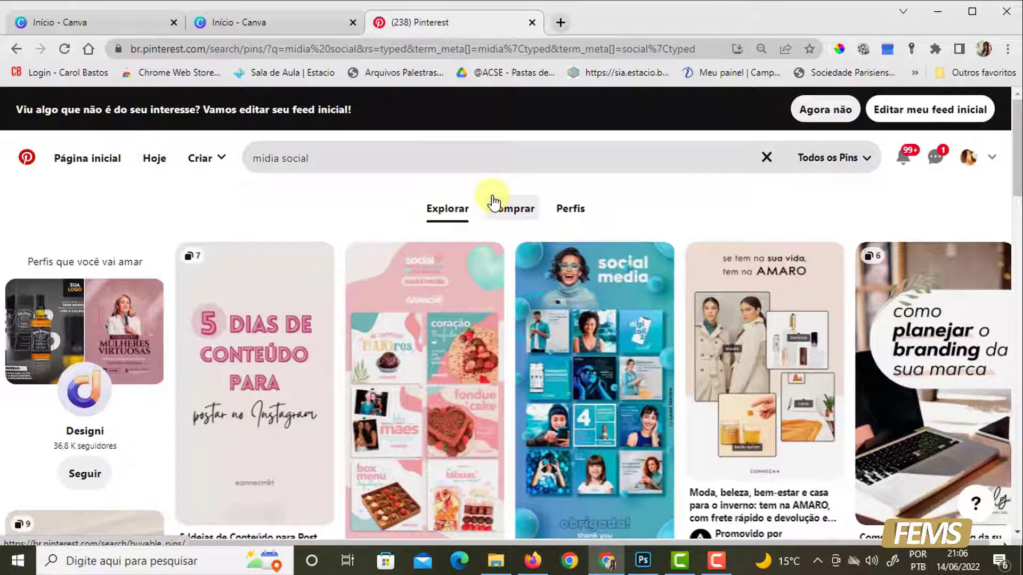
- Look through the "midia social" results and open the pink "Social Media | 2020" pin to examine its post layouts
scroll(818, 368, "down", 3)
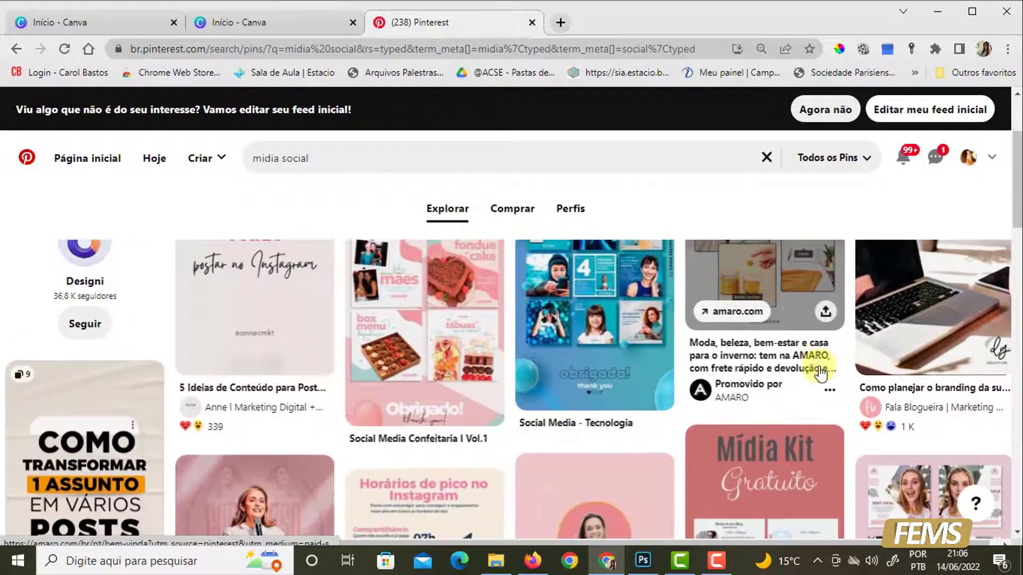
scroll(818, 370, "down", 3)
scroll(1002, 479, "down", 2)
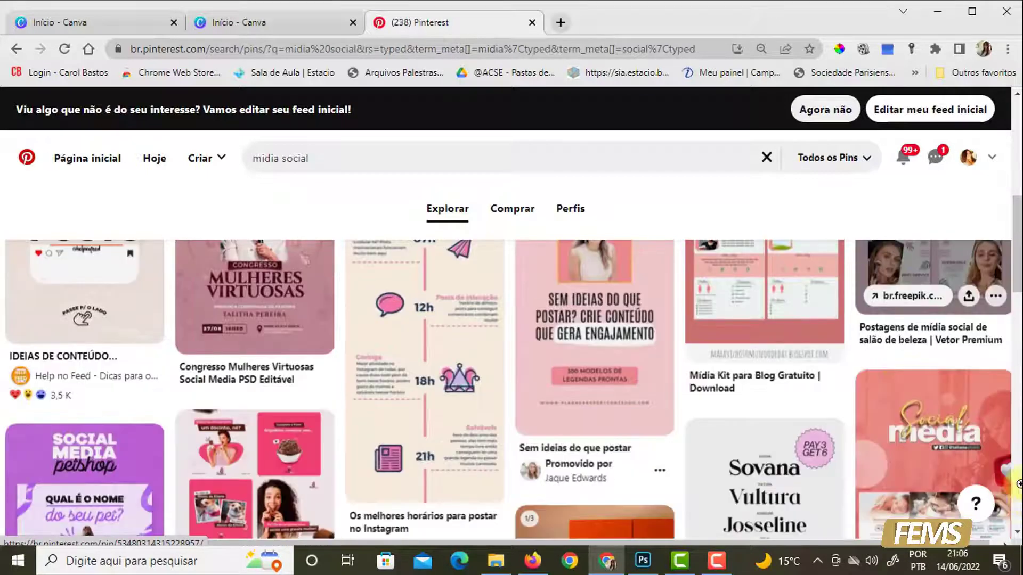
scroll(373, 443, "down", 3)
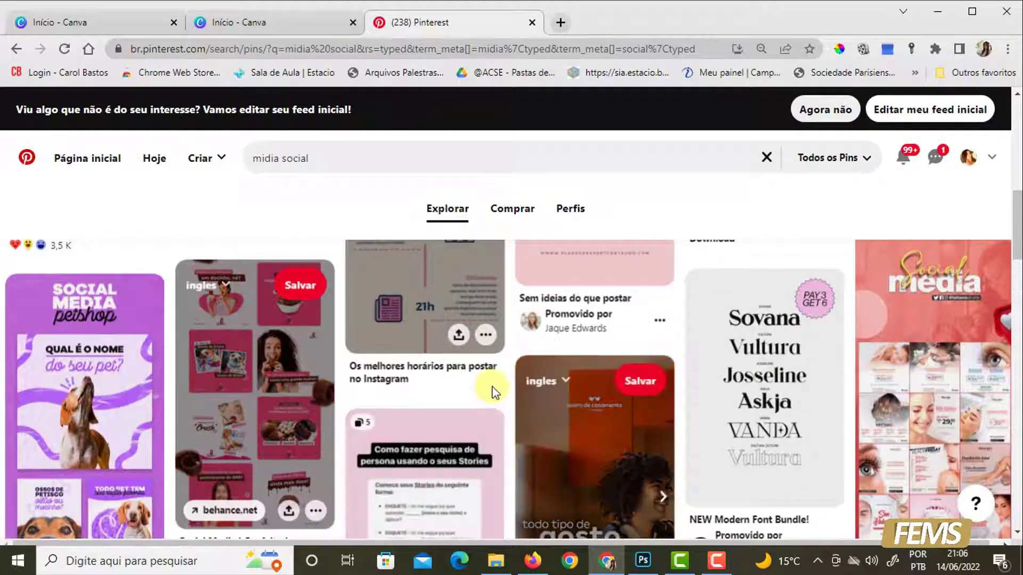
scroll(490, 391, "down", 4)
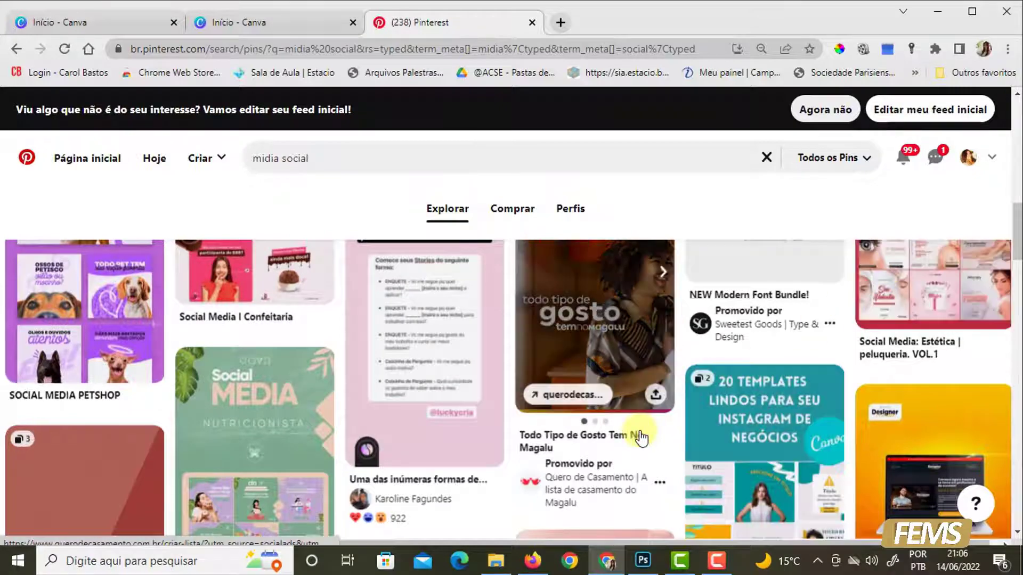
scroll(625, 427, "down", 3)
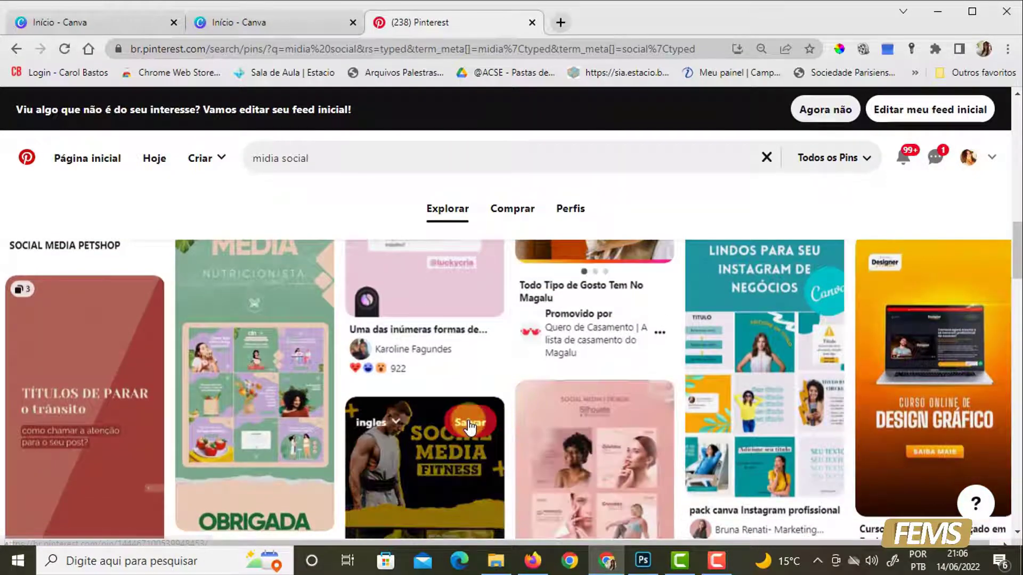
scroll(564, 469, "down", 5)
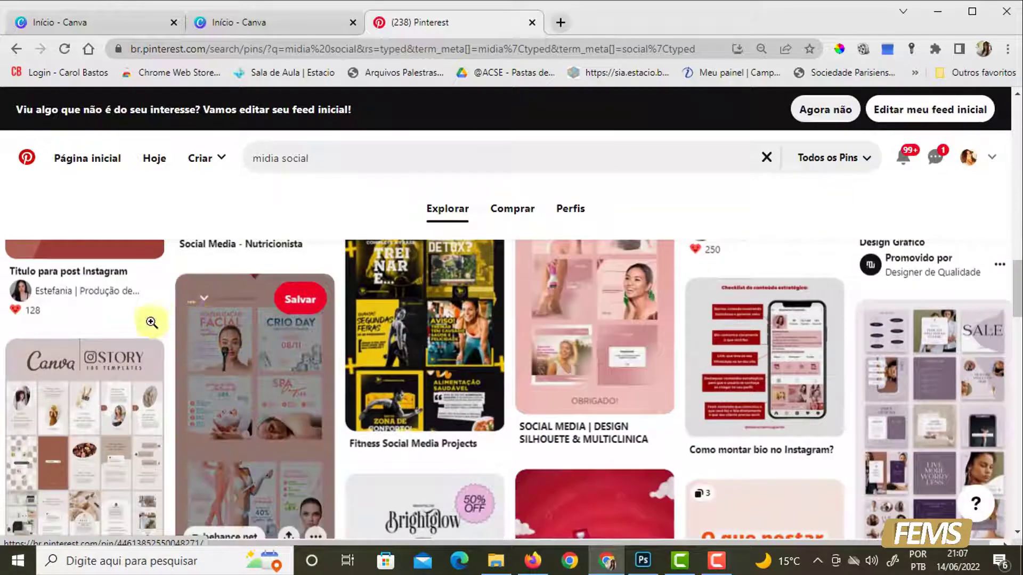
left_click(255, 362)
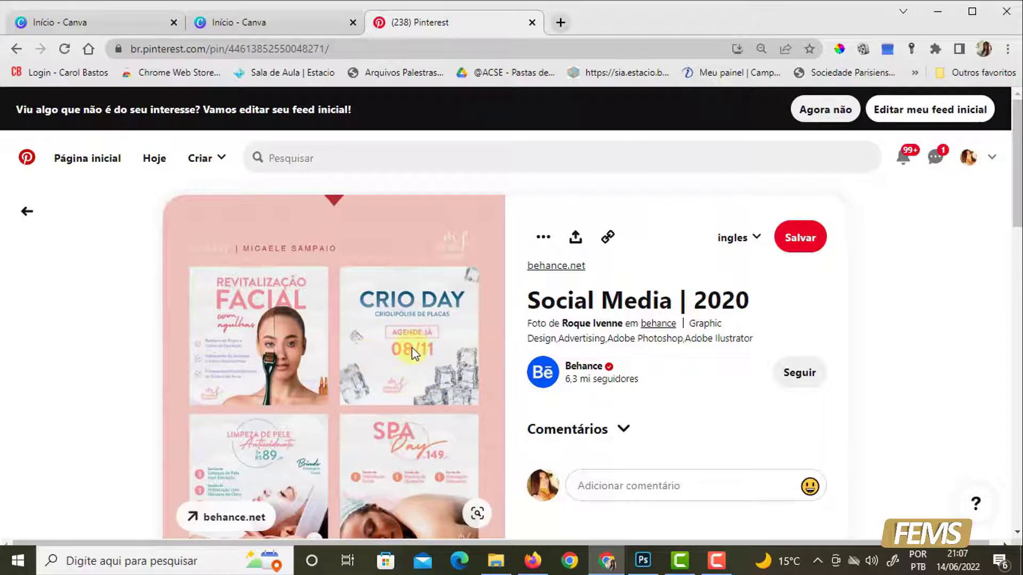
scroll(407, 347, "down", 1)
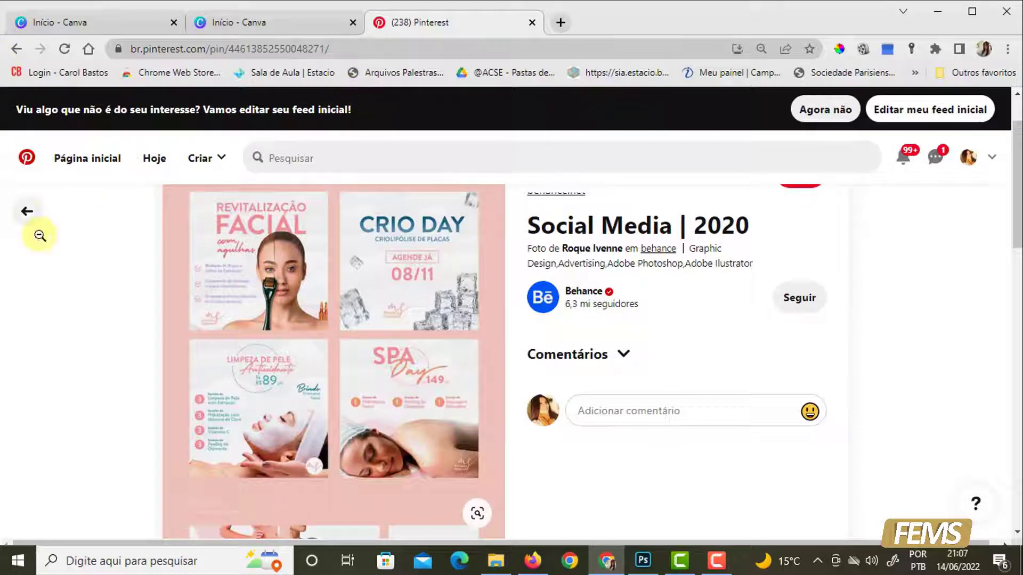
- Return to the "midia social" results and examine further pins for post and feed design references
left_click(25, 216)
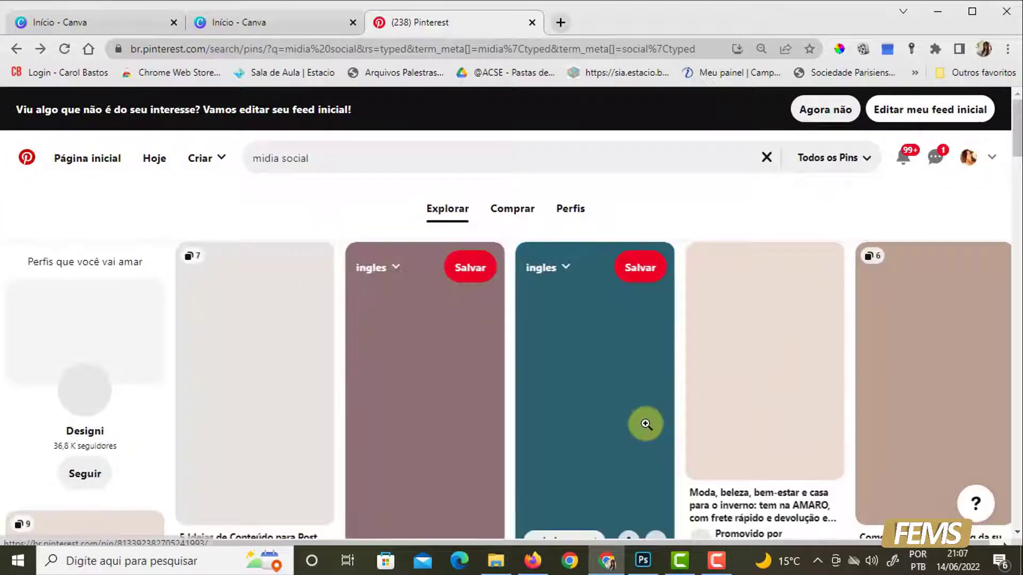
scroll(642, 423, "down", 3)
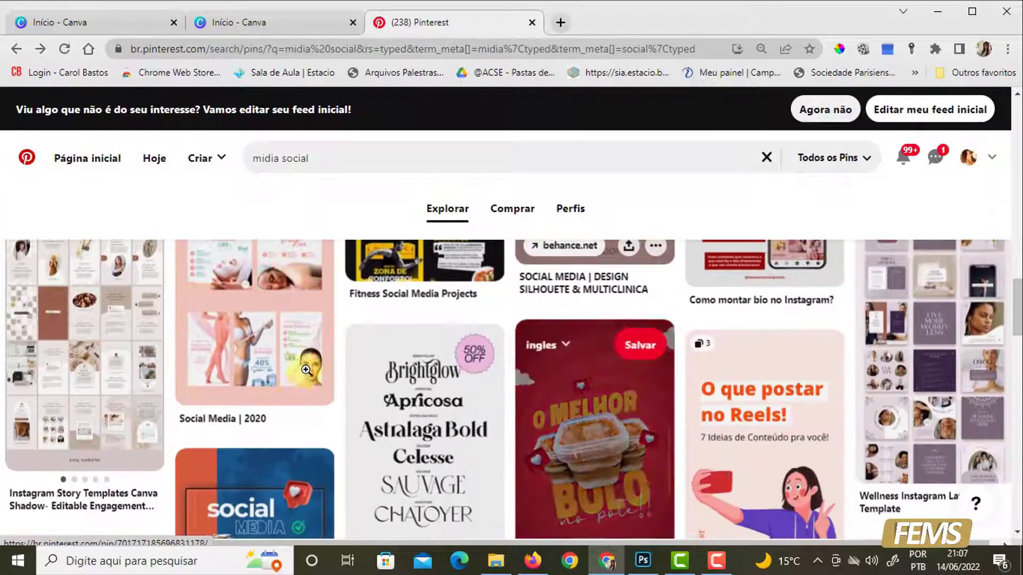
scroll(622, 438, "down", 7)
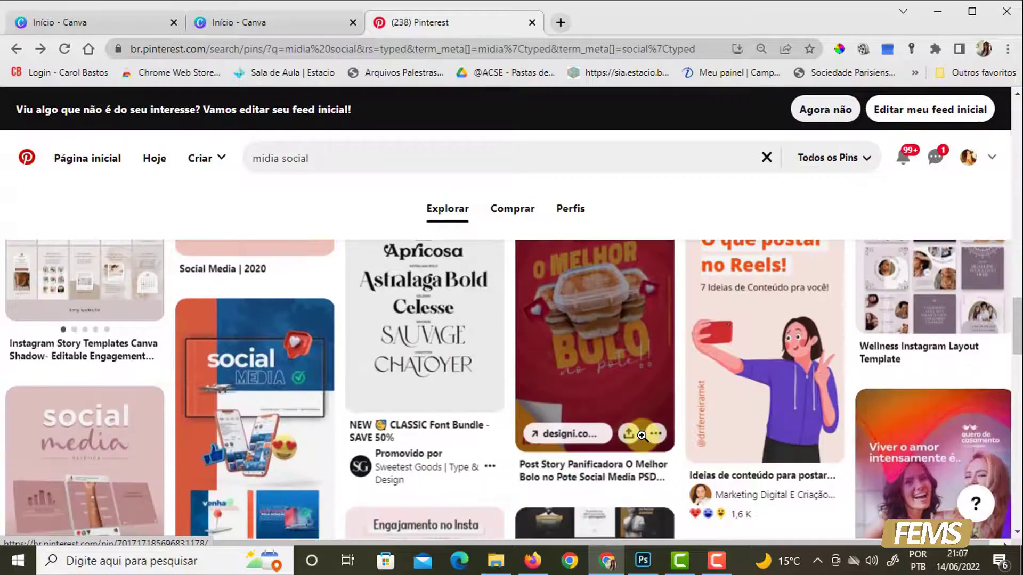
scroll(622, 439, "down", 2)
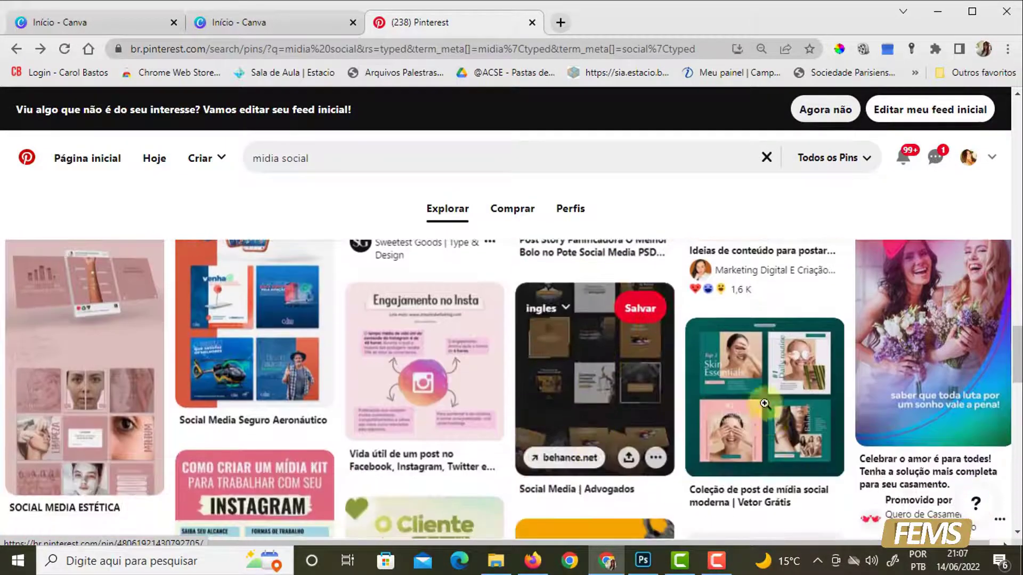
scroll(707, 402, "down", 3)
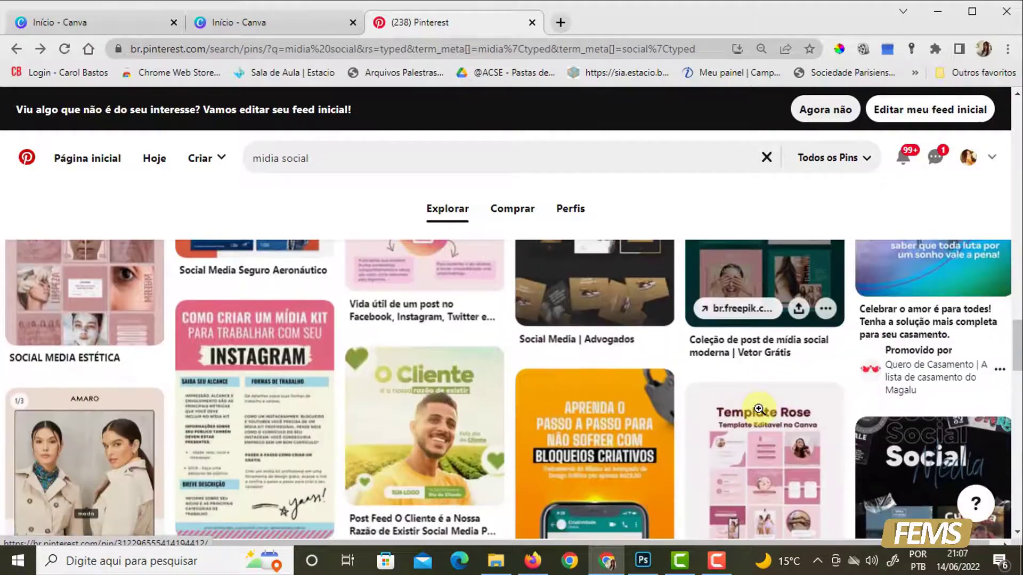
scroll(385, 429, "down", 3)
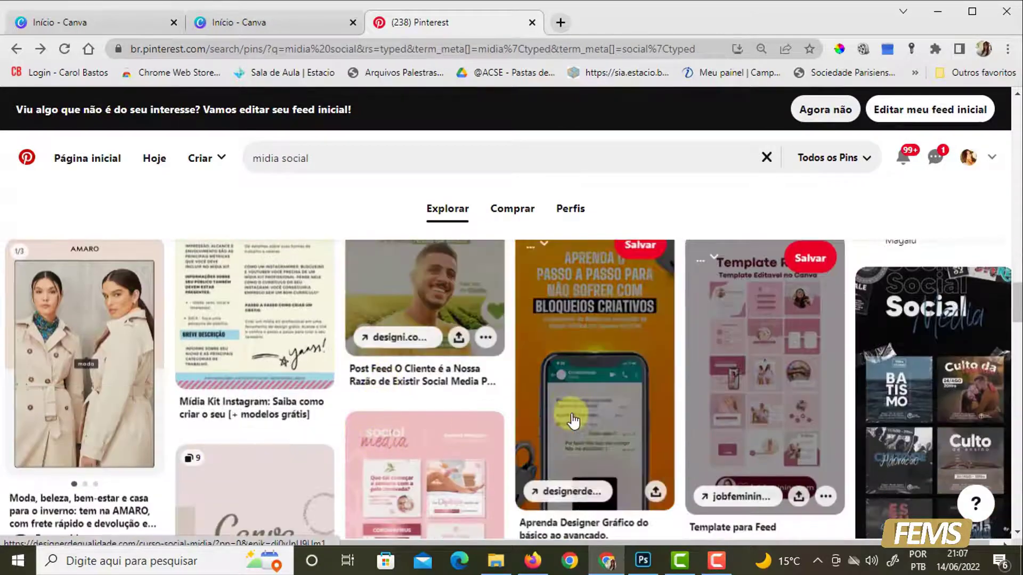
scroll(566, 417, "down", 4)
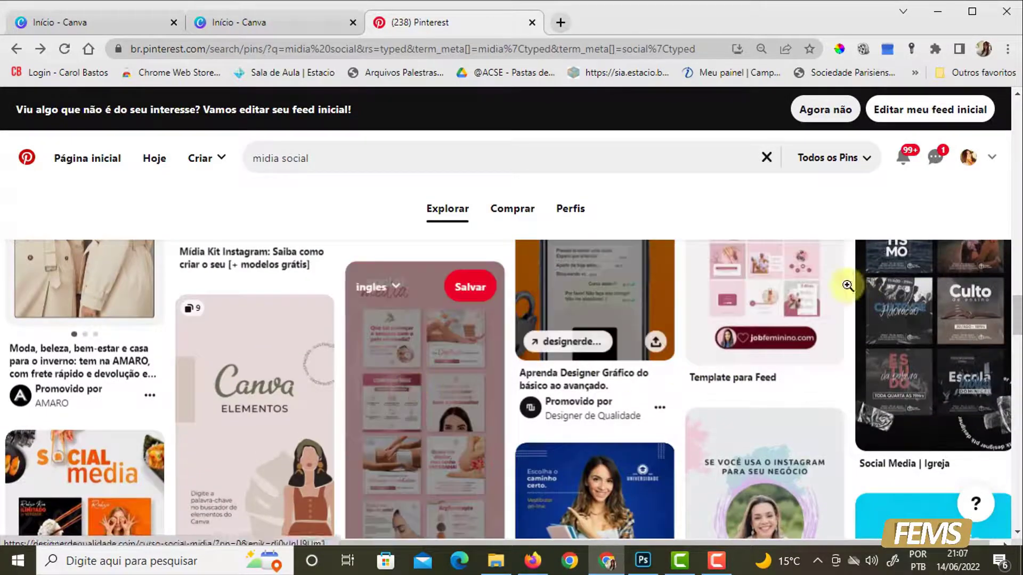
scroll(721, 299, "up", 2)
scroll(818, 384, "down", 4)
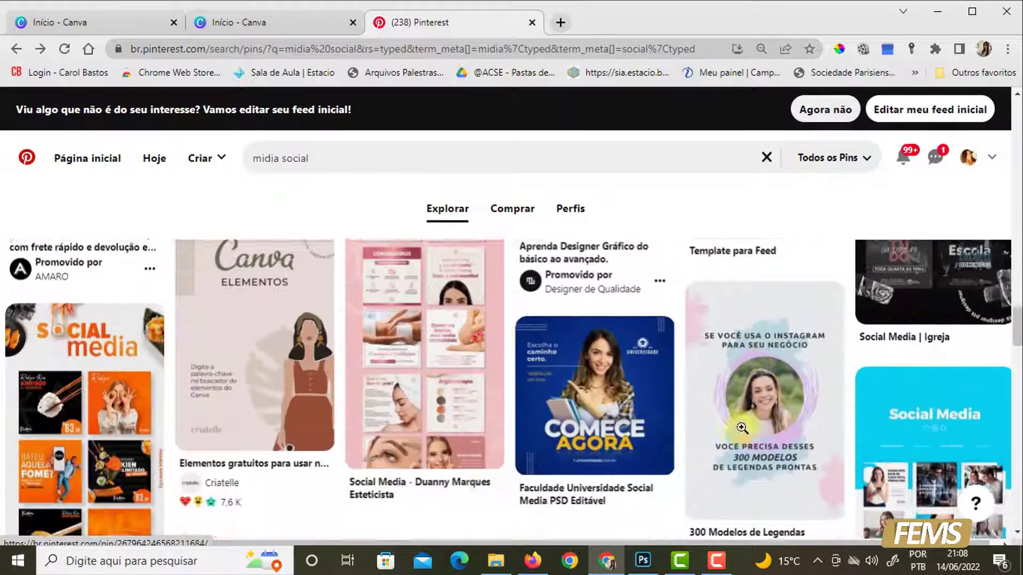
- Search for "social midia" in place of the previous term
left_click(312, 159)
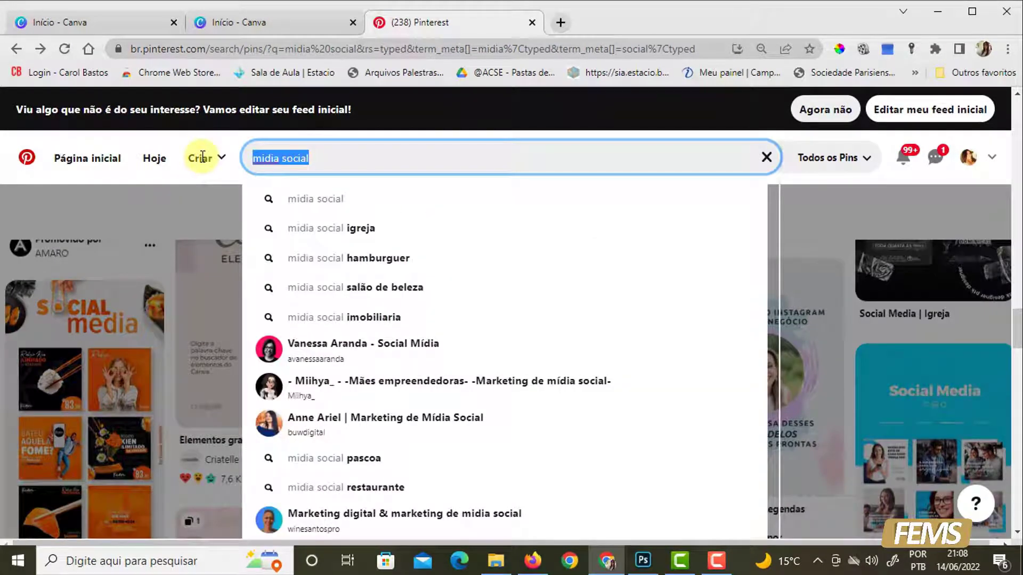
type("social midia")
key("Return")
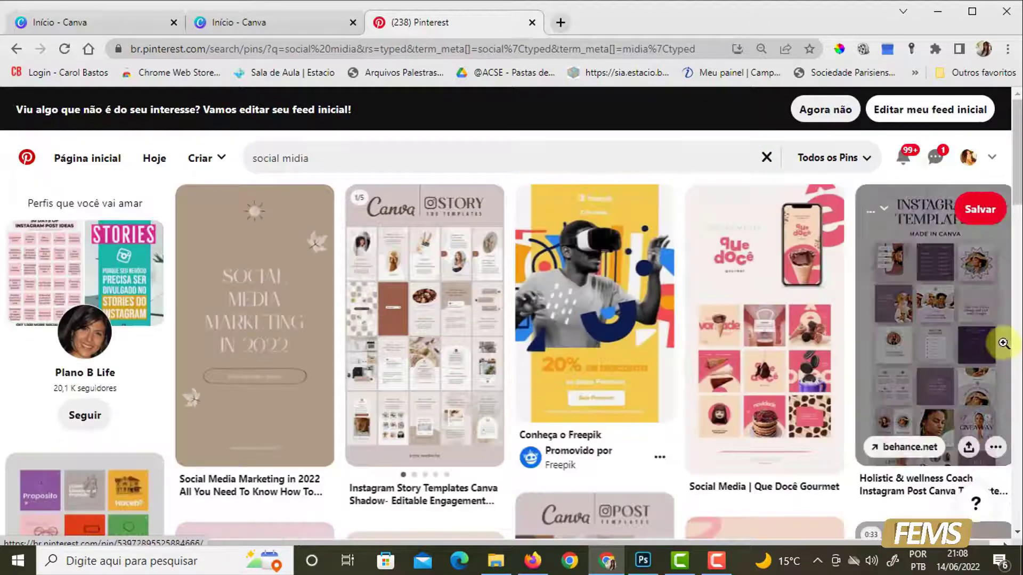
- Examine the "social midia" results for post templates, color combinations and feed layouts
scroll(899, 342, "down", 5)
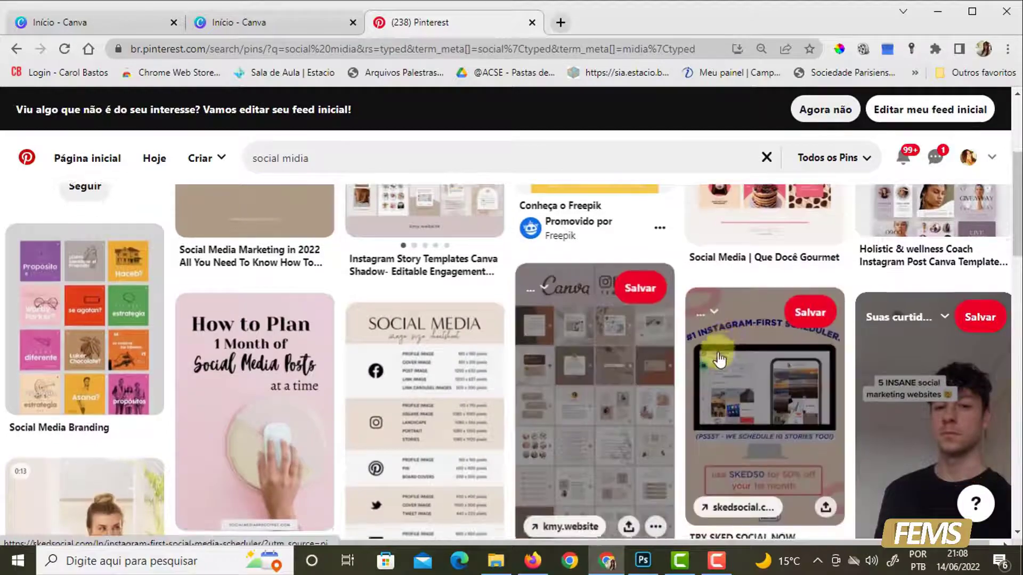
scroll(711, 357, "down", 3)
scroll(871, 385, "down", 4)
scroll(893, 394, "down", 3)
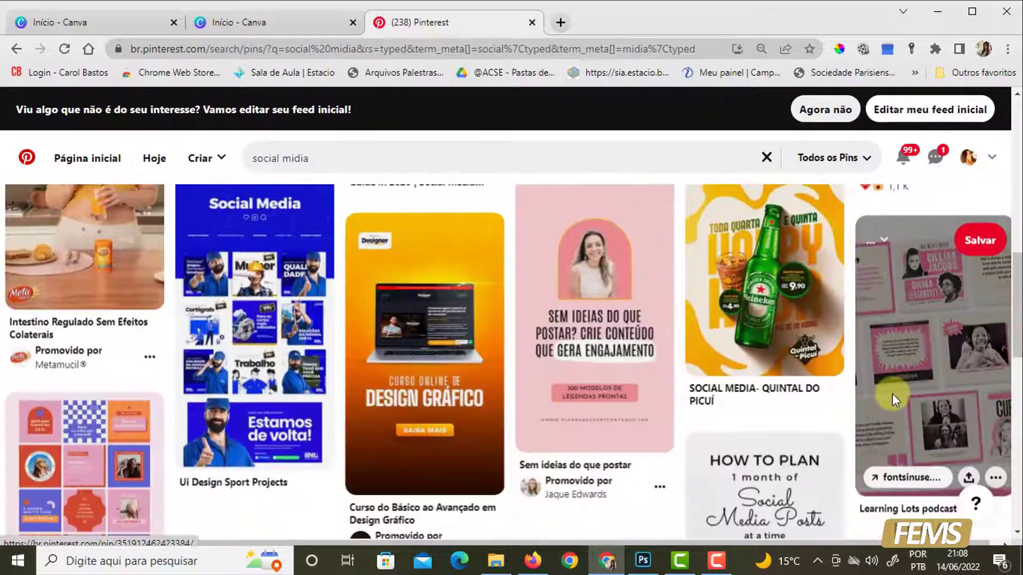
scroll(892, 394, "down", 8)
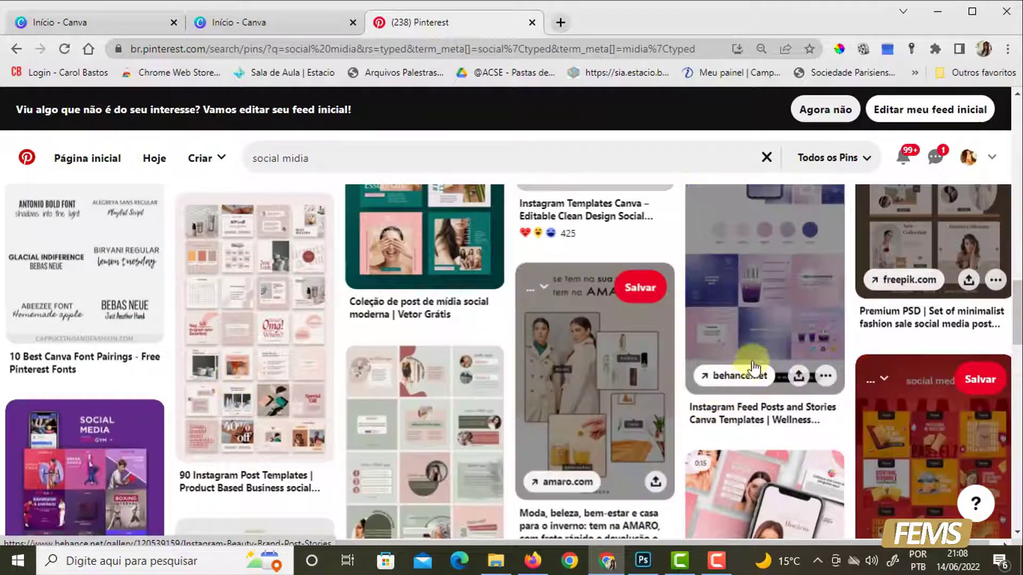
scroll(550, 429, "down", 4)
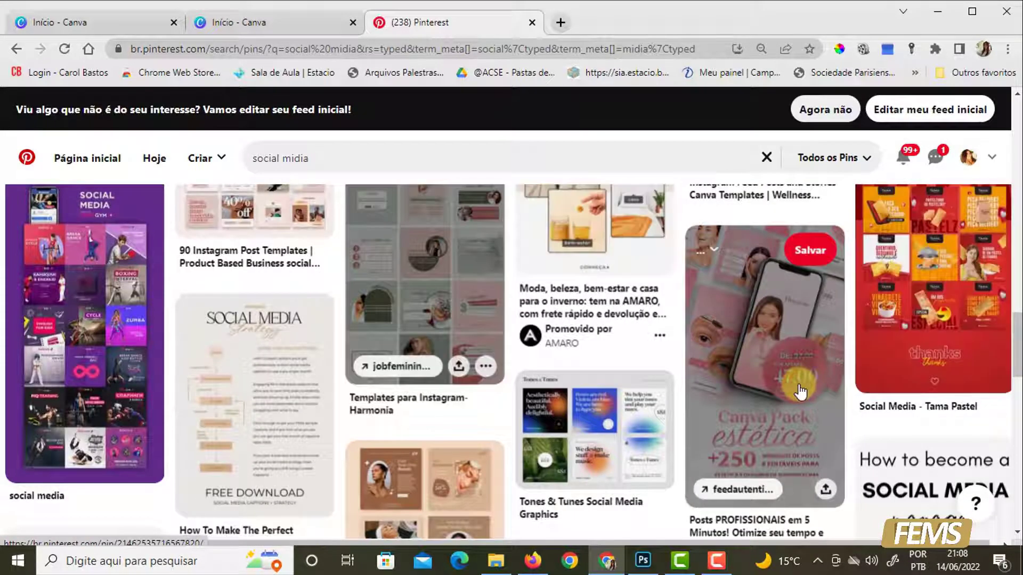
scroll(428, 360, "down", 6)
scroll(423, 422, "down", 5)
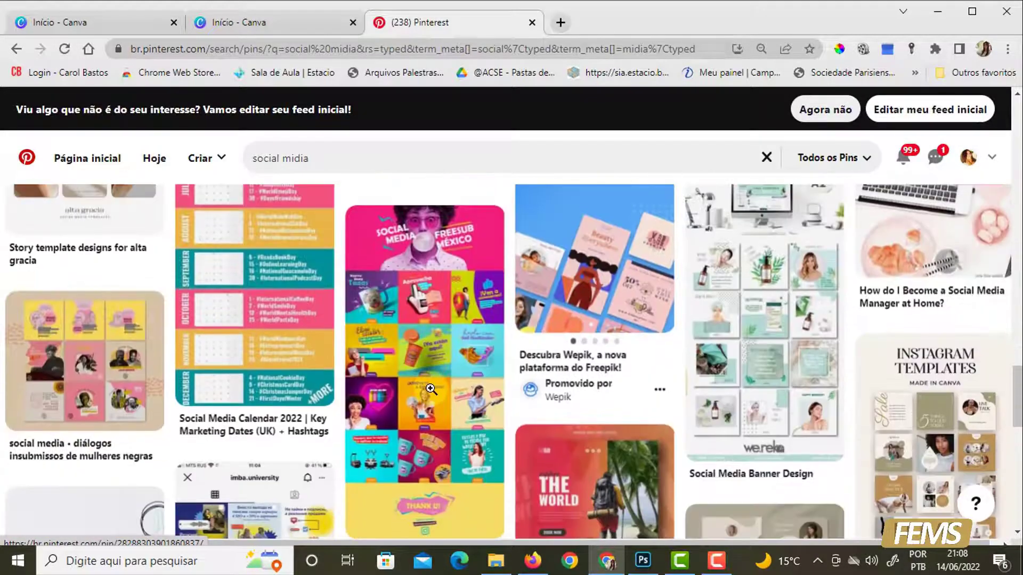
scroll(770, 349, "down", 10)
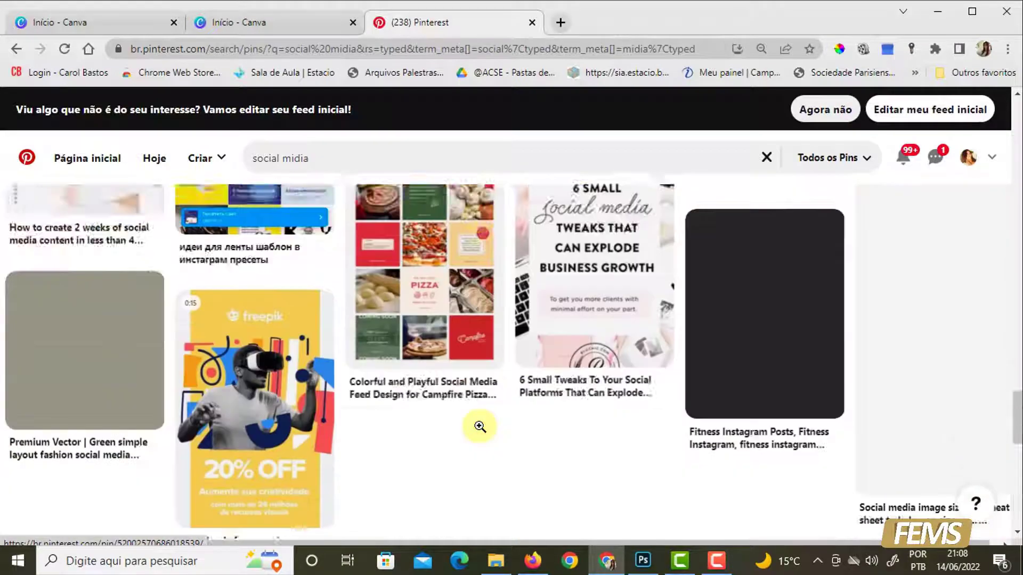
- Look further through the "social midia" results and open the "Canva Template Beauty Instagram" skincare pin to examine its post layouts
scroll(515, 365, "down", 4)
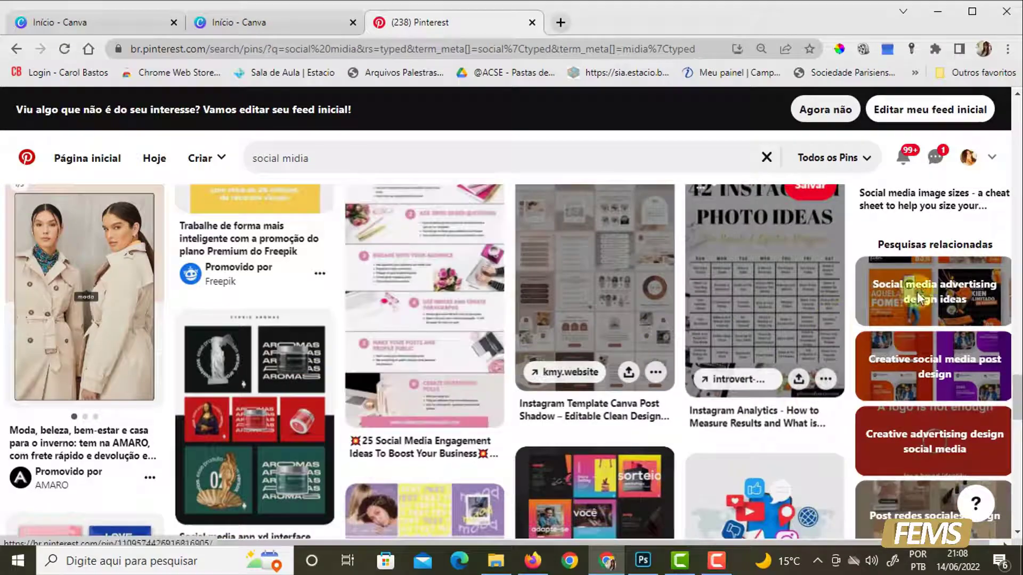
scroll(621, 412, "down", 8)
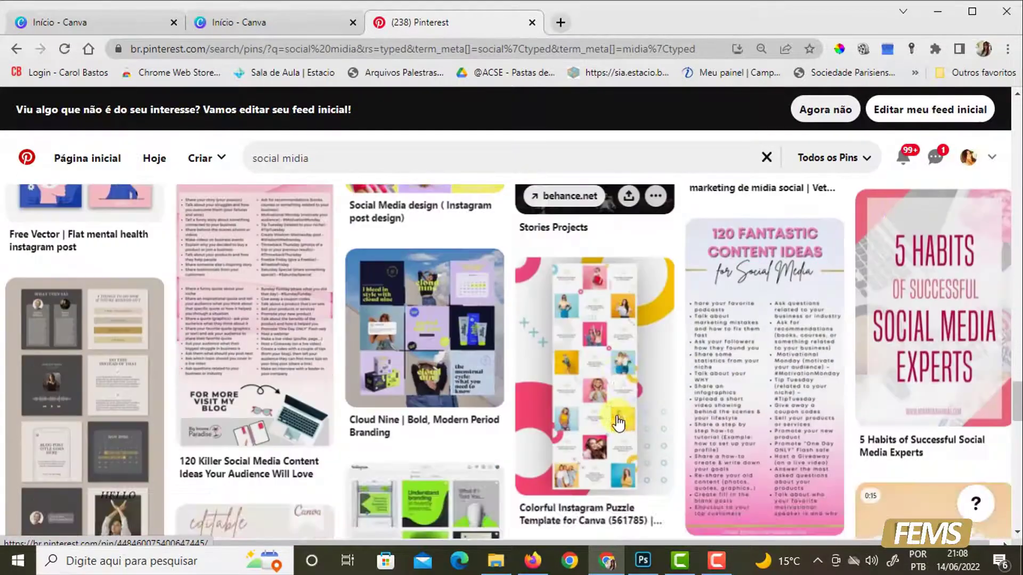
scroll(608, 411, "down", 5)
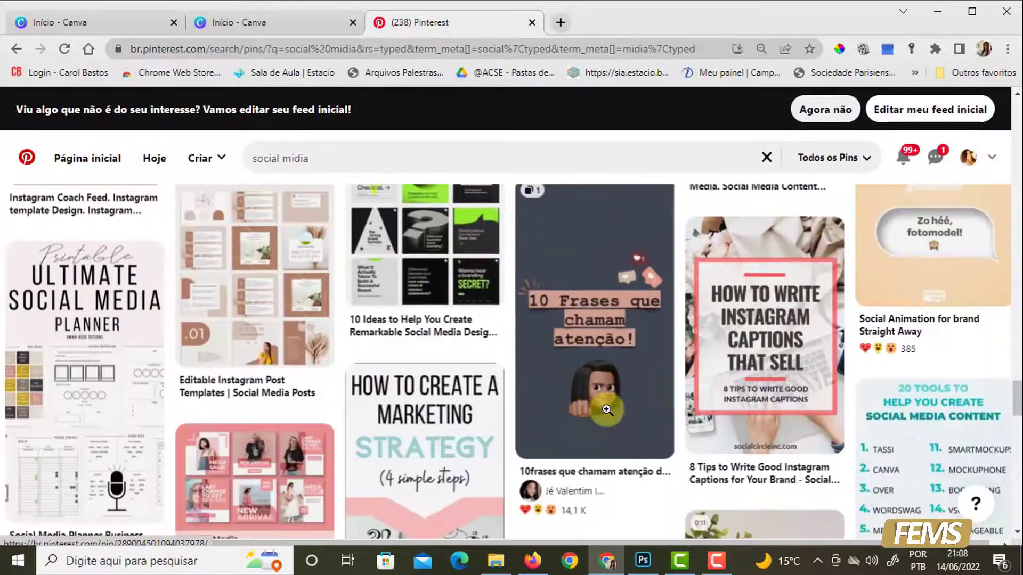
scroll(606, 411, "down", 6)
scroll(602, 408, "down", 3)
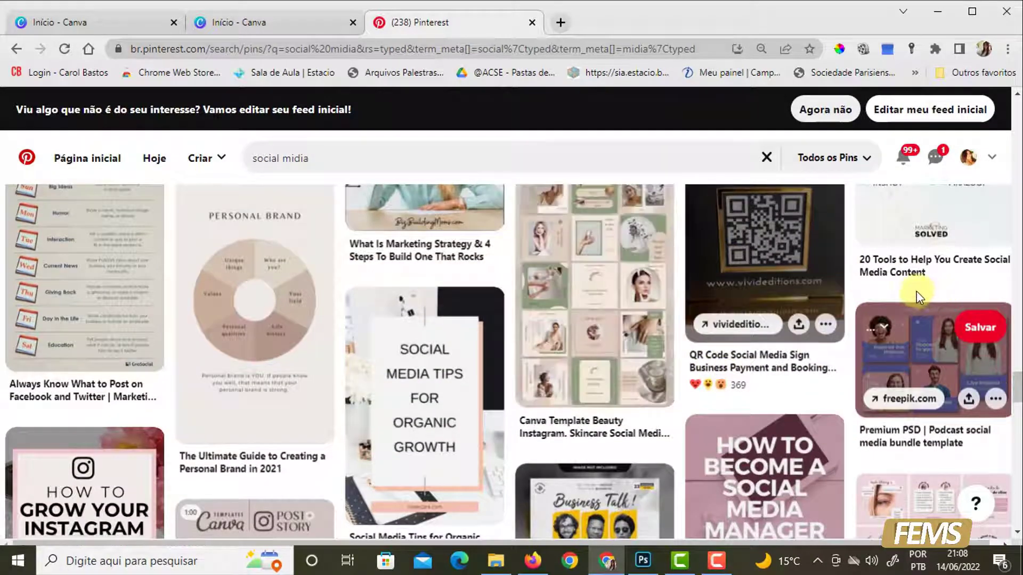
left_click(605, 279)
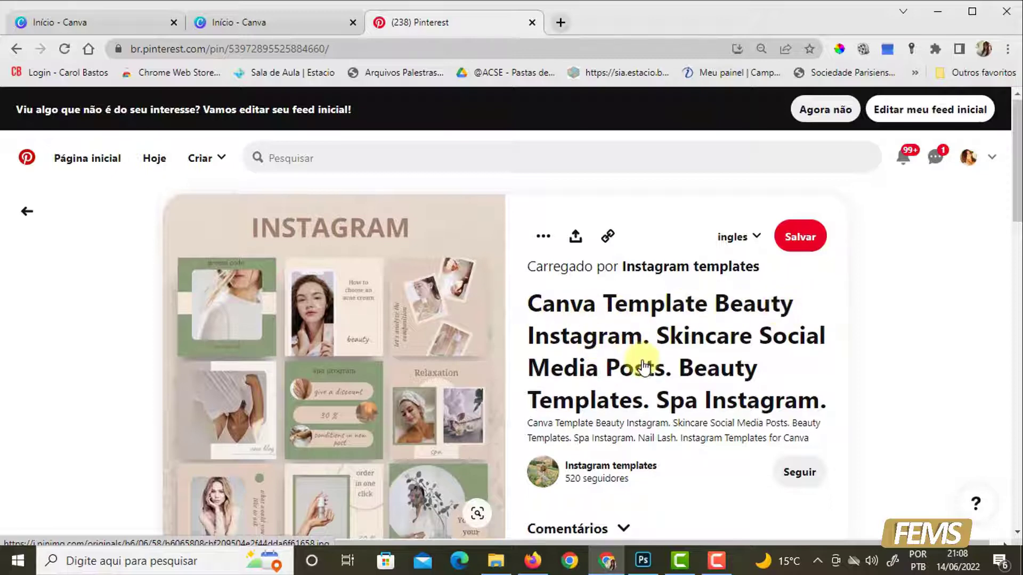
scroll(644, 368, "down", 3)
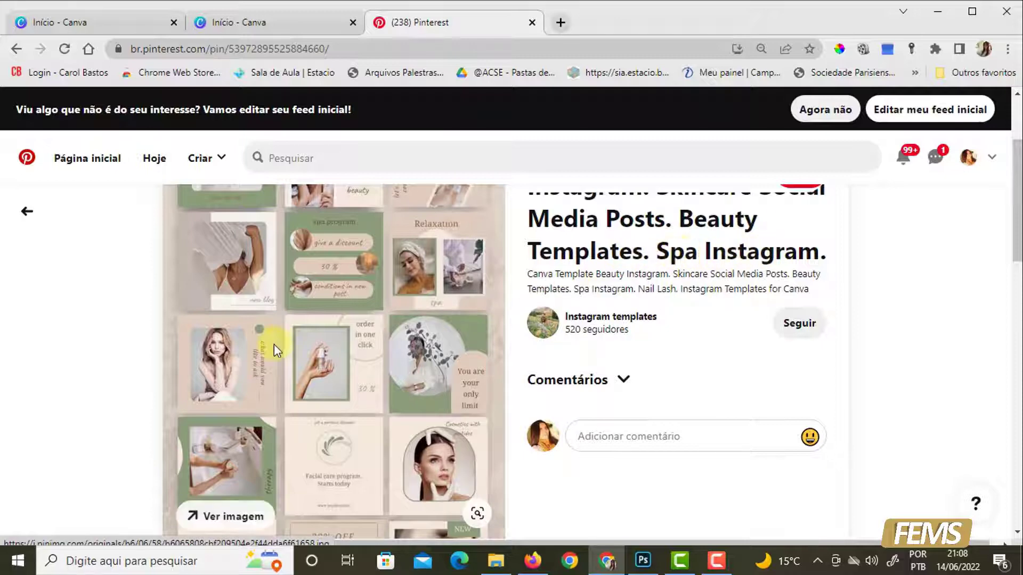
scroll(288, 336, "down", 2)
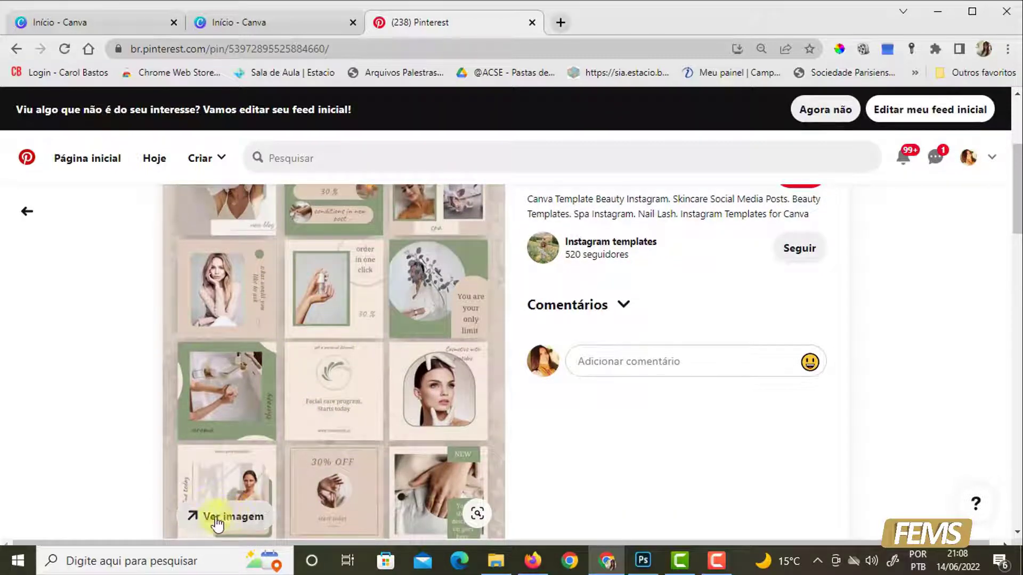
scroll(327, 351, "up", 4)
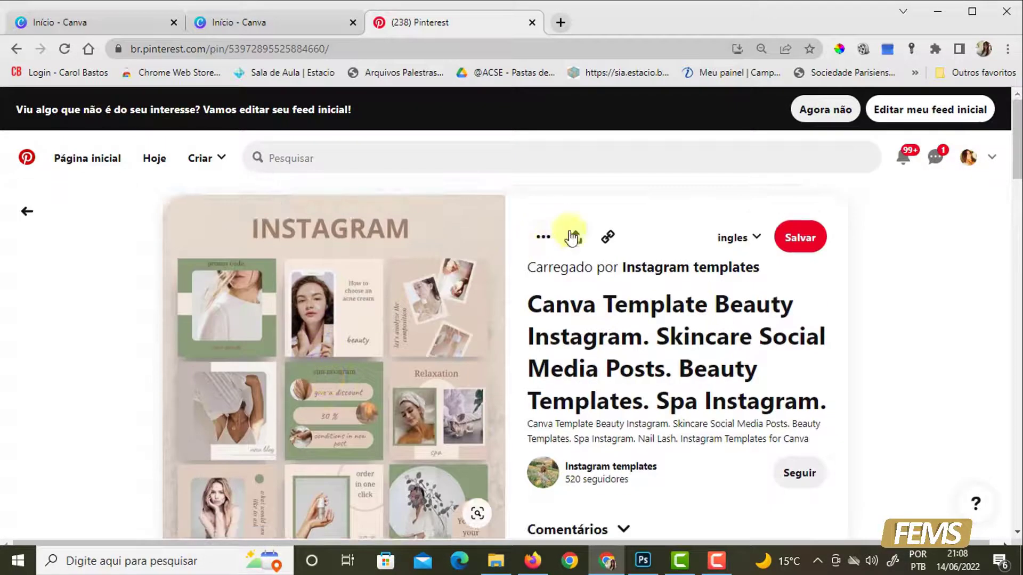
- Download the skincare template pin's image into the IMAGENS folder under the name modelo-01
left_click(543, 239)
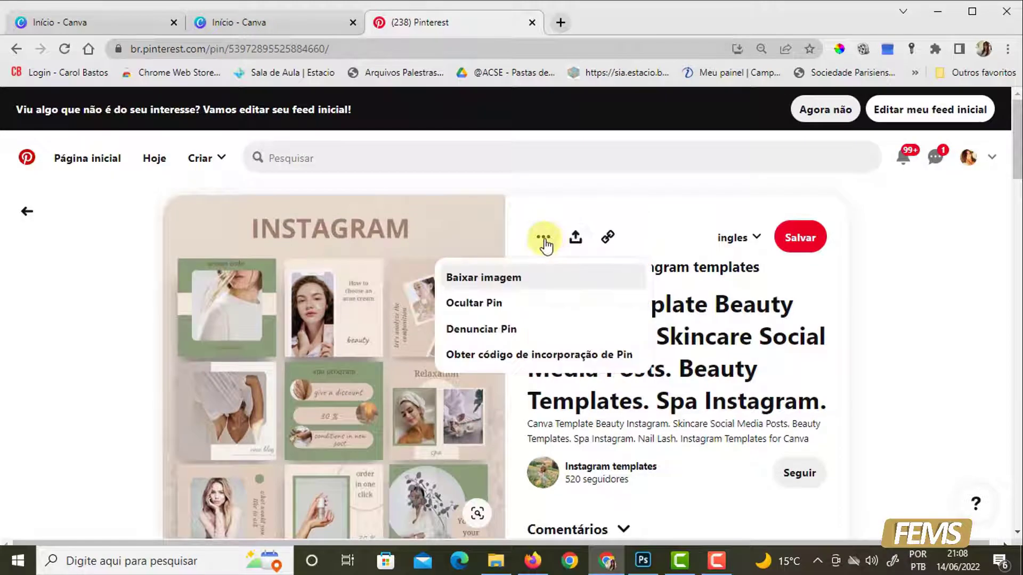
left_click(484, 278)
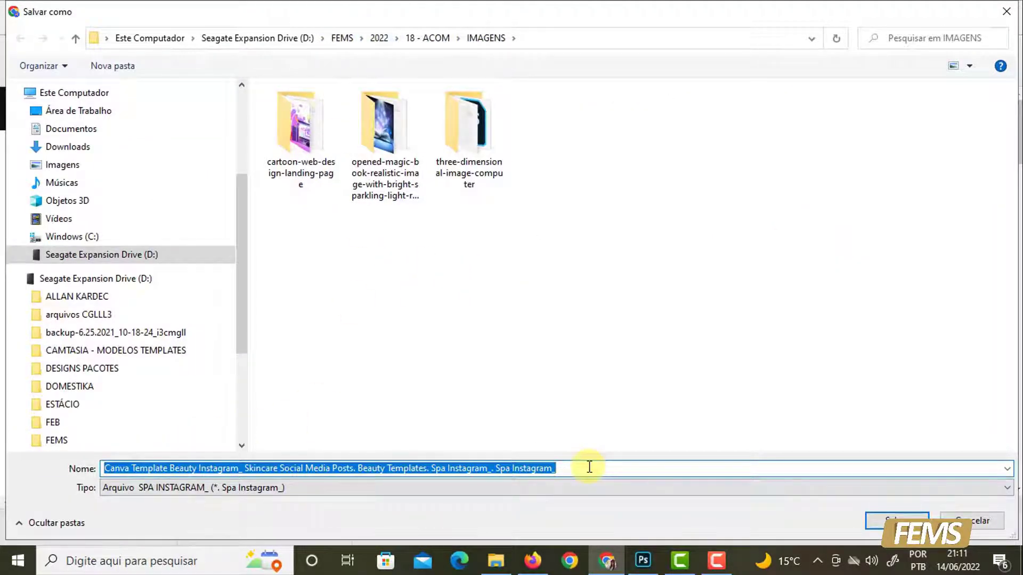
type("mode")
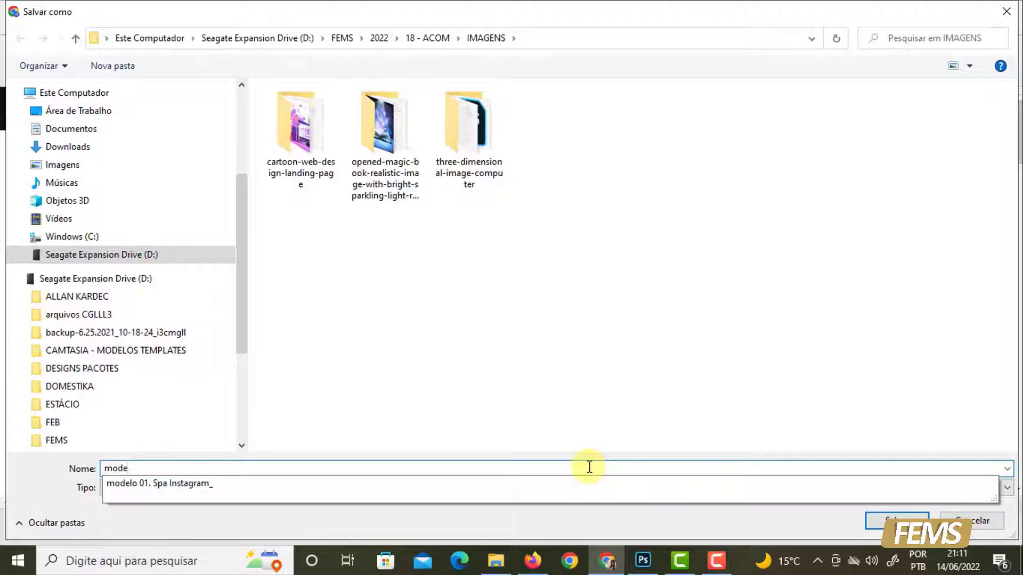
type("lo-0")
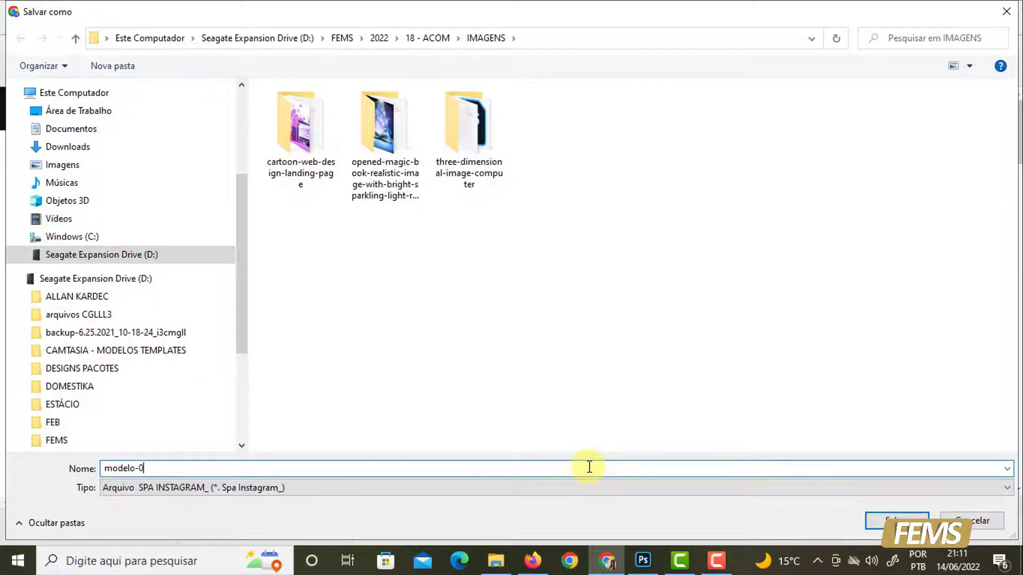
type("1")
key("Return")
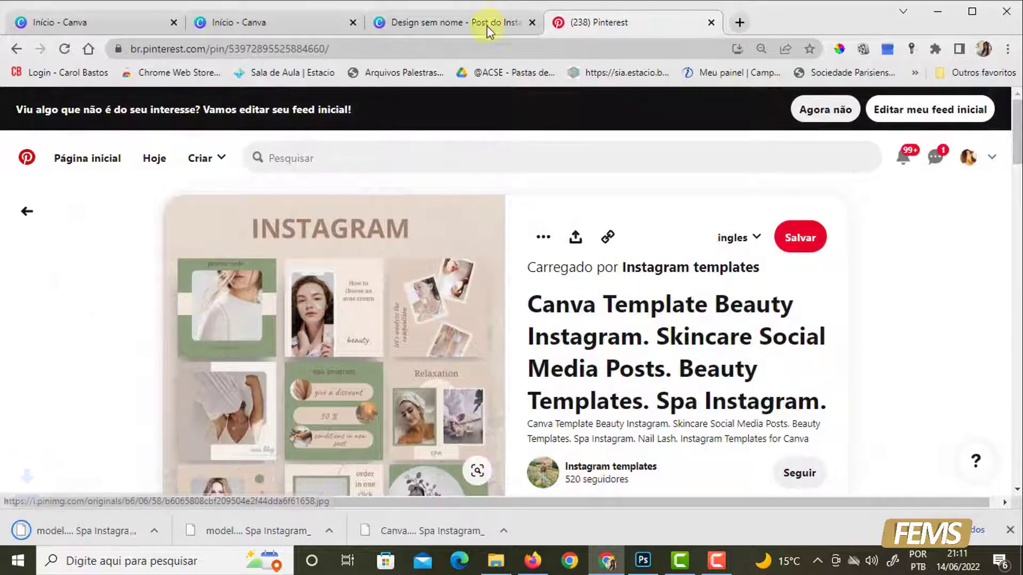
left_click(465, 25)
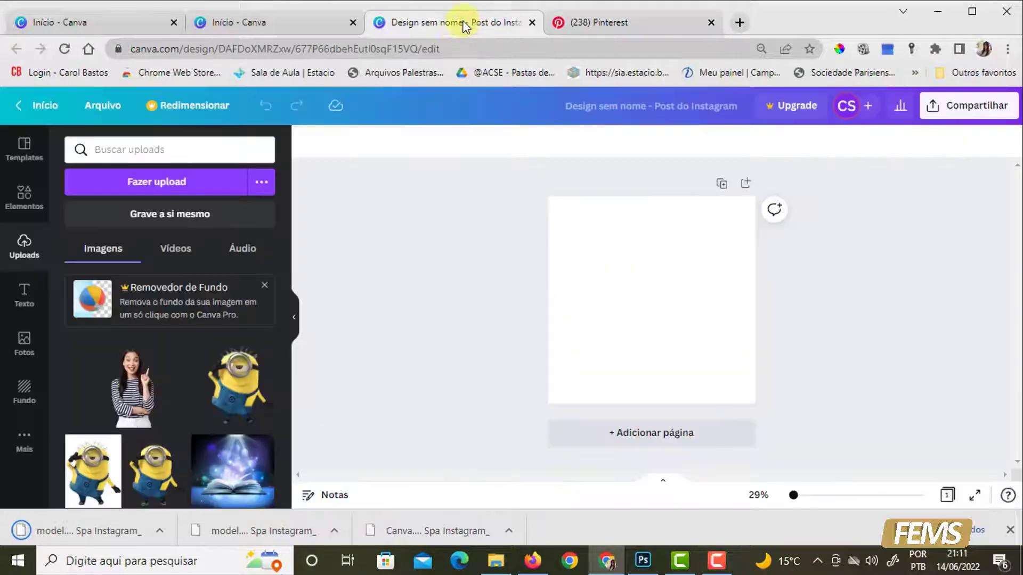
left_click(153, 186)
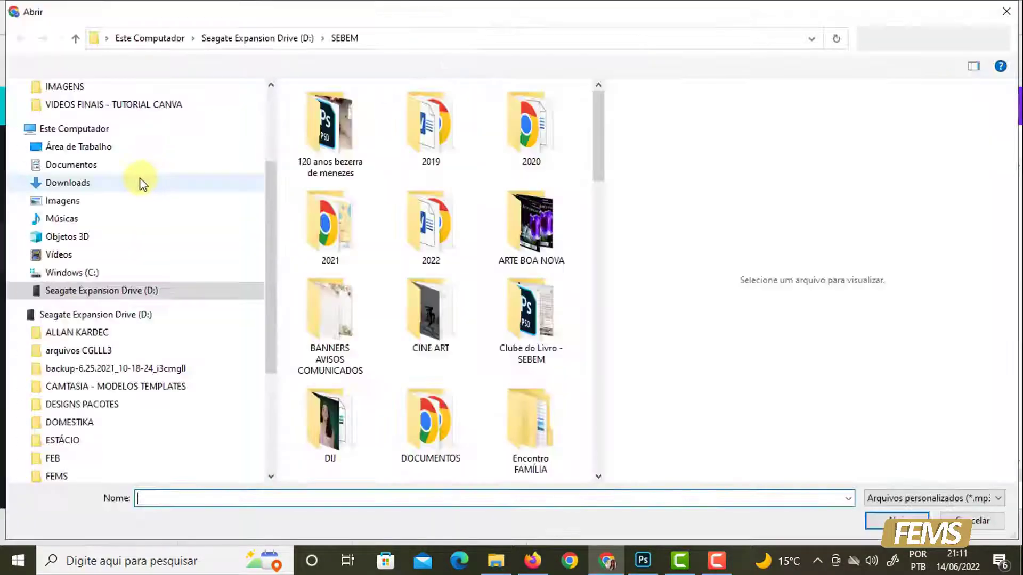
scroll(269, 201, "down", 3)
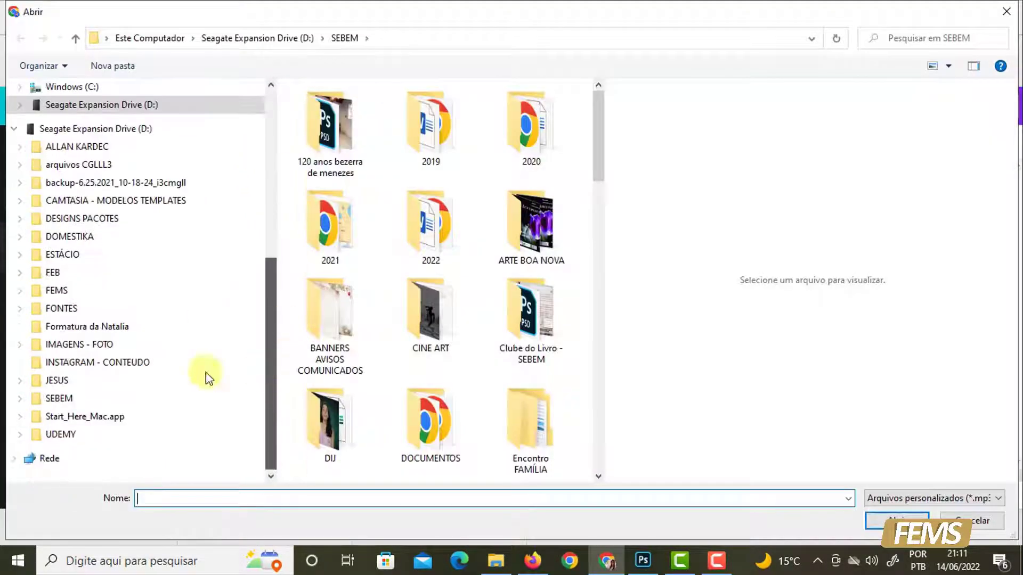
left_click(56, 291)
double_click(317, 156)
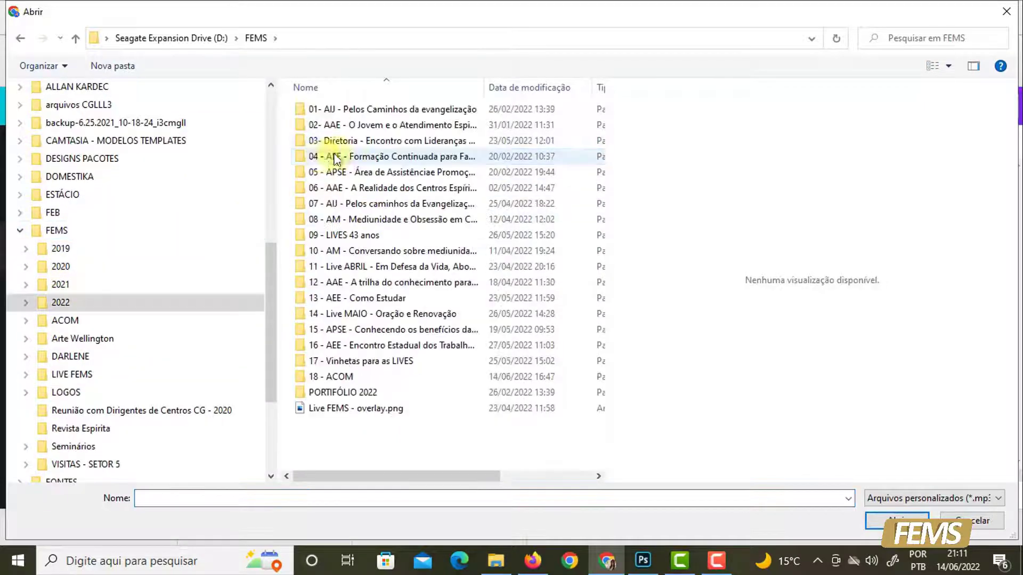
double_click(327, 377)
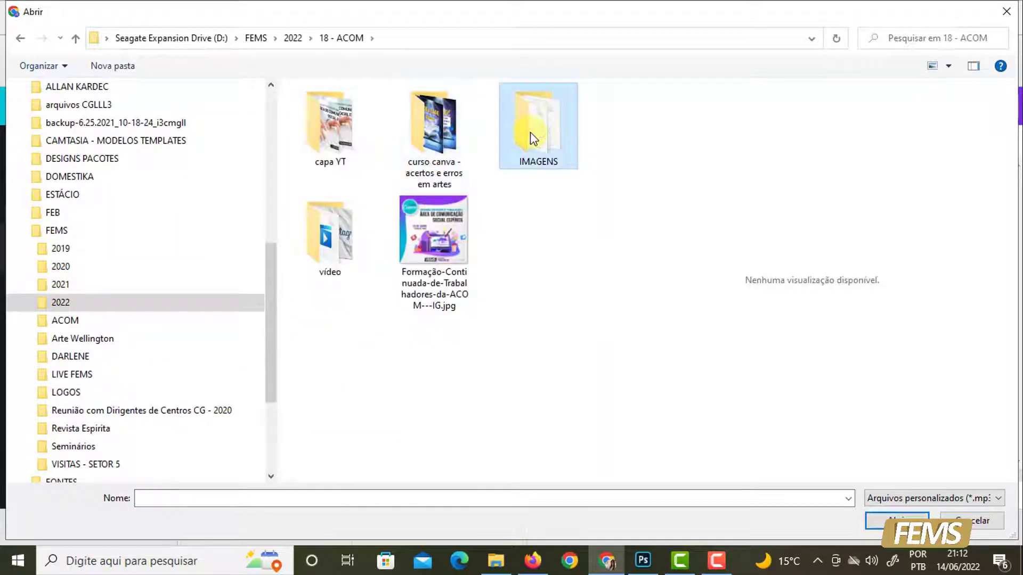
double_click(530, 132)
left_click_drag(596, 133, 583, 440)
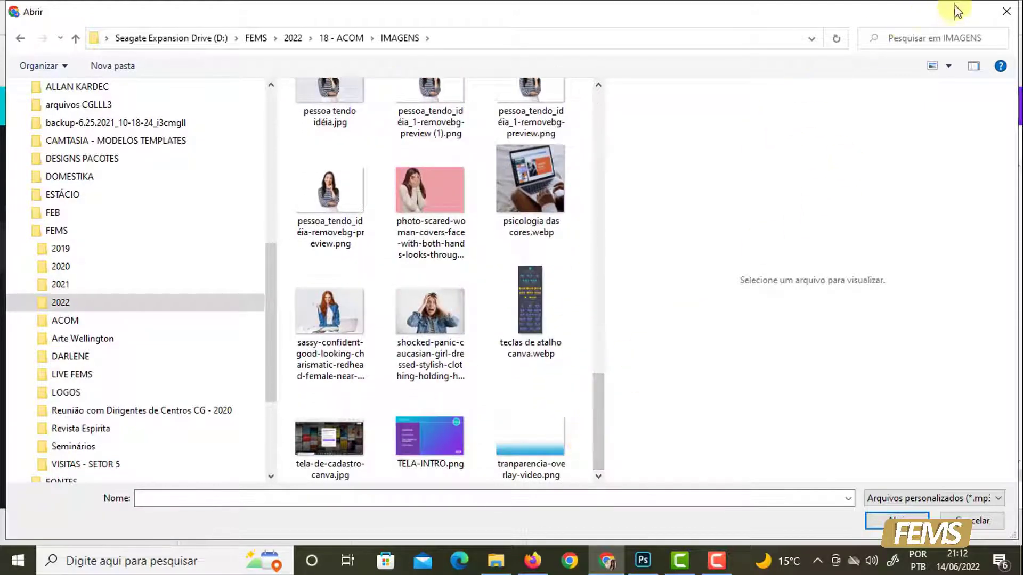
left_click(999, 12)
left_click(580, 17)
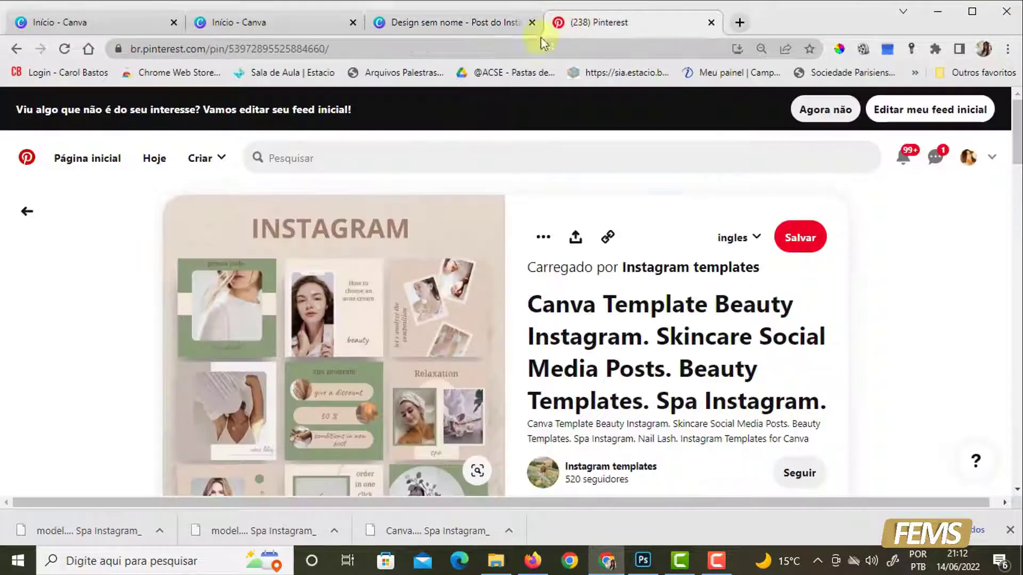
- Review the skincare template pin's post grid and copy its image to the clipboard
scroll(362, 387, "down", 5)
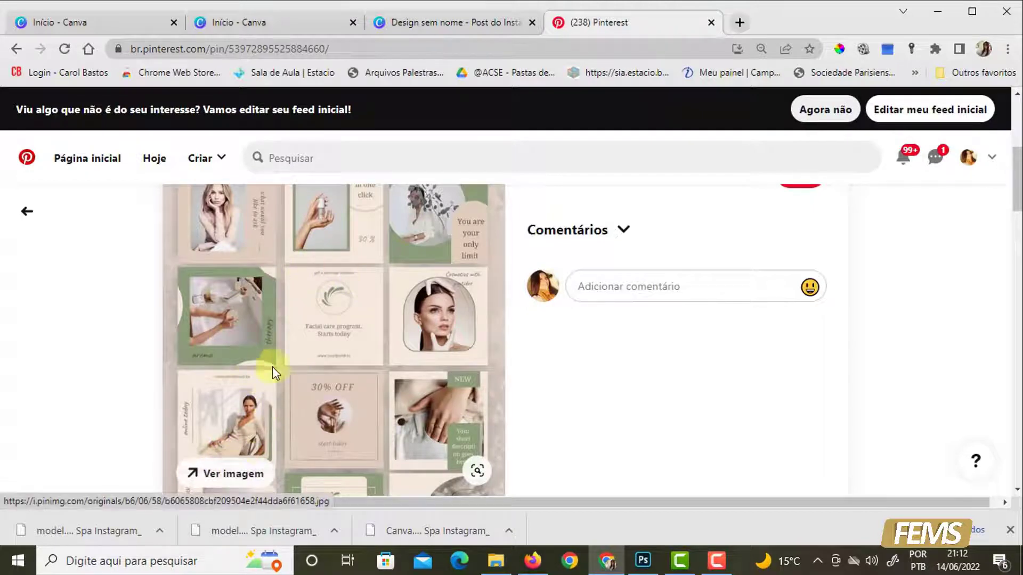
scroll(372, 356, "up", 5)
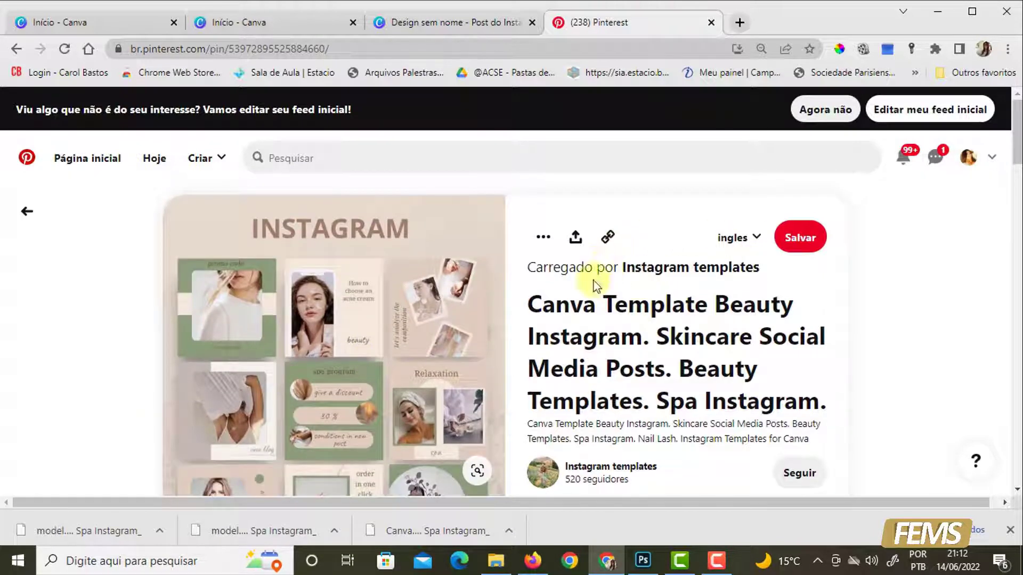
scroll(613, 330, "down", 1)
scroll(318, 326, "down", 5)
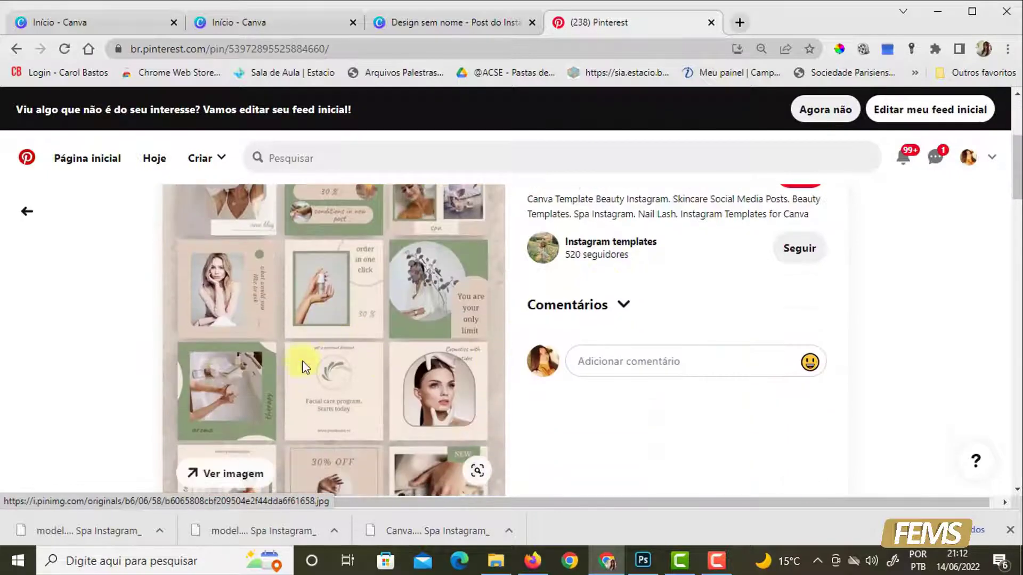
scroll(293, 318, "up", 2)
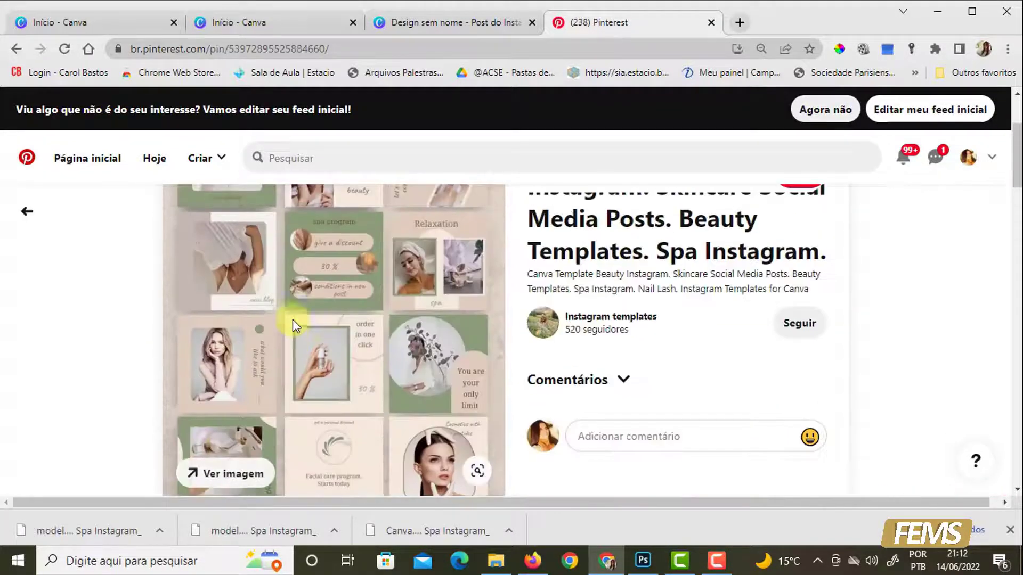
right_click(293, 271)
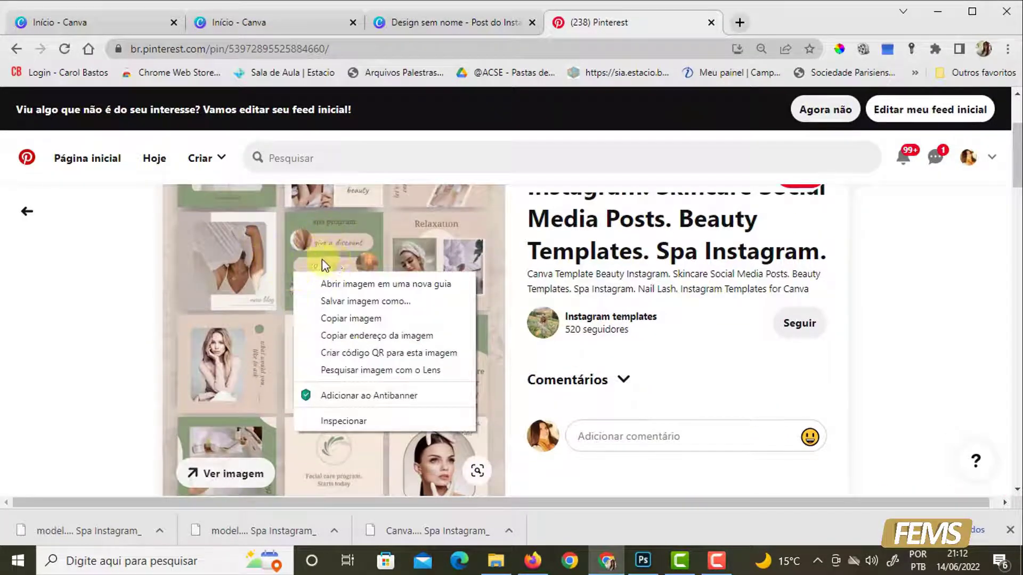
left_click(349, 318)
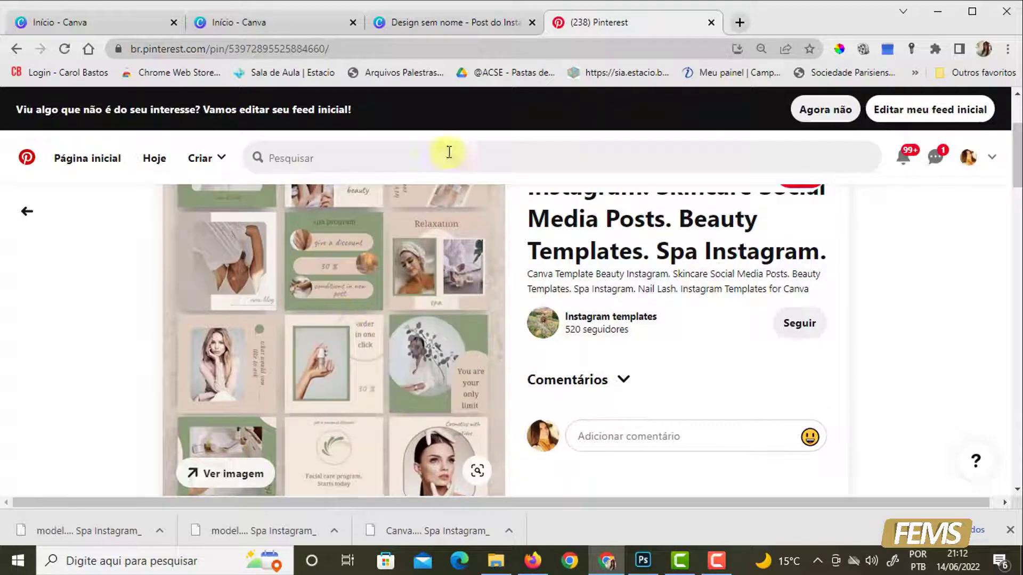
- Switch to the blank Instagram post in Canva, paste the copied template image and enlarge it to the full page height
left_click(421, 24)
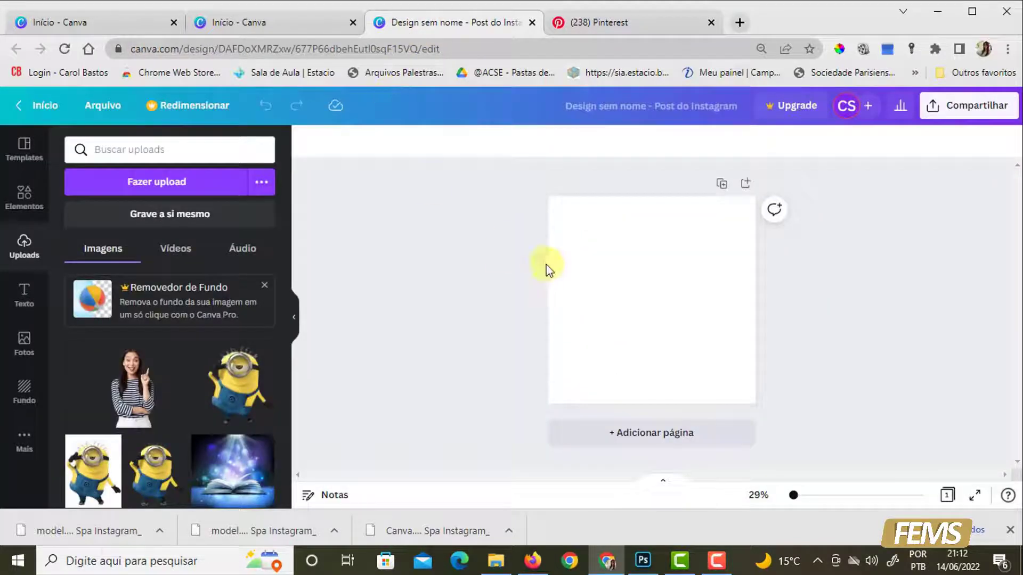
right_click(623, 268)
left_click(653, 318)
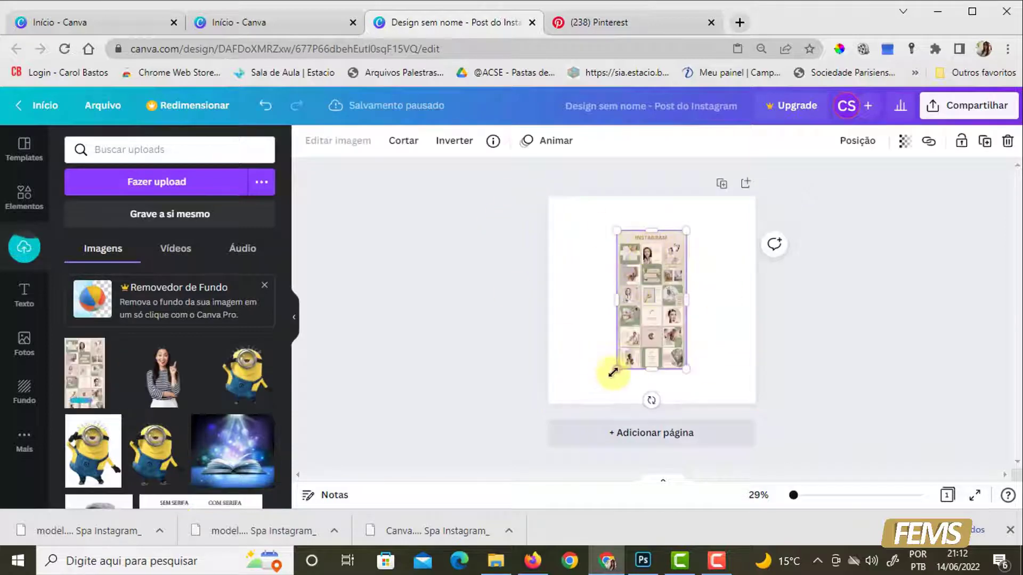
left_click_drag(613, 374, 598, 404)
left_click_drag(687, 228, 704, 195)
left_click(669, 171)
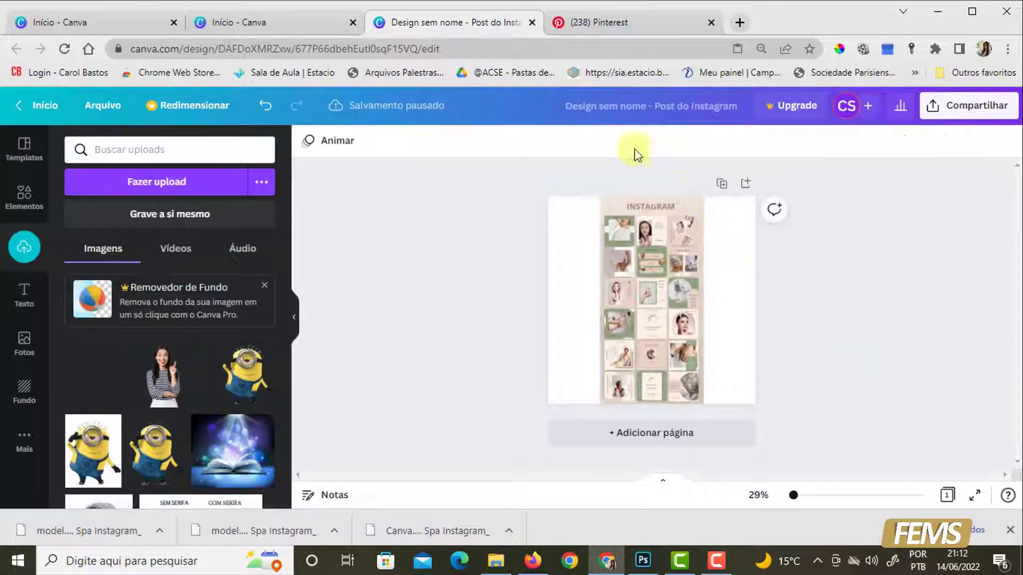
- Magnify the design to 75% and further to 125%, and examine the upper post layouts of the pasted template
left_click(758, 495)
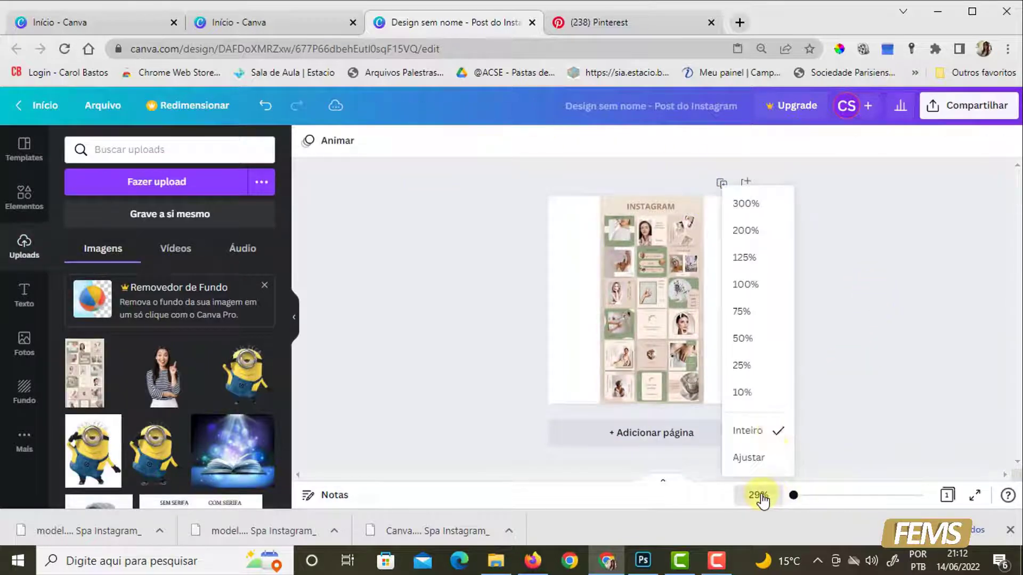
left_click(745, 314)
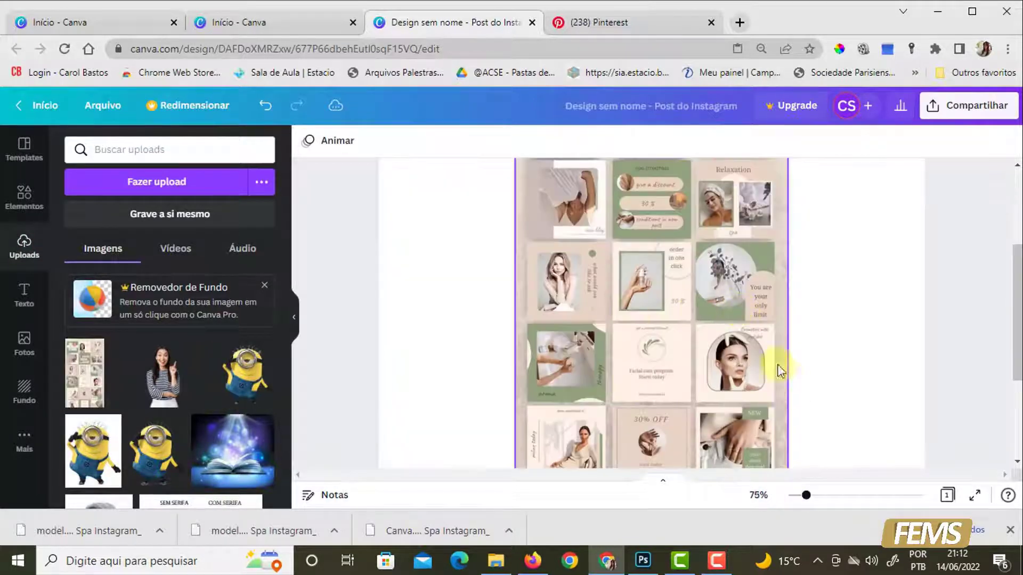
left_click(757, 496)
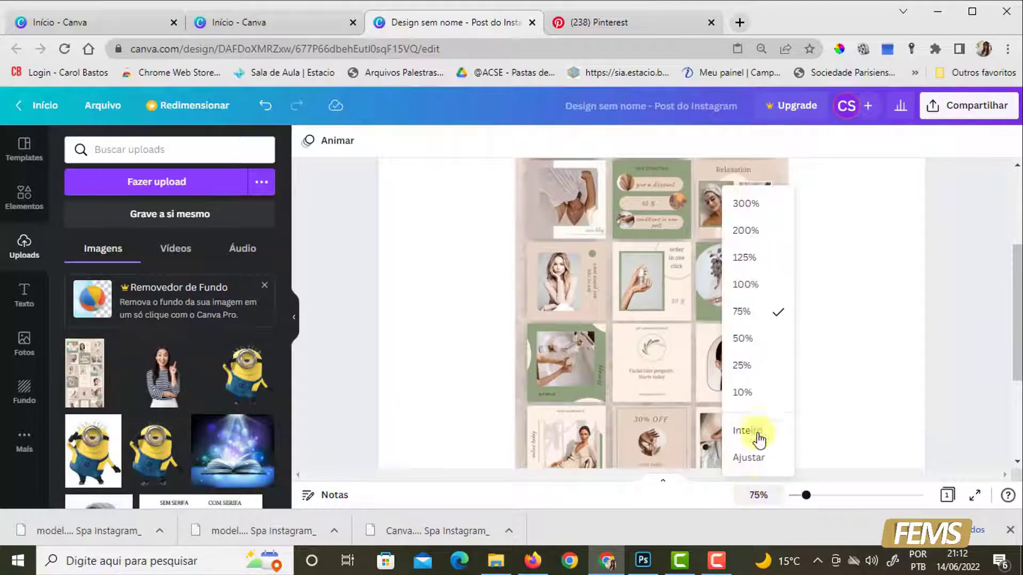
left_click(748, 258)
left_click_drag(1007, 331, 1013, 222)
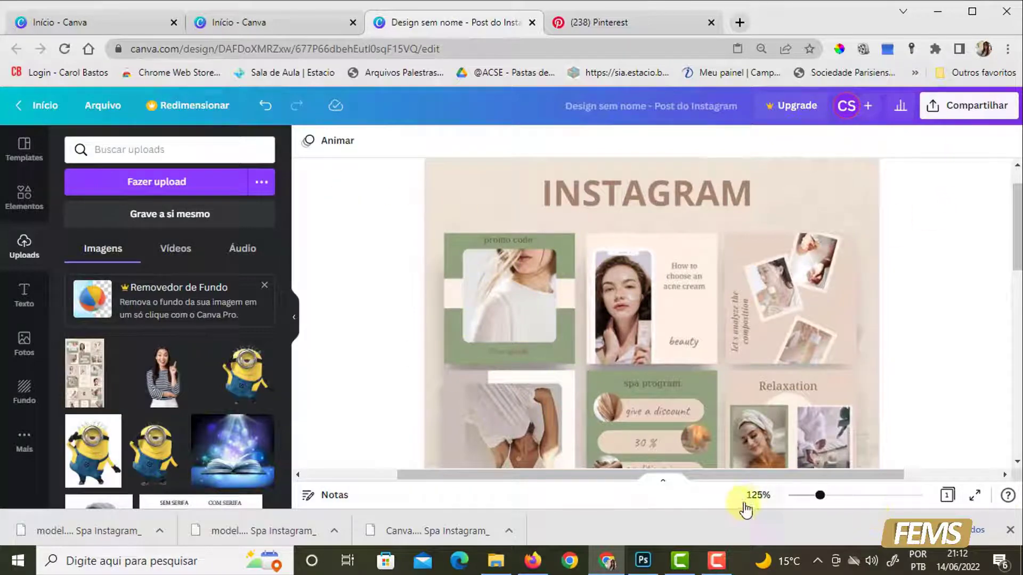
left_click(759, 497)
left_click(931, 308)
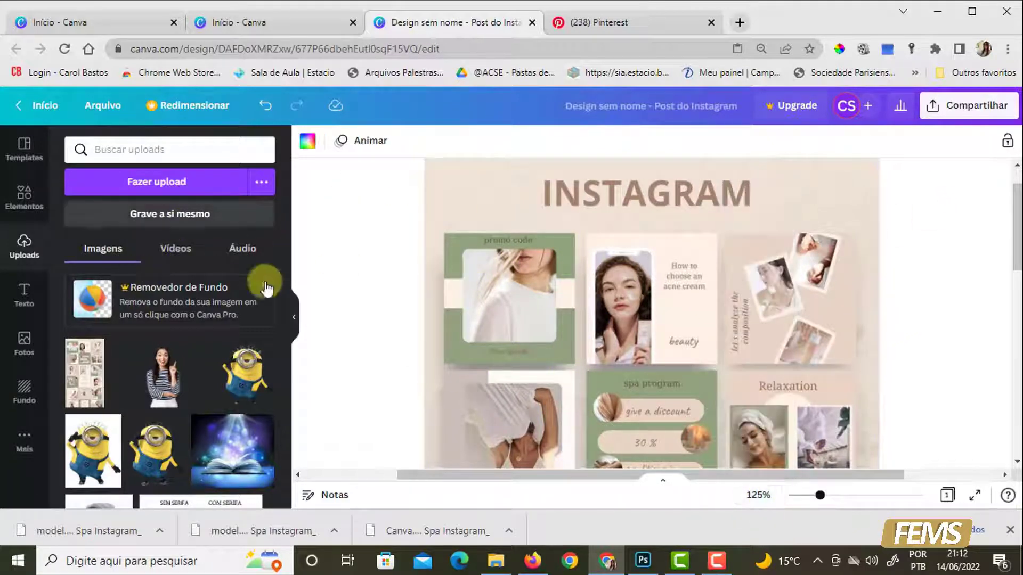
left_click(523, 253)
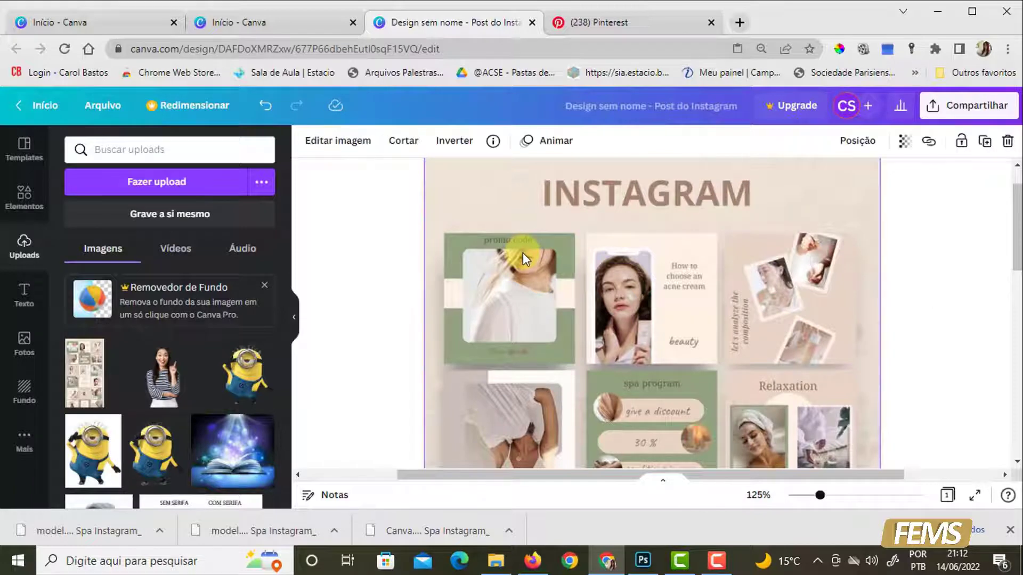
- Return to the whole-page view and add a second blank page below the template image's page
left_click(758, 495)
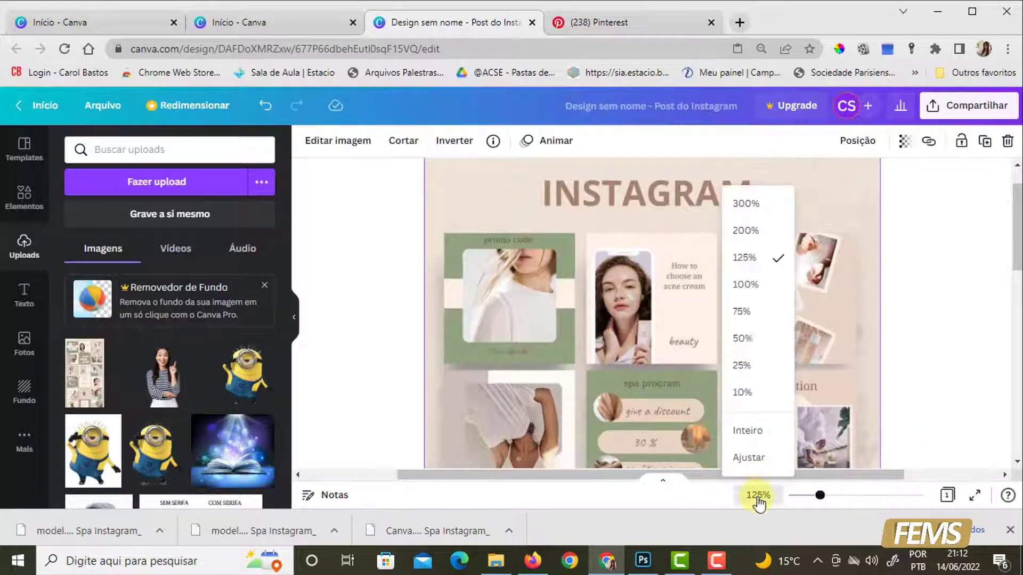
left_click(755, 437)
left_click(805, 366)
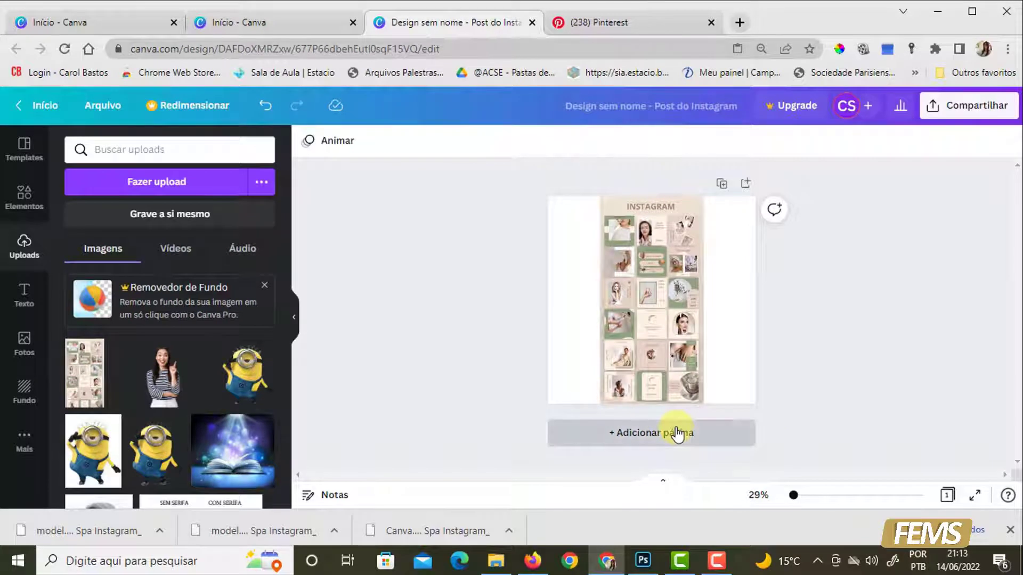
left_click(677, 434)
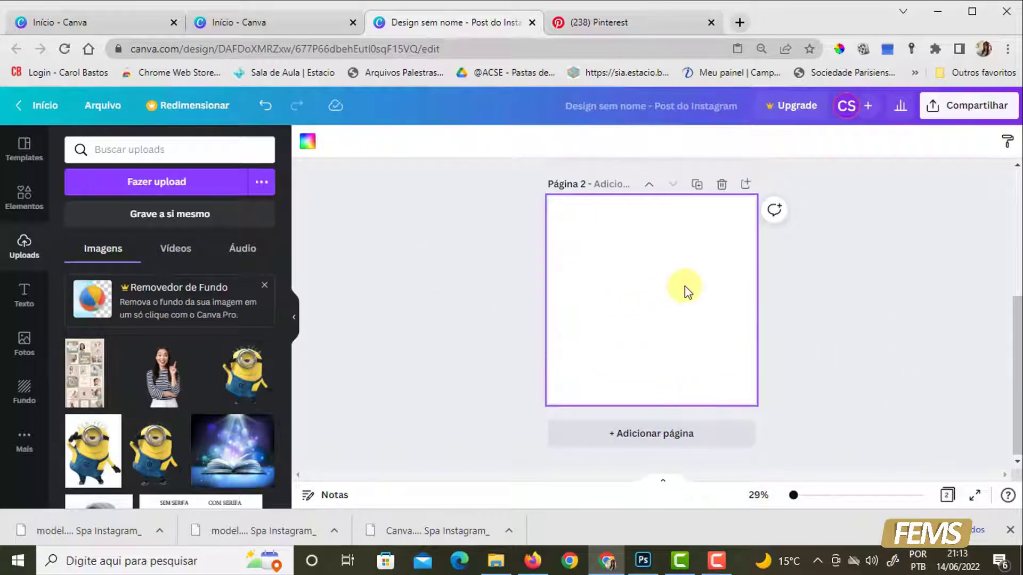
- Fill page 2's background with the green #95A07D sampled from the first post in the template image
scroll(872, 318, "up", 4)
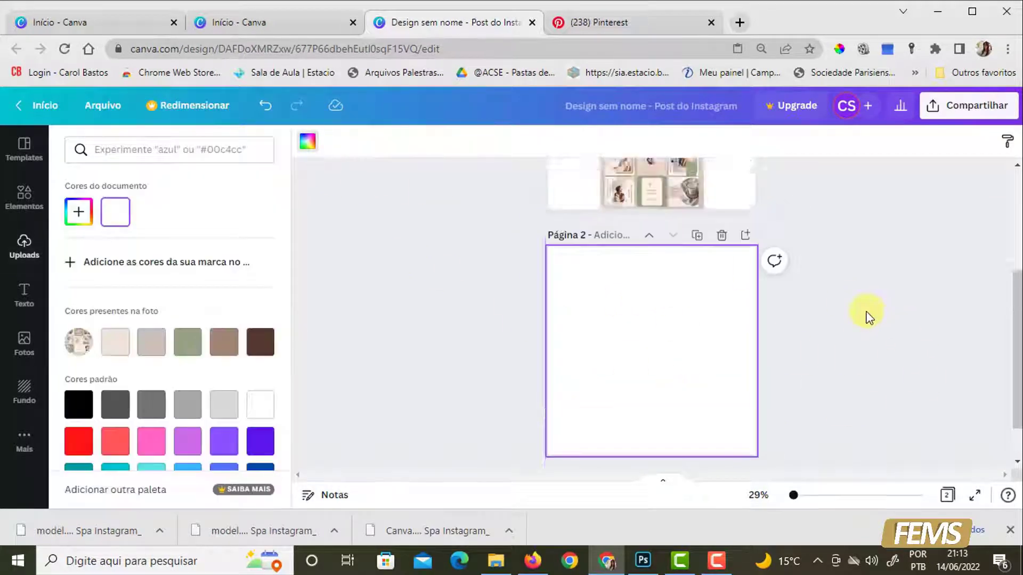
left_click(79, 212)
left_click(245, 349)
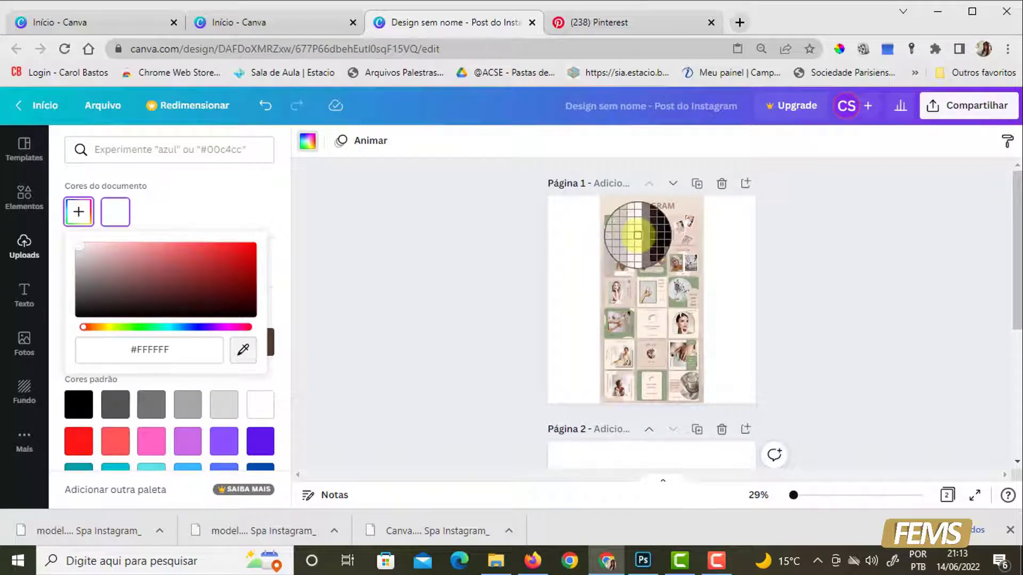
left_click(623, 241)
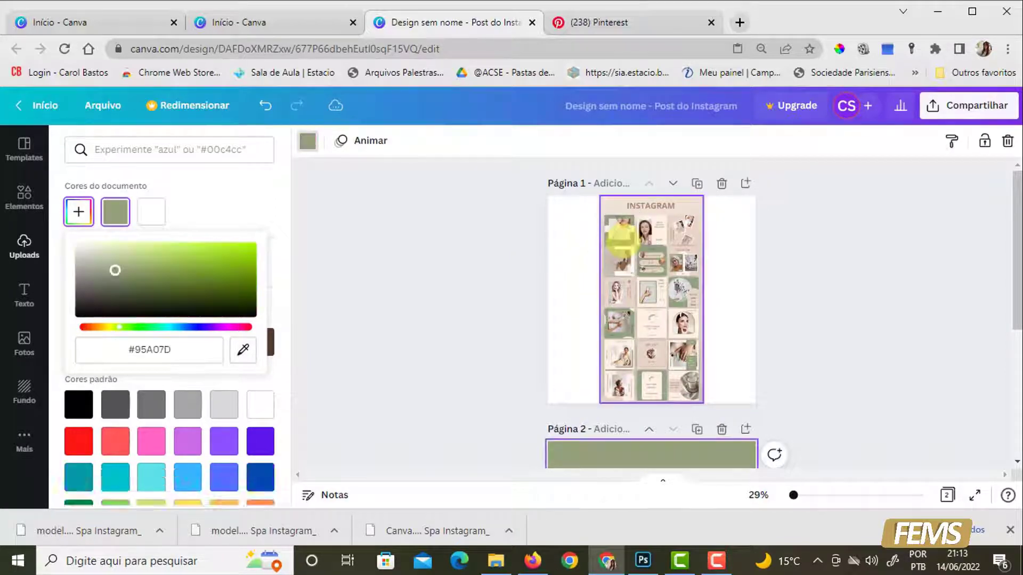
scroll(630, 431, "down", 2)
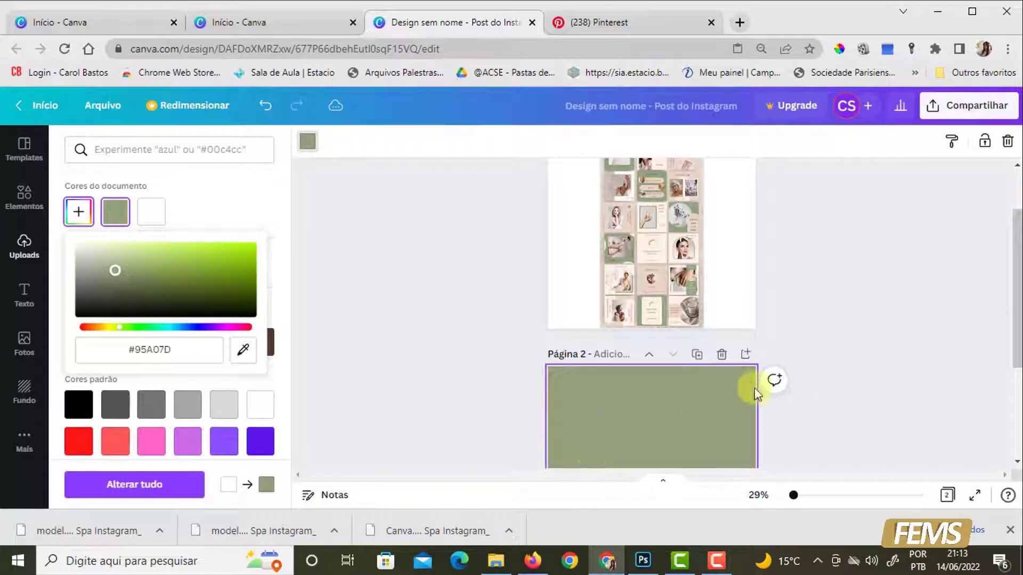
- Magnify page 1 to 200%, examine the template's first post layout, and return to the whole-page view
scroll(831, 341, "up", 1)
left_click(585, 233)
left_click(774, 499)
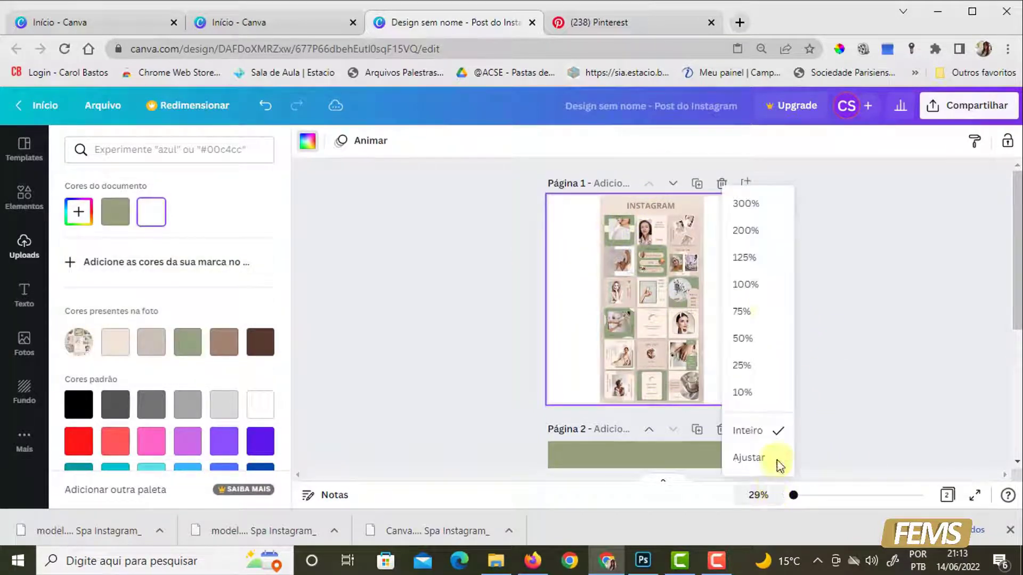
left_click(747, 235)
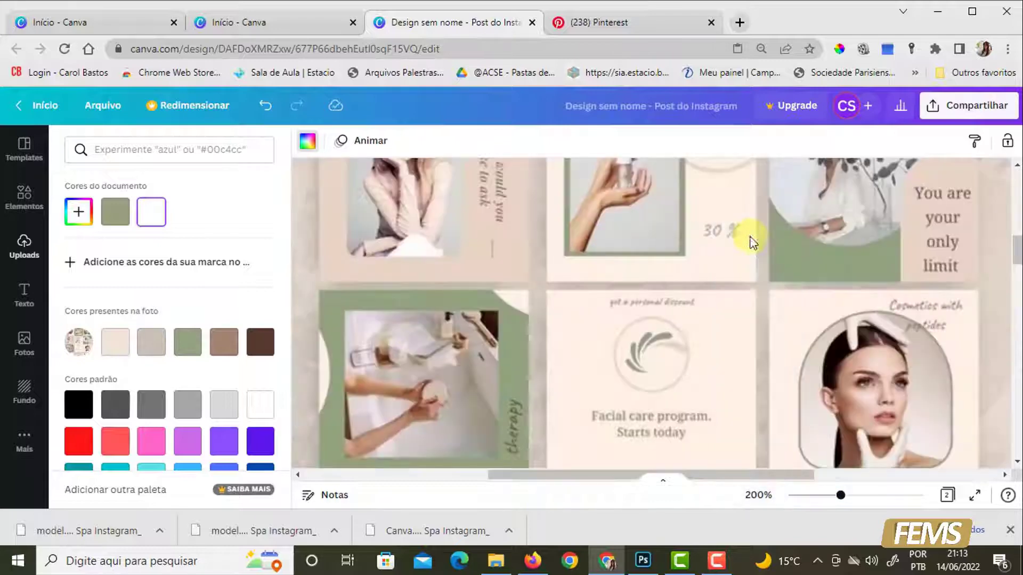
left_click_drag(500, 304, 652, 466)
left_click_drag(669, 218, 623, 363)
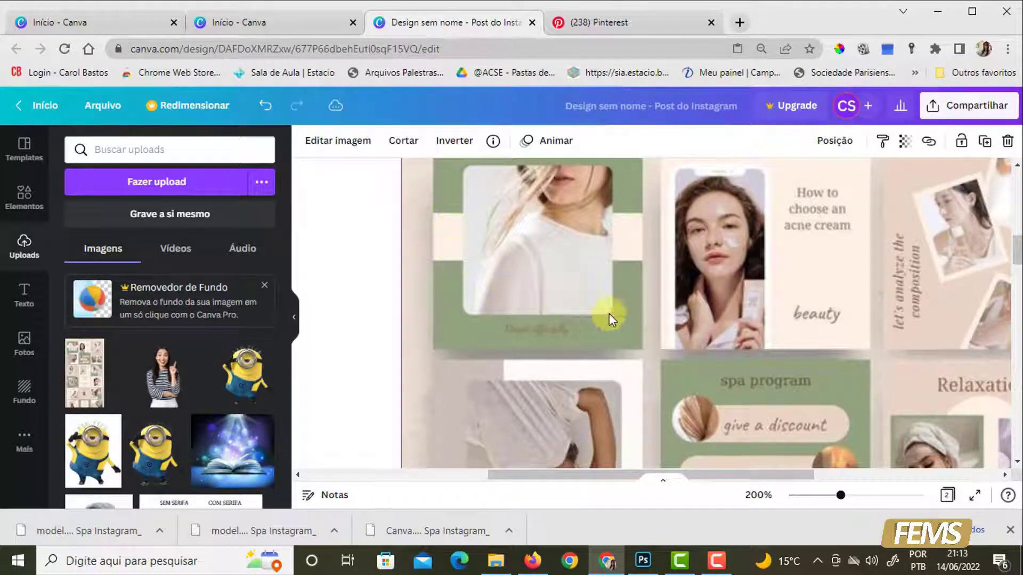
left_click(758, 496)
left_click(750, 431)
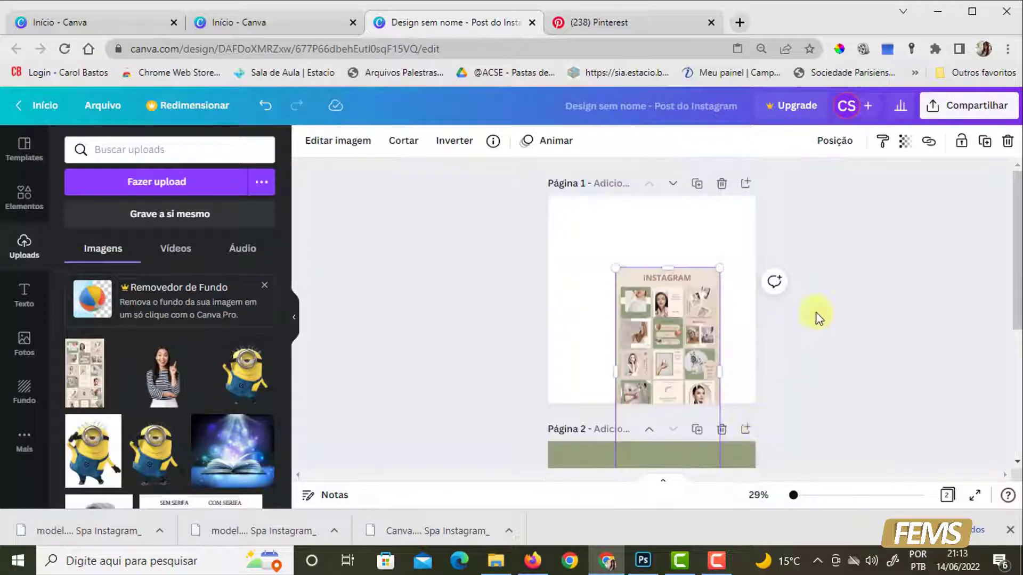
- Enlarge and reposition the template image on page 1 so its heading and first few posts fill the page
left_click_drag(706, 315, 685, 325)
left_click_drag(711, 259, 776, 199)
left_click_drag(656, 287, 631, 376)
left_click_drag(720, 277, 654, 376)
left_click_drag(714, 263, 799, 178)
mouse_move(626, 300)
left_mouse_down()
mouse_move(688, 343)
mouse_move(696, 335)
mouse_move(637, 294)
left_mouse_up()
- Search the design elements for "retangulo"
left_click_drag(1018, 250, 1017, 313)
left_click(23, 202)
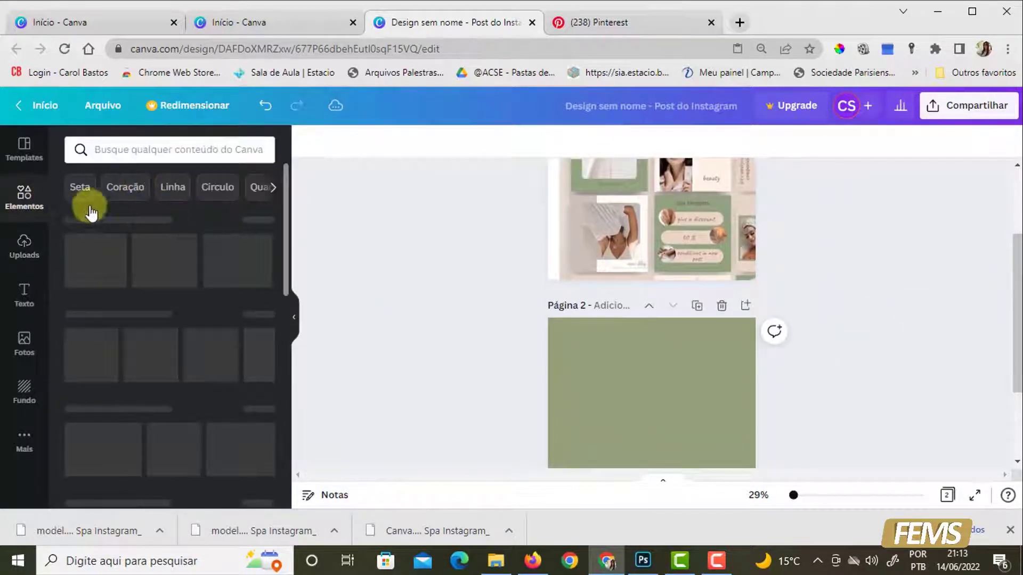
left_click(137, 143)
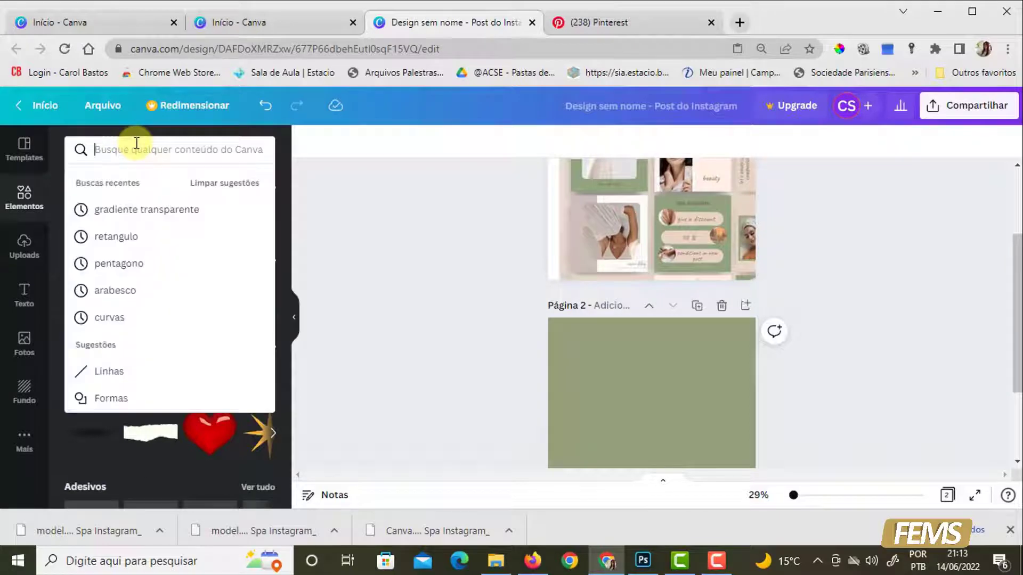
type("retangul")
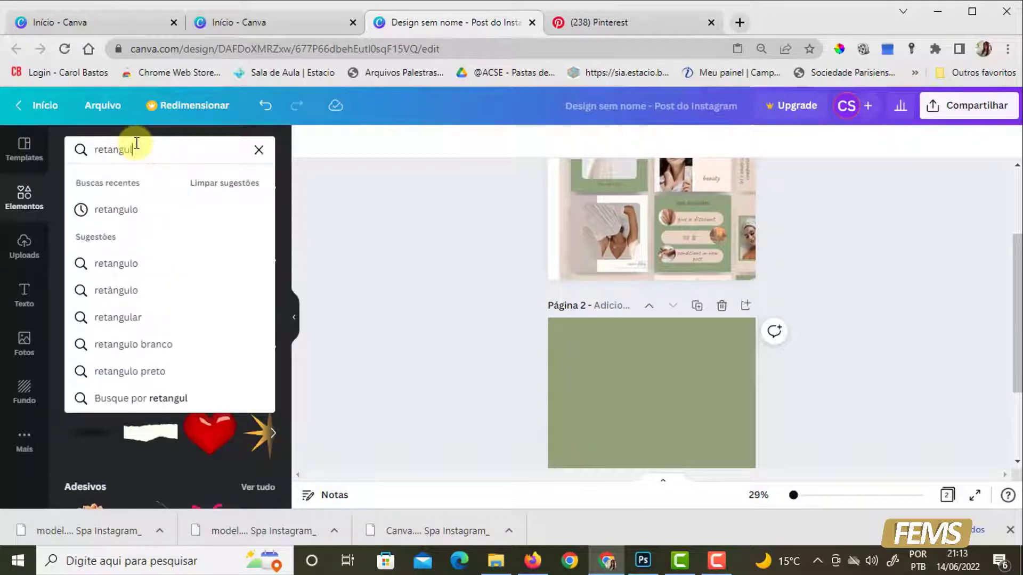
type("o")
key("Return")
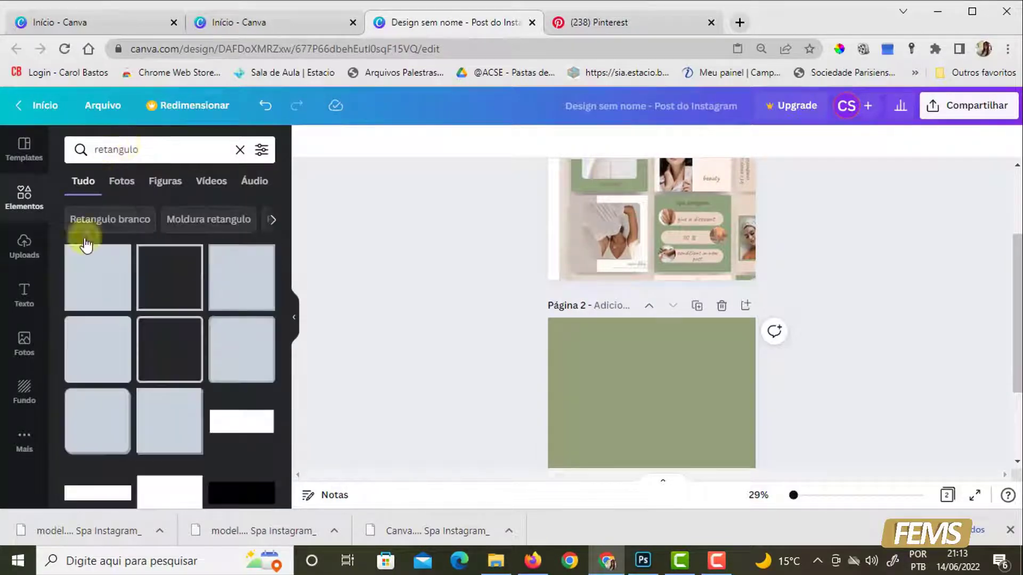
- Place a square shape on page 2 and resize it into a white horizontal band spanning the page width
left_click_drag(93, 290, 768, 401)
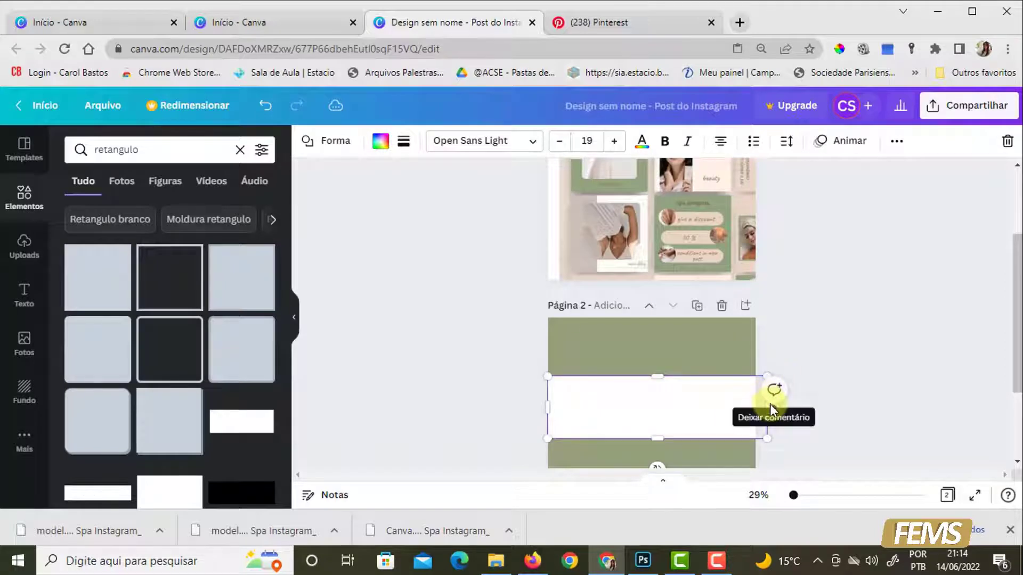
left_click(826, 349)
left_click(757, 409)
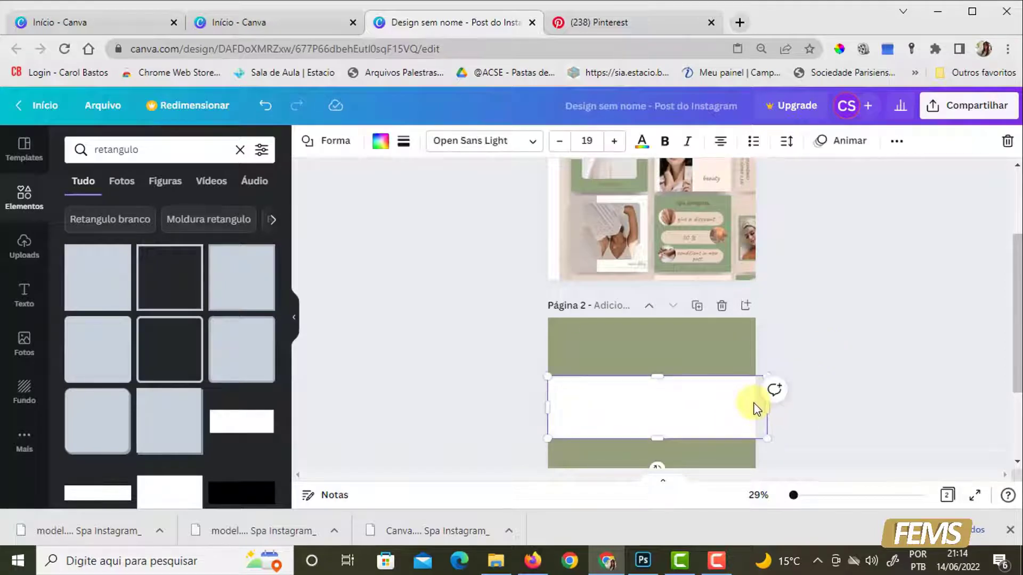
left_click_drag(764, 410, 753, 408)
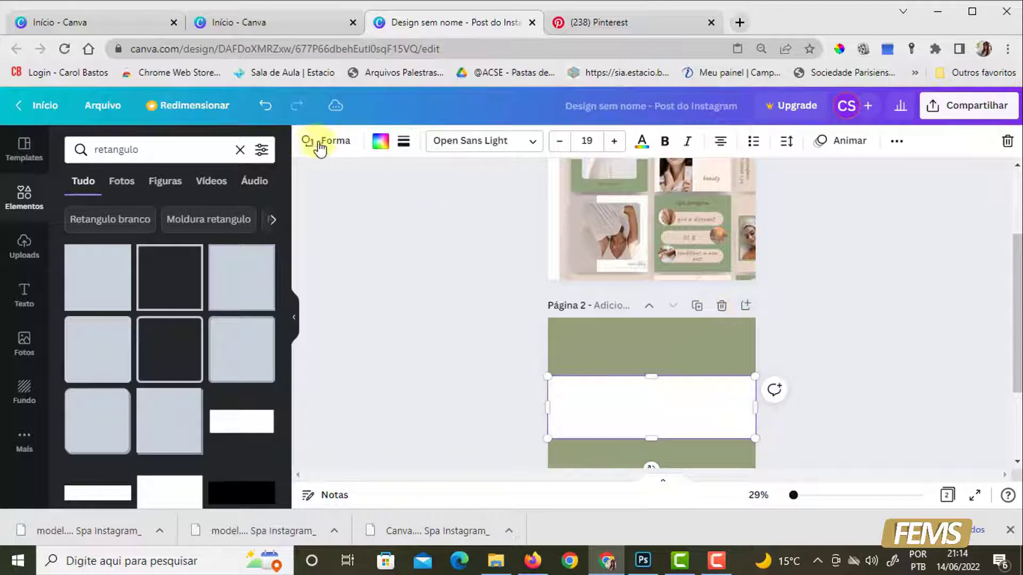
- Recolour page 2's horizontal band with the cream #FEF0E5 sampled from the template's first post
scroll(901, 303, "up", 3)
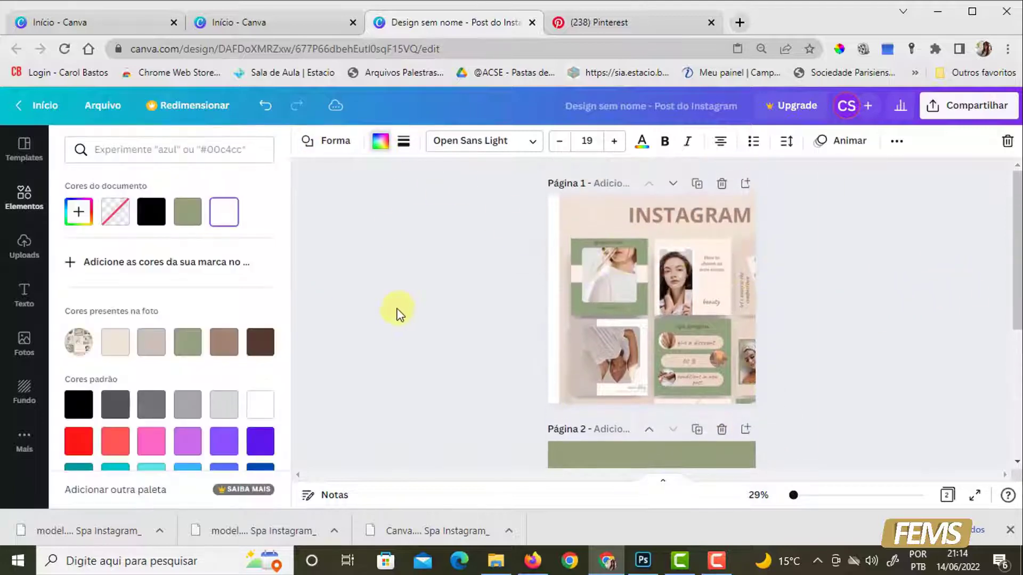
left_click(80, 213)
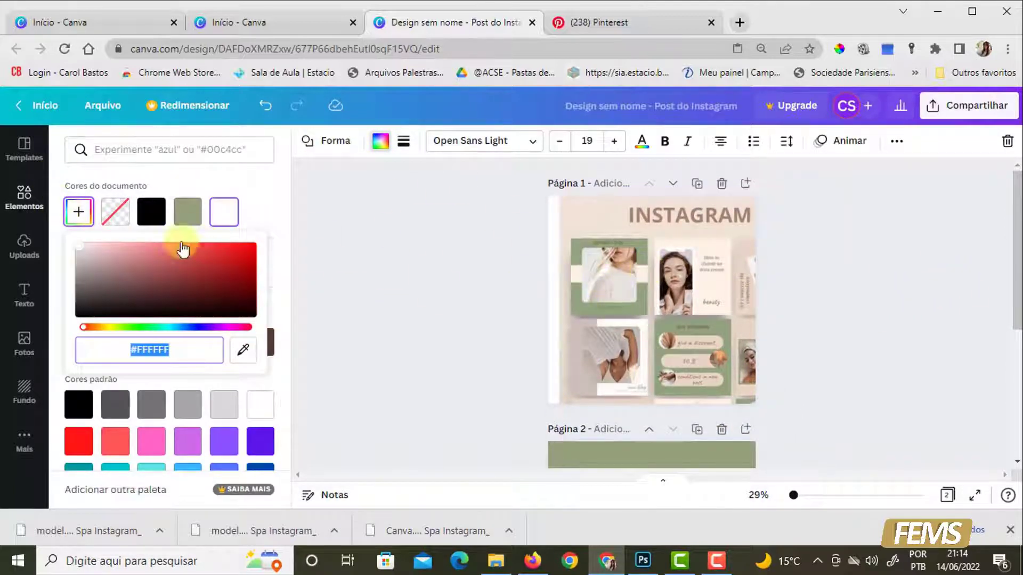
left_click(244, 351)
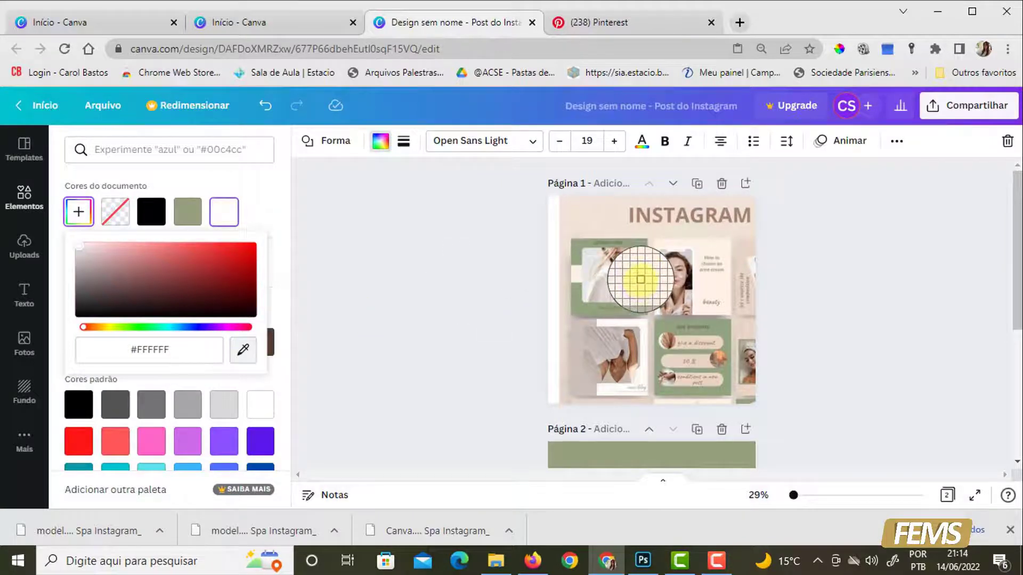
left_click(641, 279)
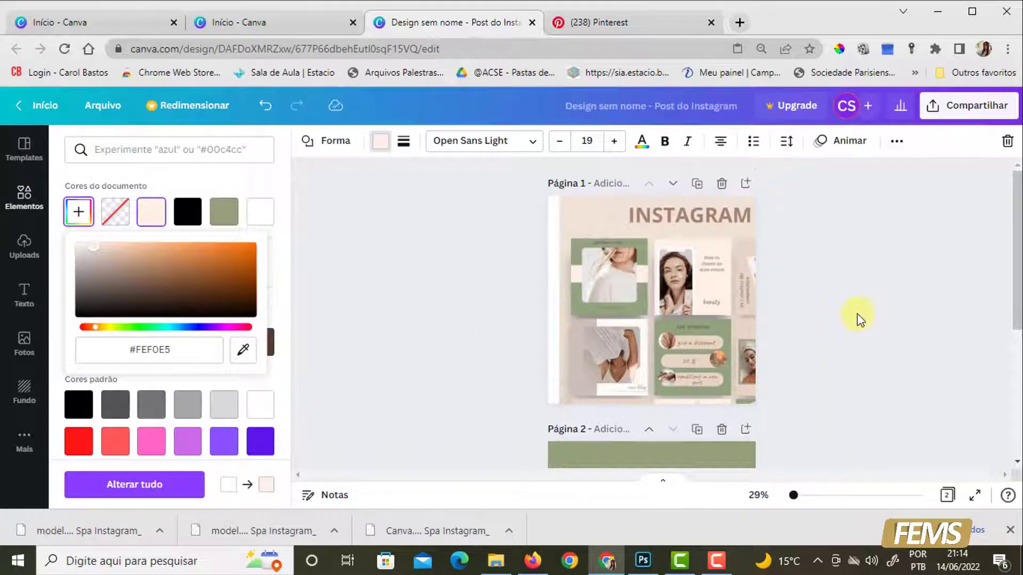
scroll(841, 323, "down", 4)
left_click(865, 276)
left_click(842, 333)
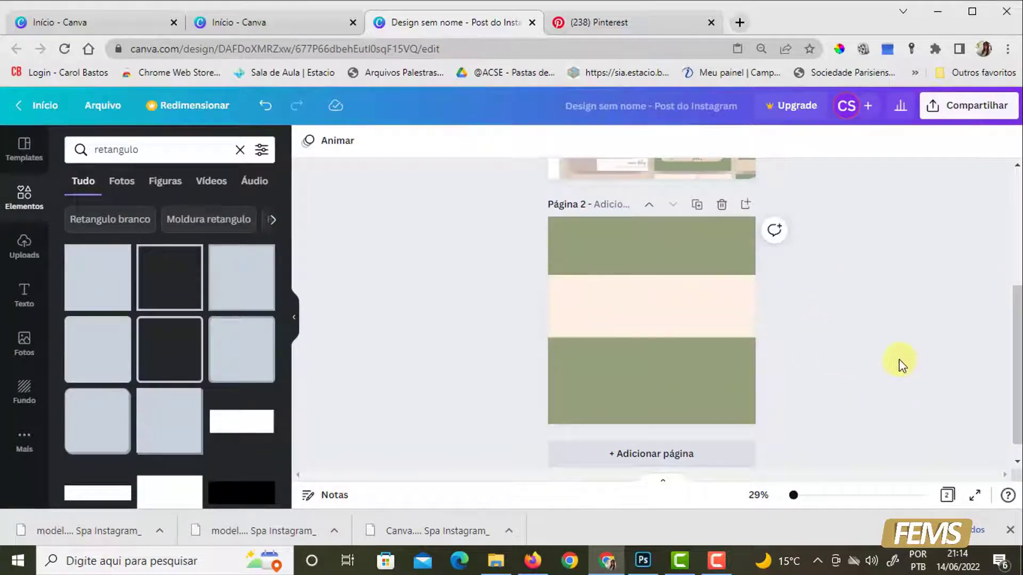
- Clear the "retangulo" search and open the full Quadros (frames) collection among the elements
scroll(900, 359, "up", 4)
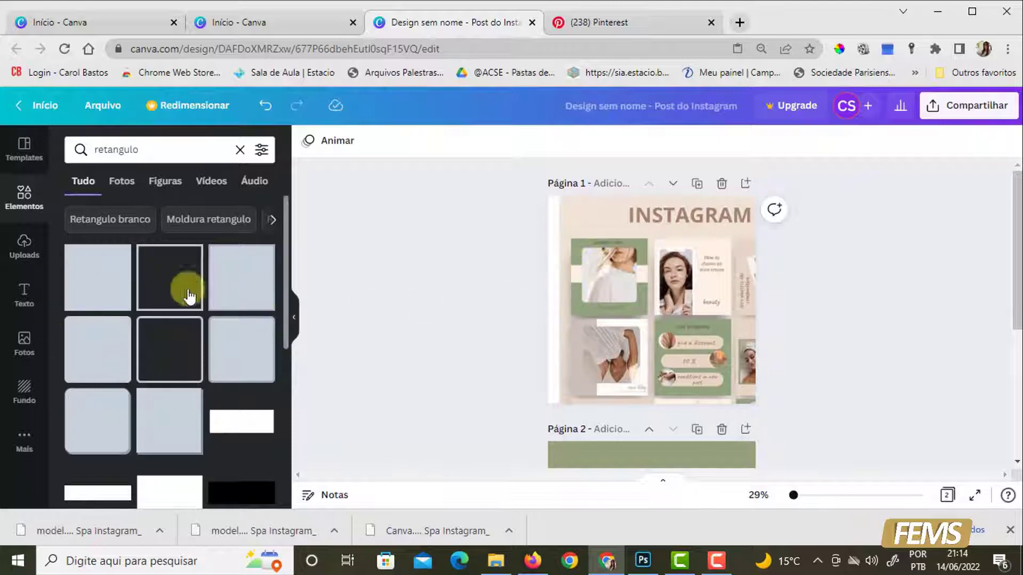
scroll(101, 320, "down", 3)
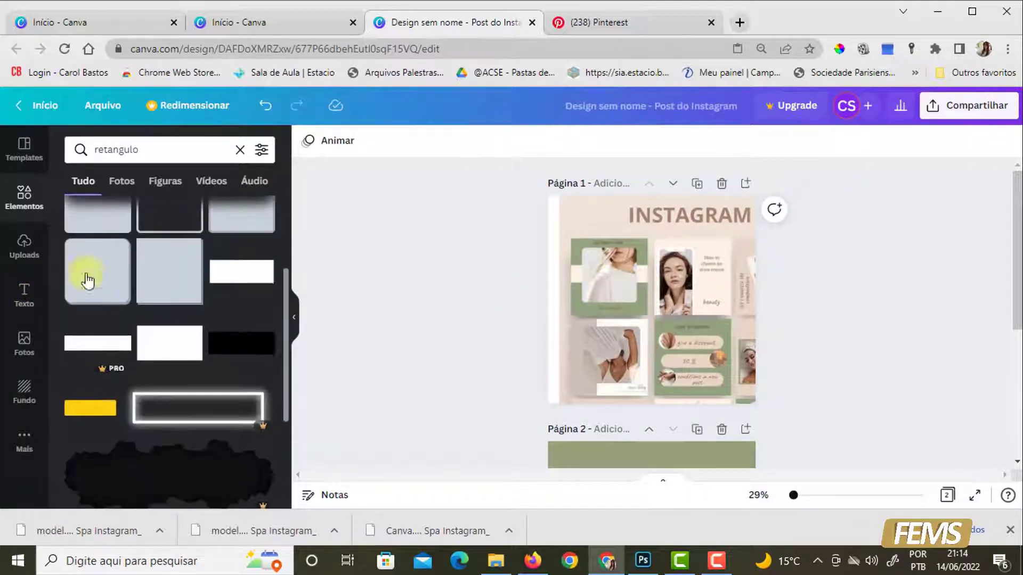
left_click(241, 152)
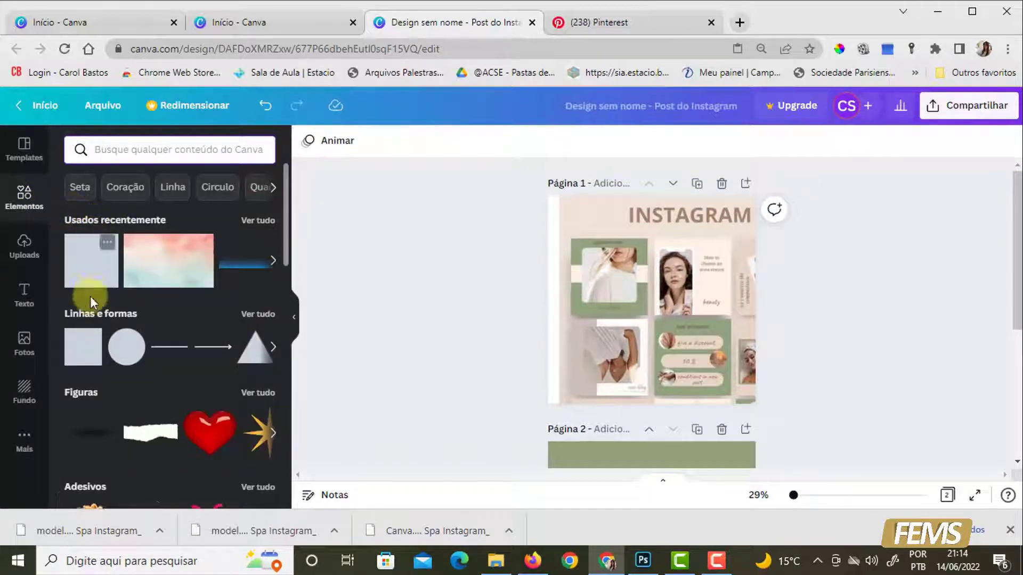
scroll(99, 355, "down", 4)
scroll(99, 354, "down", 10)
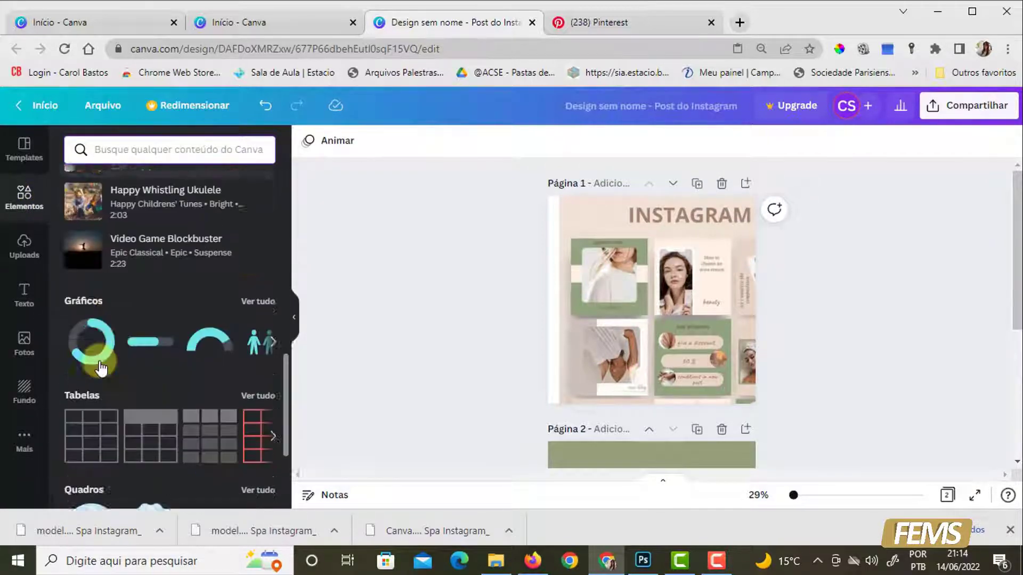
left_click(85, 397)
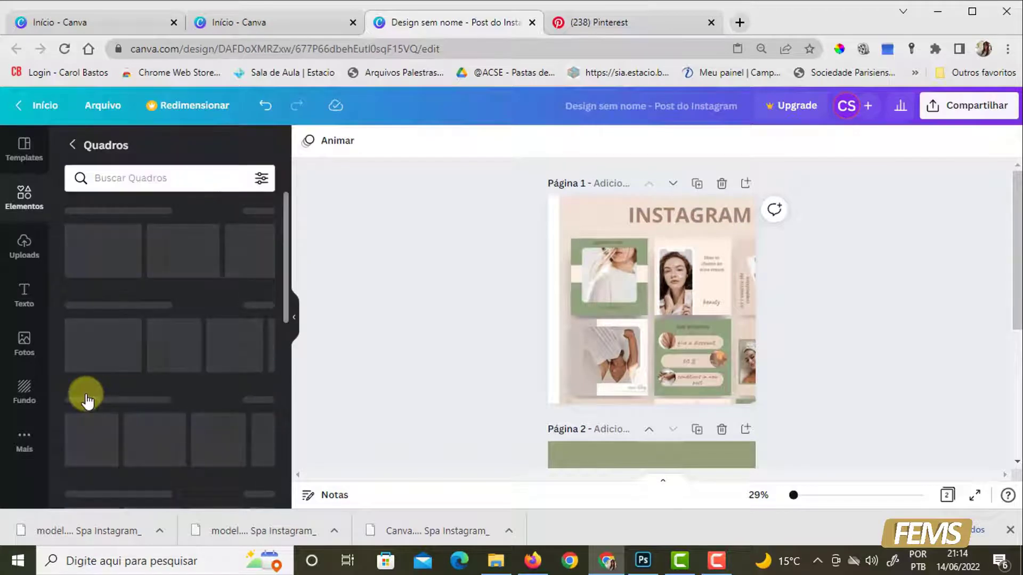
- Find the square frame with slightly rounded corners in the Quadros collection and place it on page 2
left_click_drag(188, 353, 611, 265)
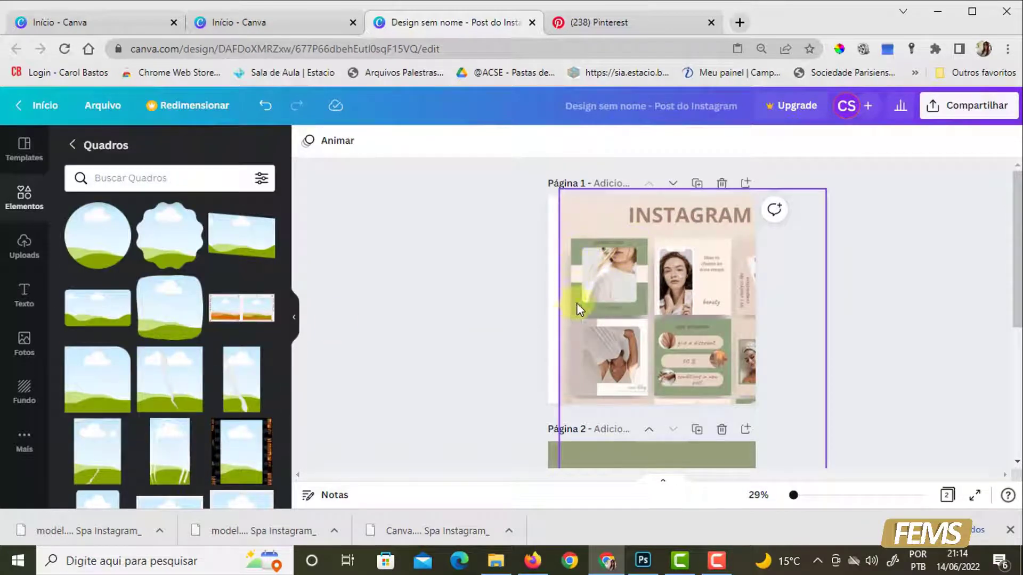
left_click_drag(638, 303, 228, 320)
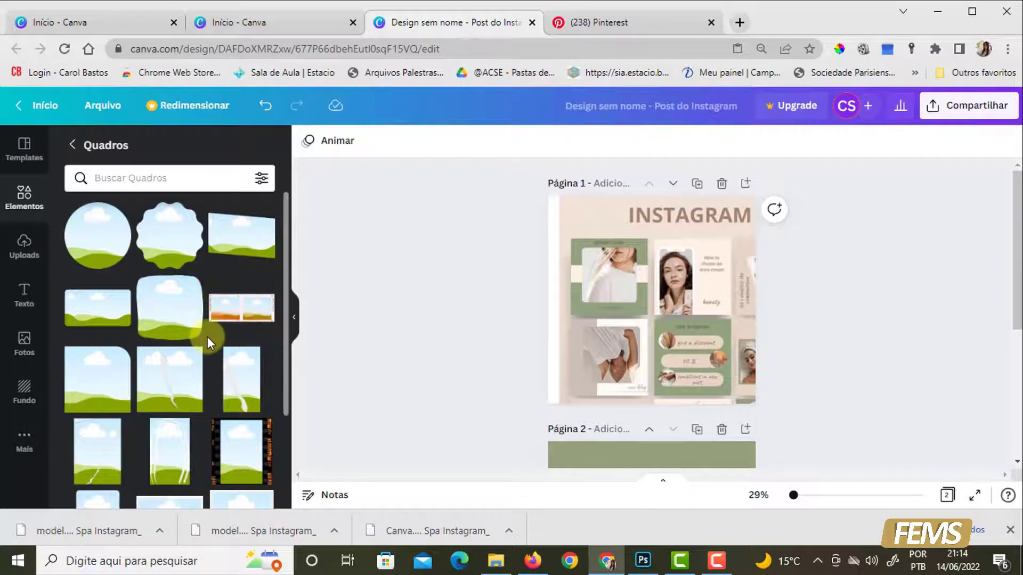
scroll(207, 336, "down", 3)
scroll(207, 337, "down", 5)
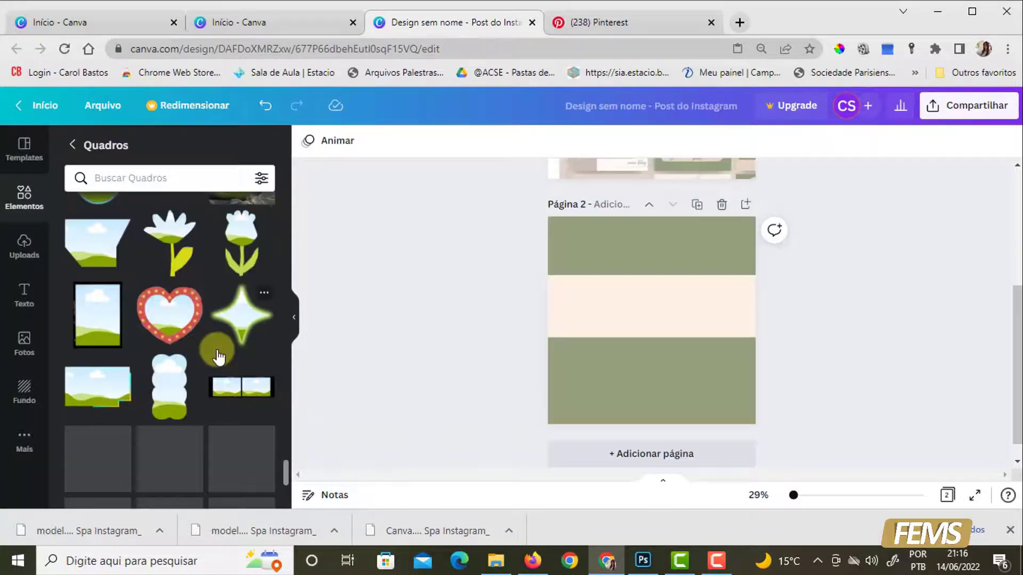
scroll(214, 350, "down", 5)
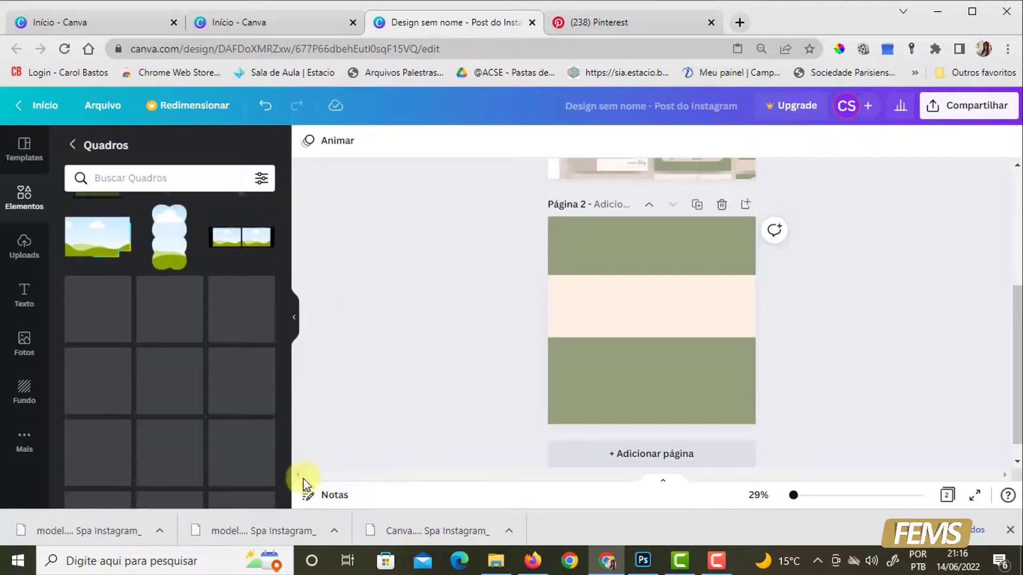
scroll(285, 486, "down", 2)
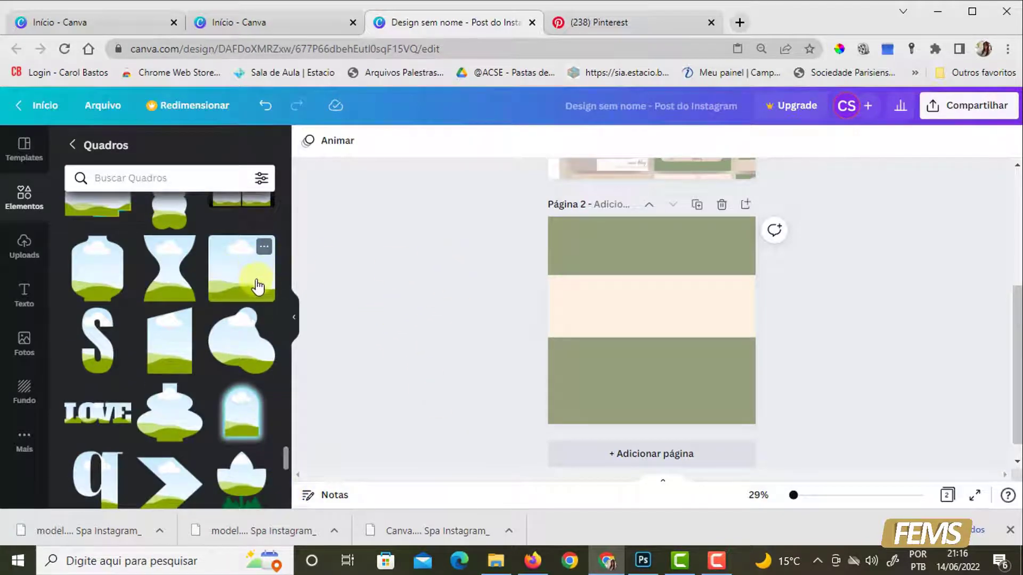
left_click_drag(243, 285, 663, 347)
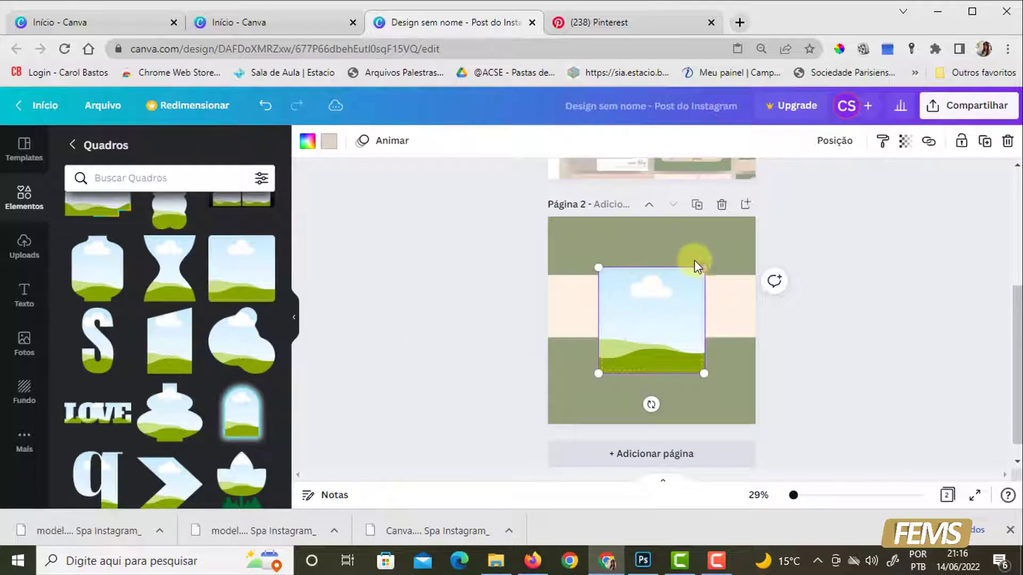
- Enlarge the square frame and position it around page 2's centre, leaving the cream band showing on both sides
left_click_drag(705, 265, 735, 238)
left_click(899, 216)
left_click_drag(724, 309, 738, 401)
left_click_drag(704, 369, 698, 373)
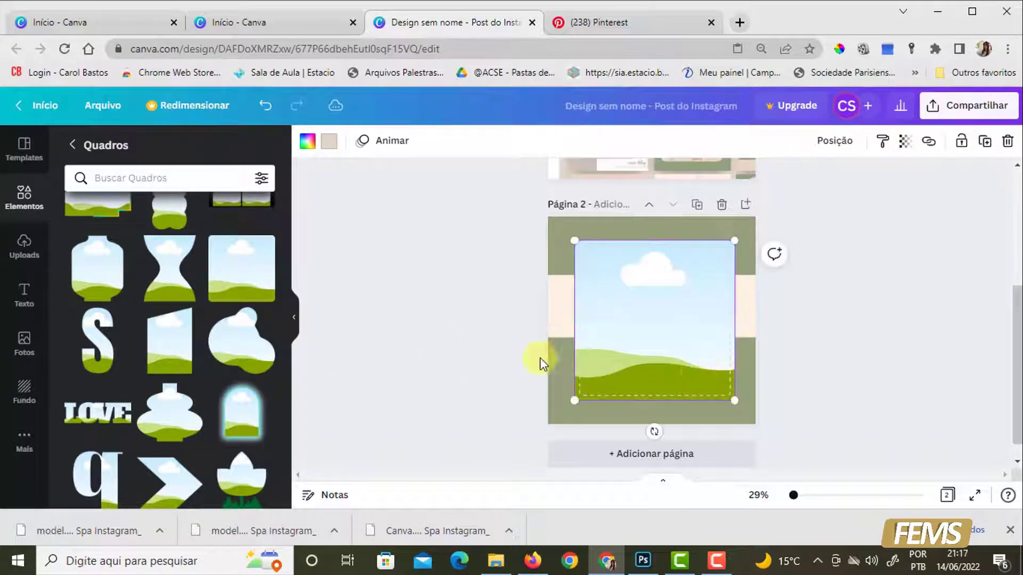
- Search the photo library for "mulher" and fill page 2's frame with the photo of the long-haired woman in a light sweater
left_click(436, 347)
left_click(24, 340)
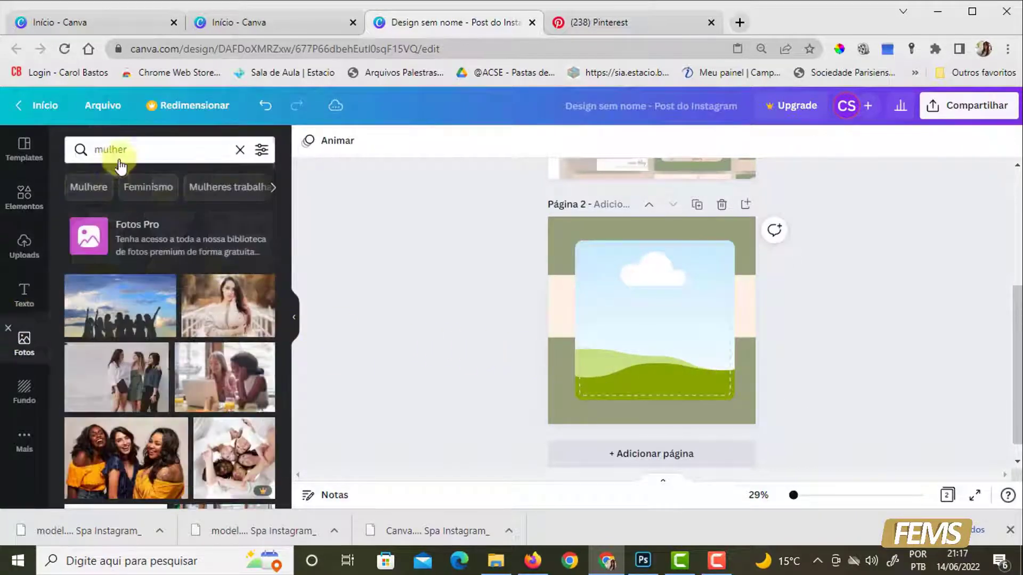
left_click(238, 154)
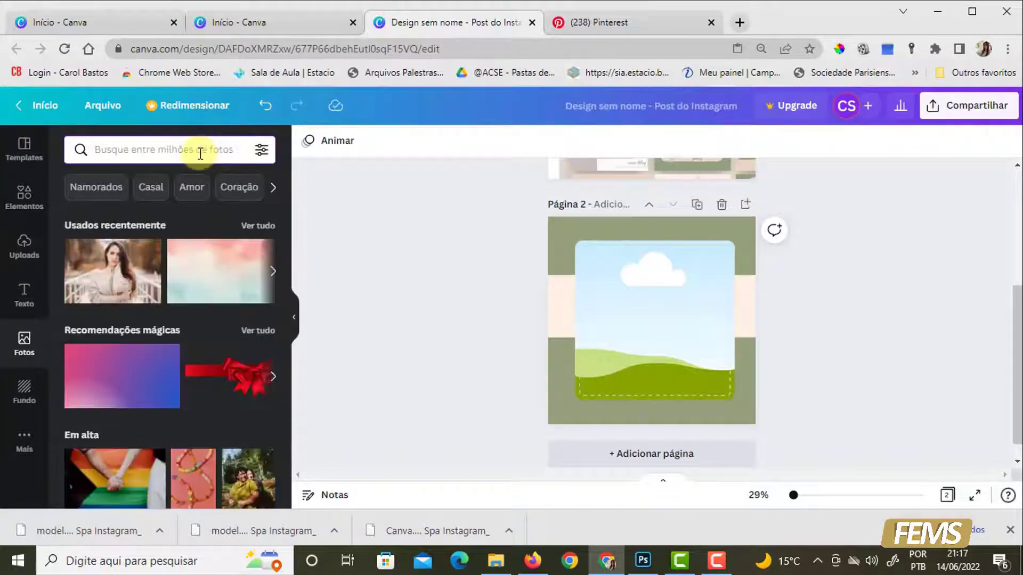
type("ulher")
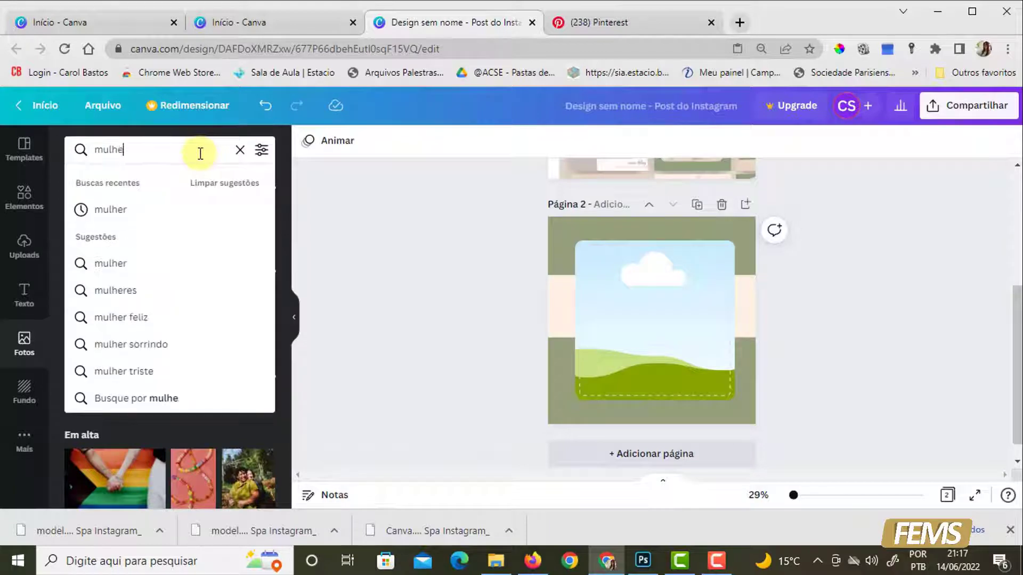
key("Return")
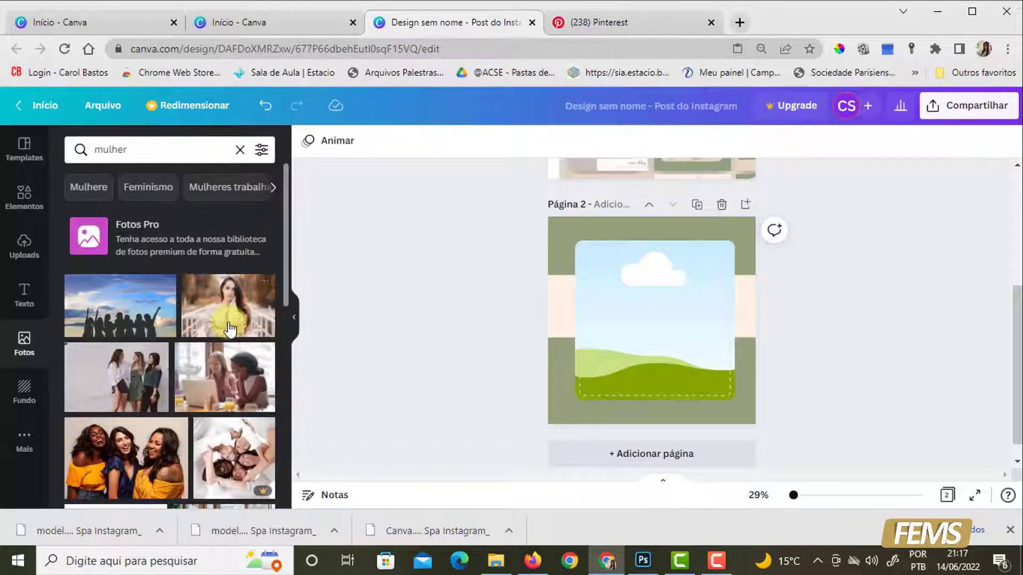
left_click_drag(208, 290, 608, 291)
left_click(676, 338)
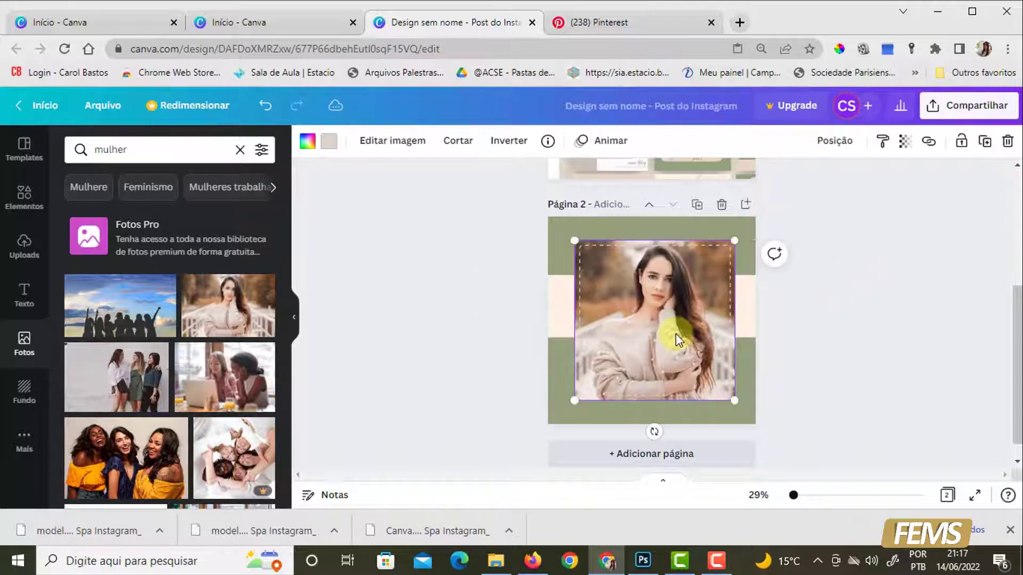
- Enlarge the photo inside page 2's frame and shift it up so the crop shows the woman's lower face and sweater
double_click(651, 302)
left_click_drag(774, 400, 877, 467)
left_click_drag(535, 240, 468, 196)
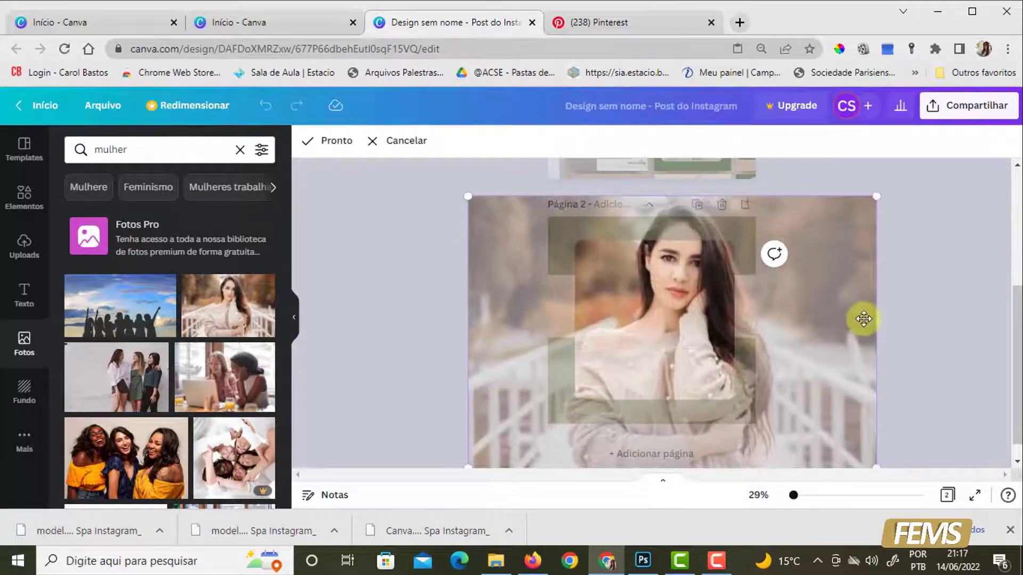
left_click_drag(826, 325, 835, 284)
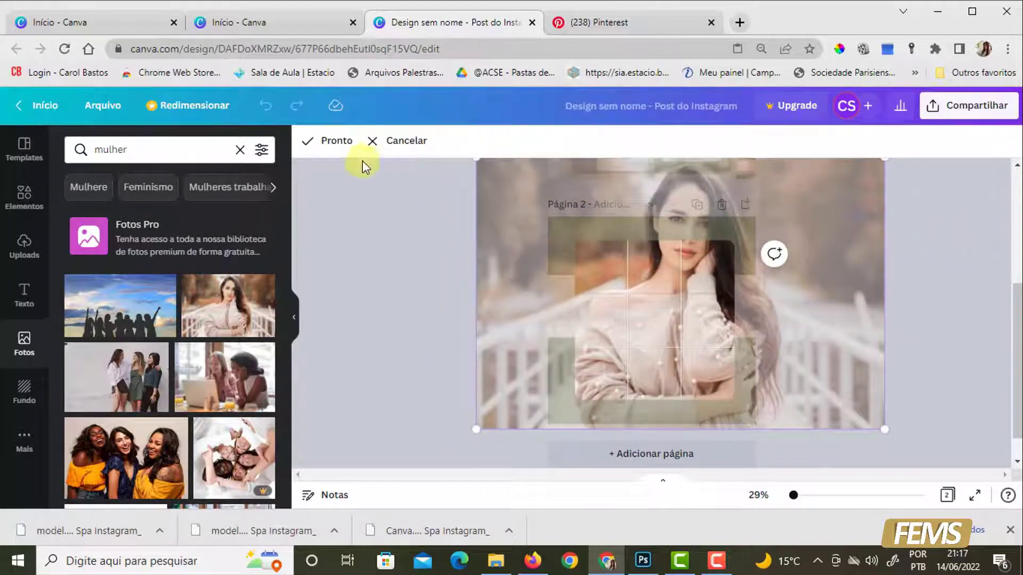
left_click(337, 152)
left_click(833, 341)
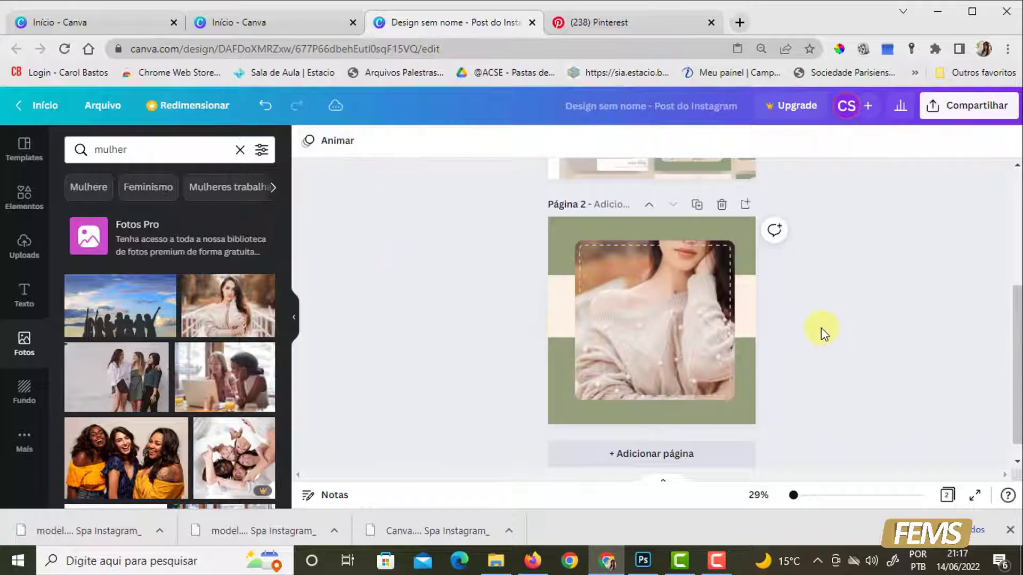
- Compare page 2 with the template's first post, and shift the template image on page 1 to examine its lower posts
scroll(836, 369, "up", 4)
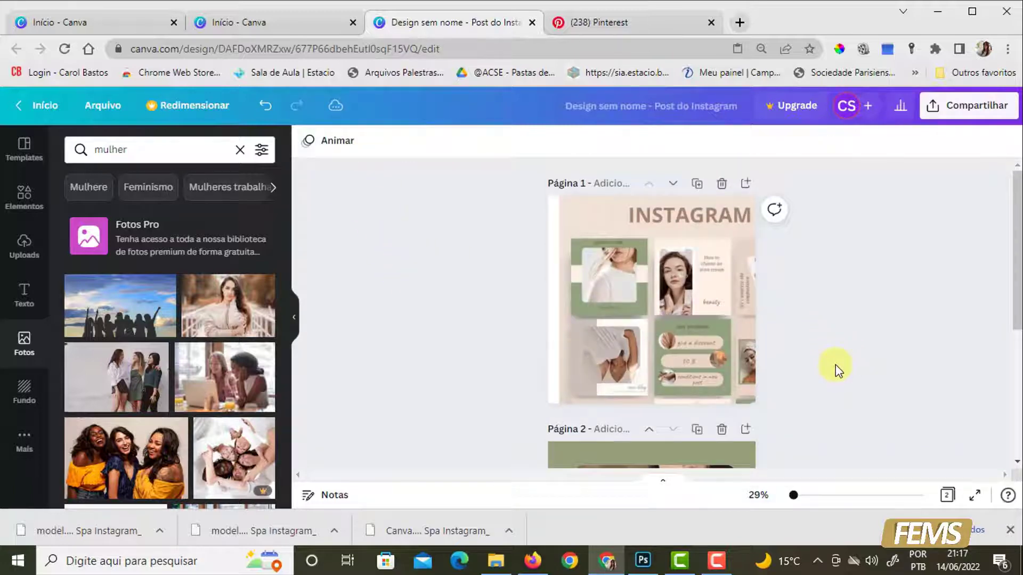
scroll(839, 372, "down", 4)
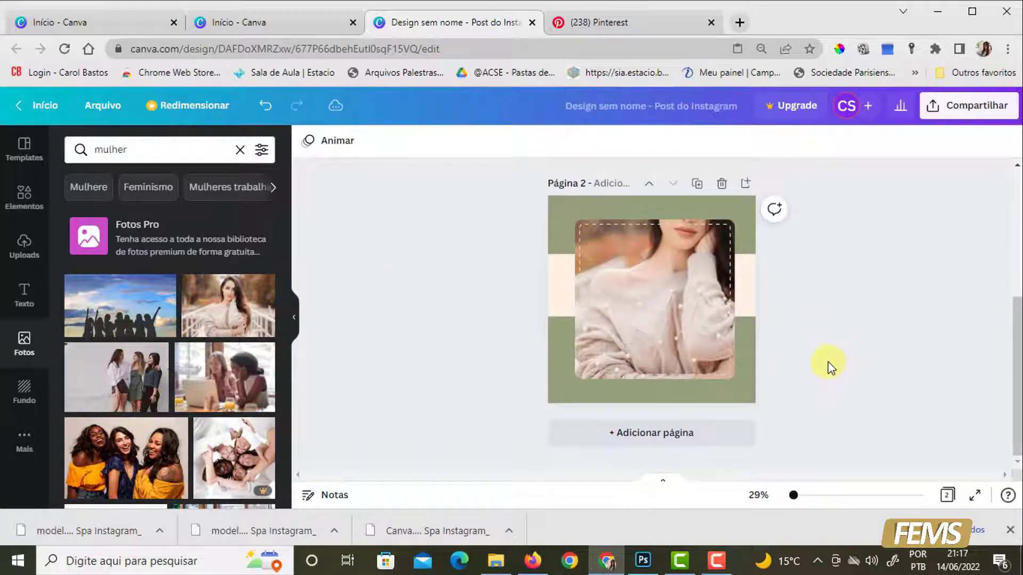
scroll(833, 368, "up", 4)
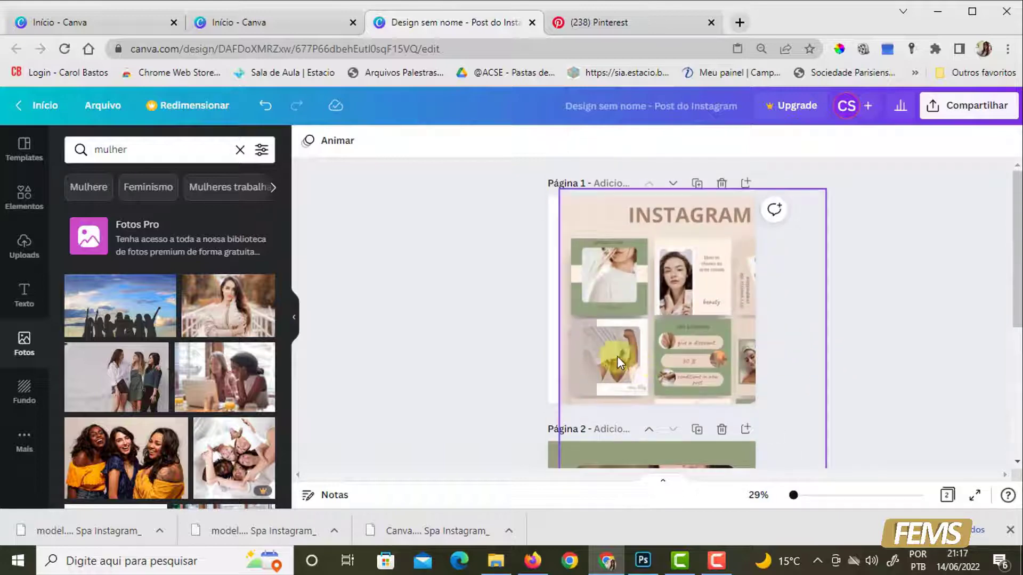
scroll(613, 341, "down", 3)
scroll(655, 261, "up", 3)
left_click(659, 280)
left_click_drag(730, 346, 639, 213)
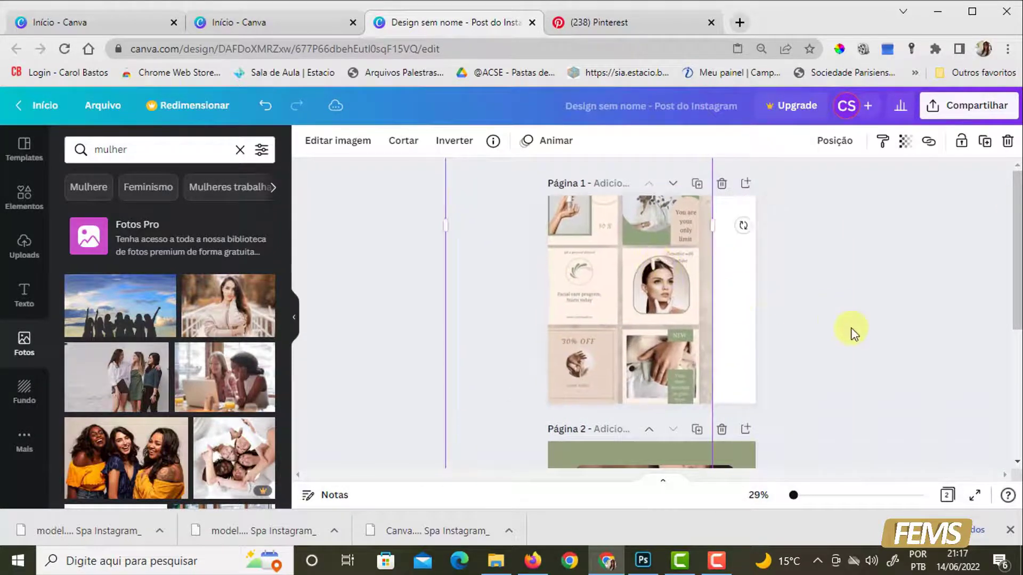
left_click(845, 343)
scroll(874, 405, "down", 5)
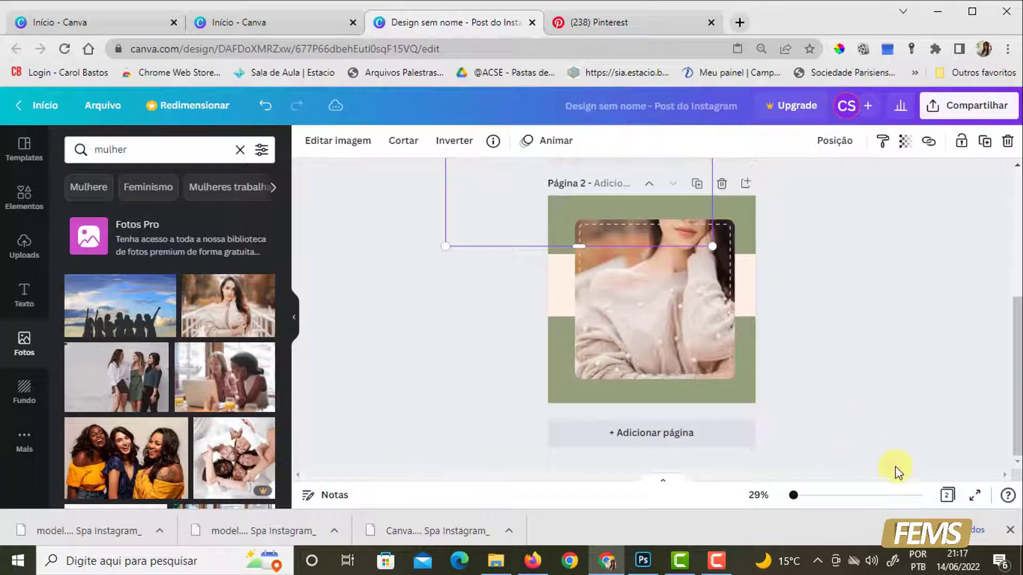
left_click(600, 306)
left_click(835, 316)
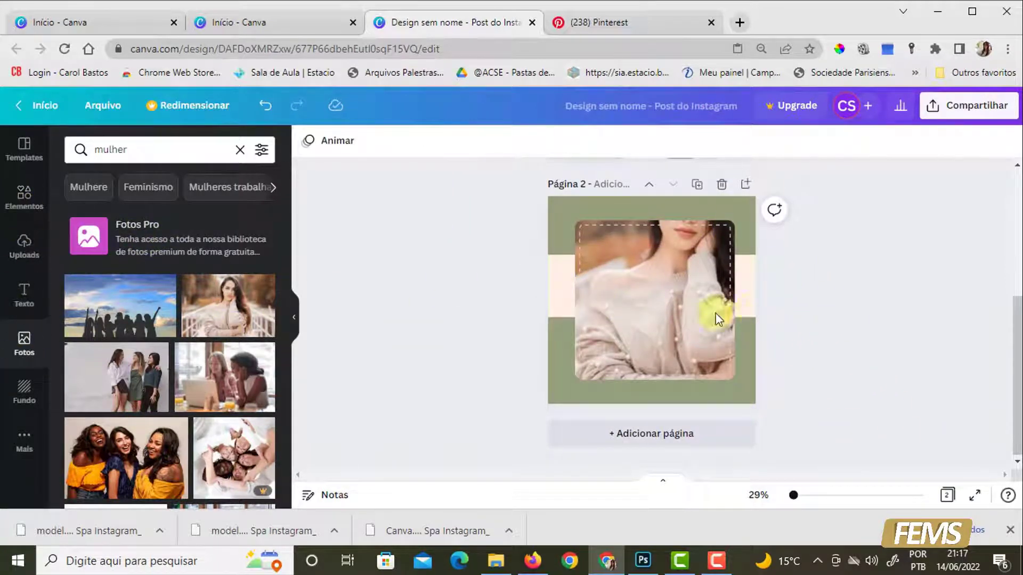
scroll(864, 292, "up", 5)
left_click_drag(668, 363, 670, 320)
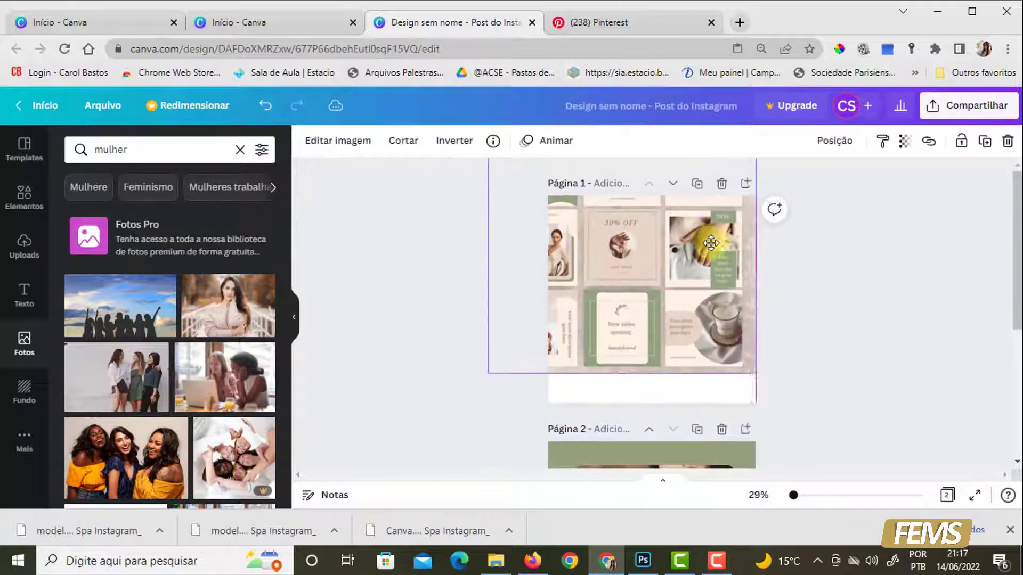
- Switch to Pinterest, go back to the "social midia" results and browse them for other post templates
left_click(590, 11)
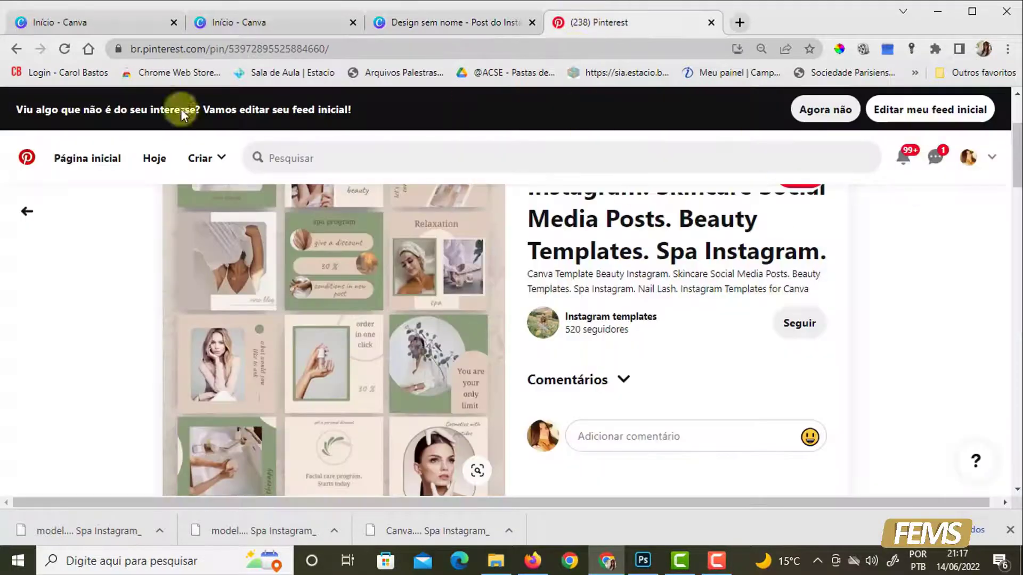
left_click(22, 212)
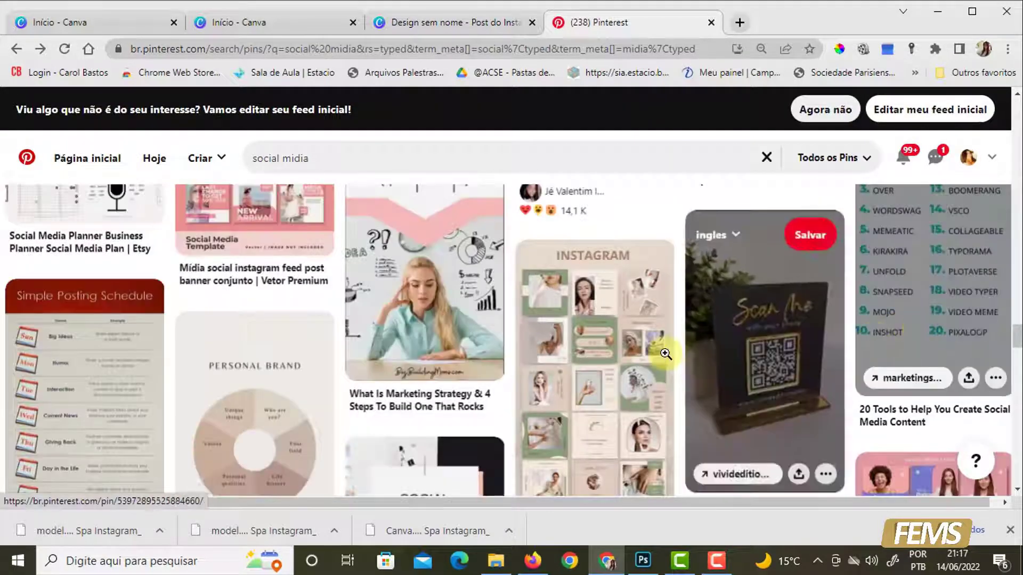
scroll(665, 357, "down", 3)
scroll(666, 362, "down", 3)
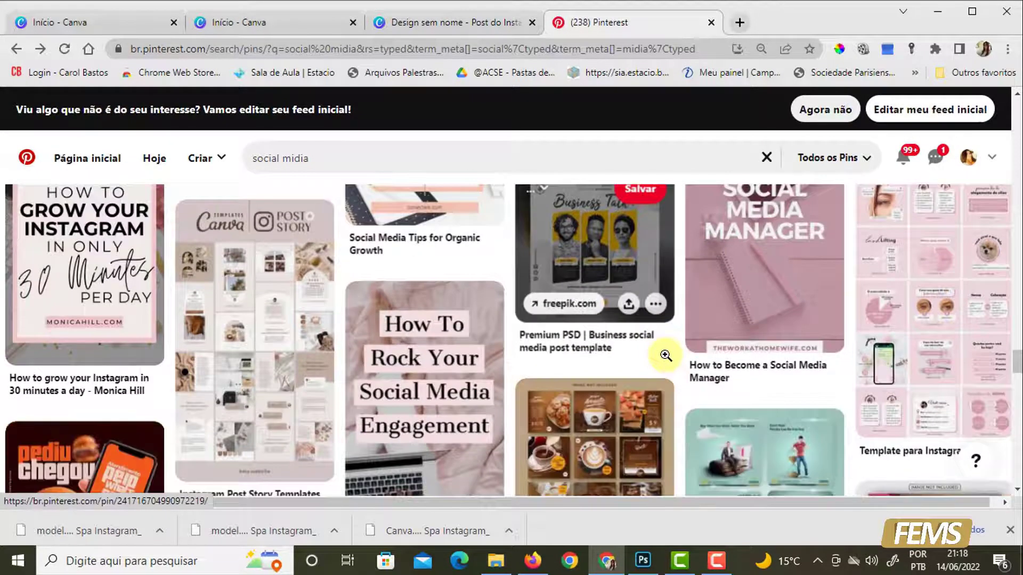
scroll(660, 365, "down", 3)
scroll(660, 367, "down", 4)
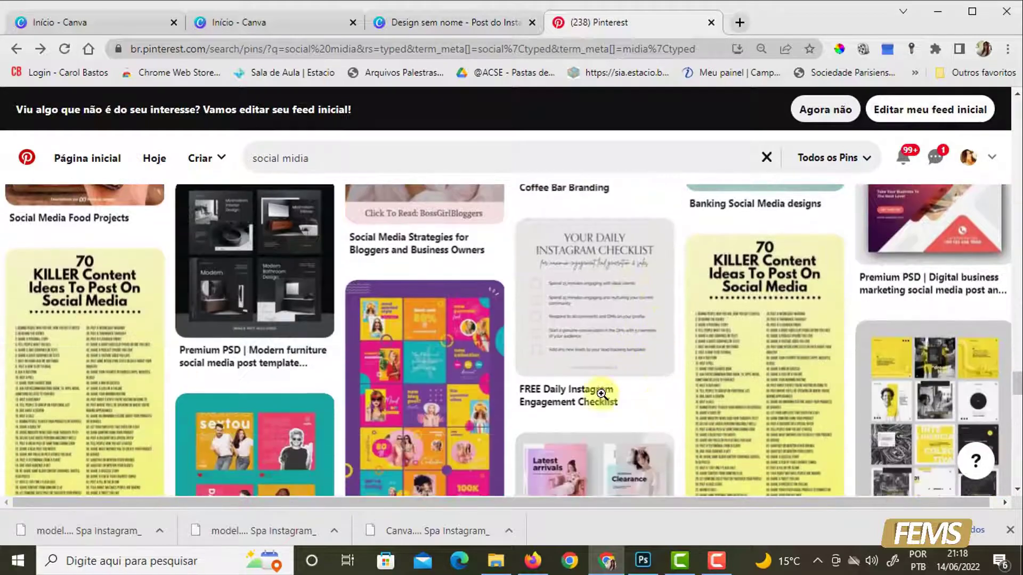
scroll(576, 376, "down", 7)
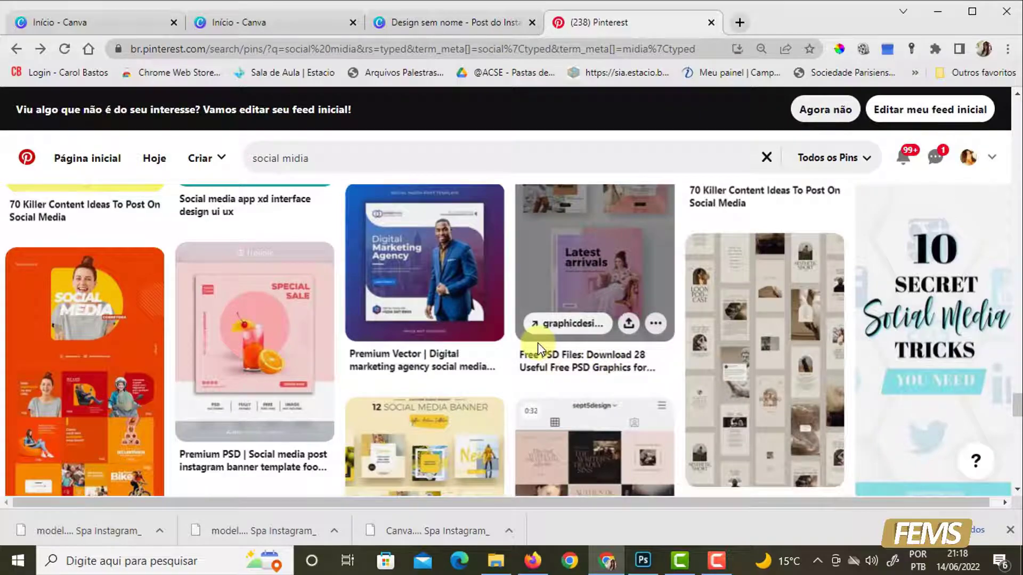
scroll(538, 343, "down", 8)
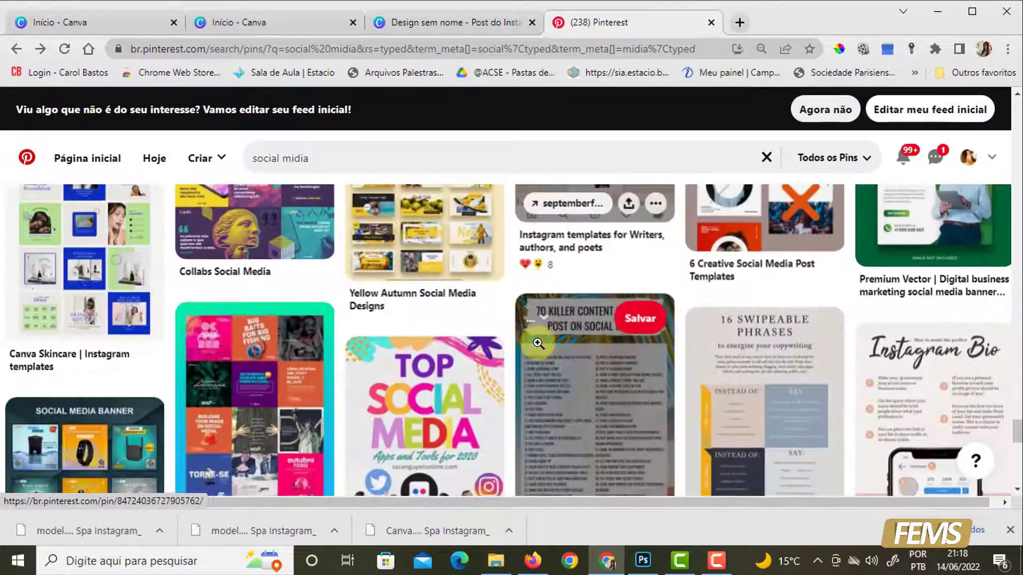
scroll(538, 343, "up", 15)
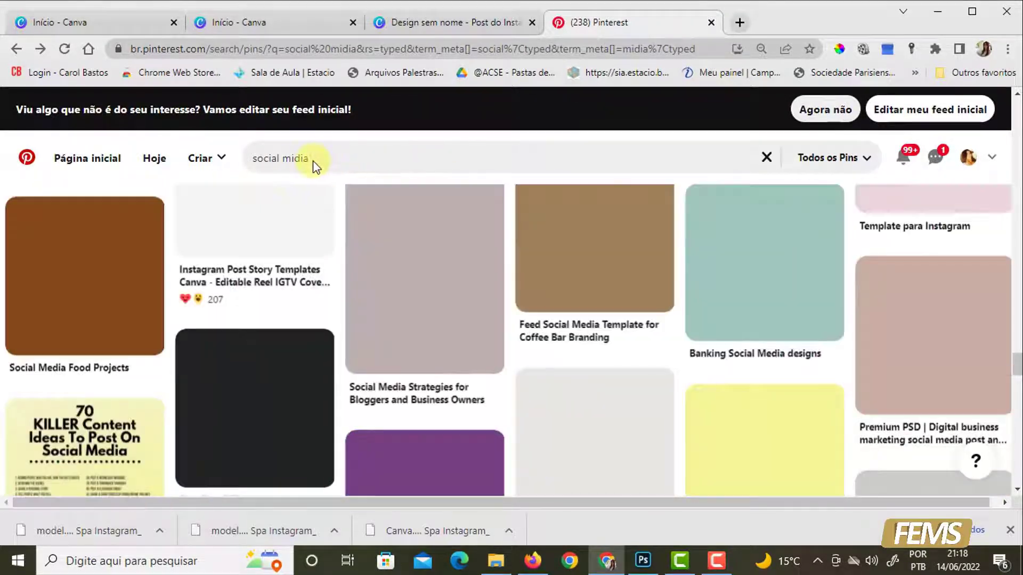
- Search Pinterest for "fontes para canva" and examine the font names in the pin "36 melhores fontes grátis no Canva para usar em 2021"
left_click(342, 164)
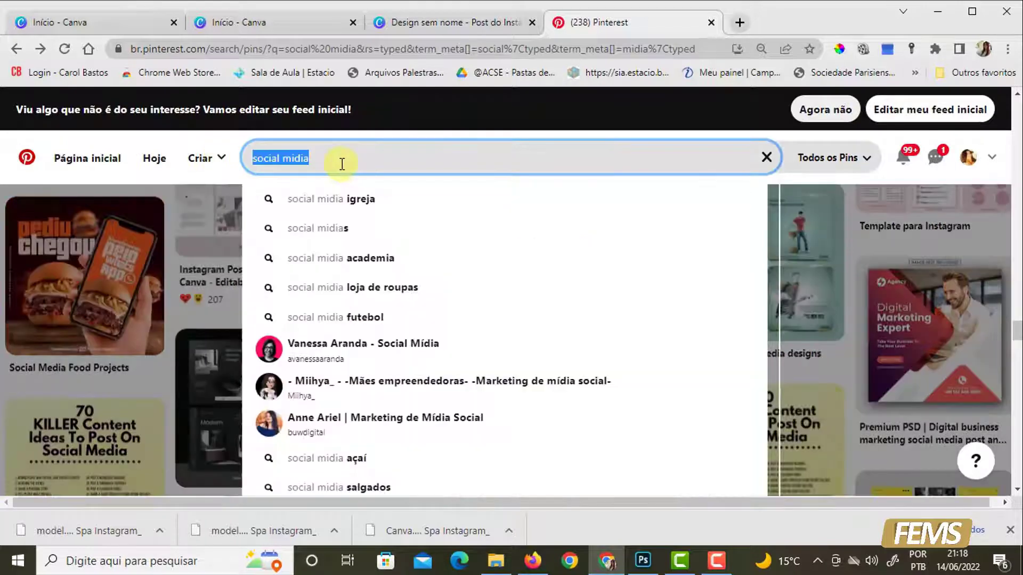
type("fontes")
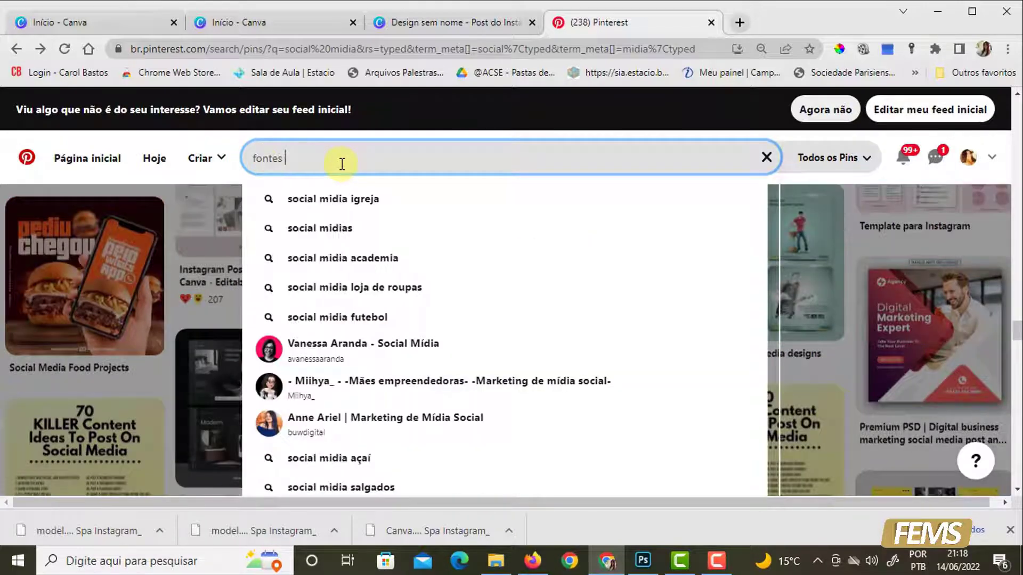
type(" para canva")
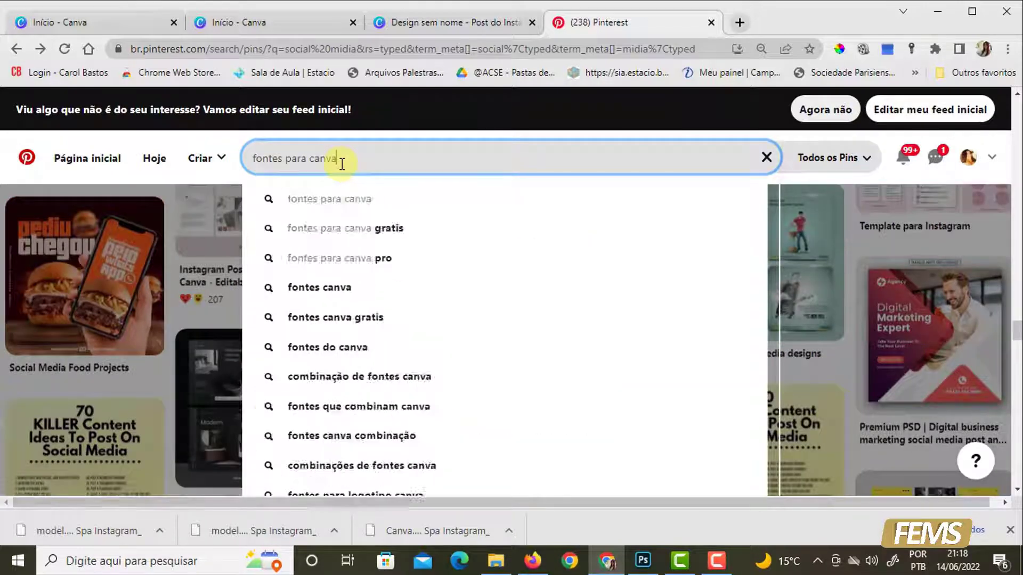
key("Return")
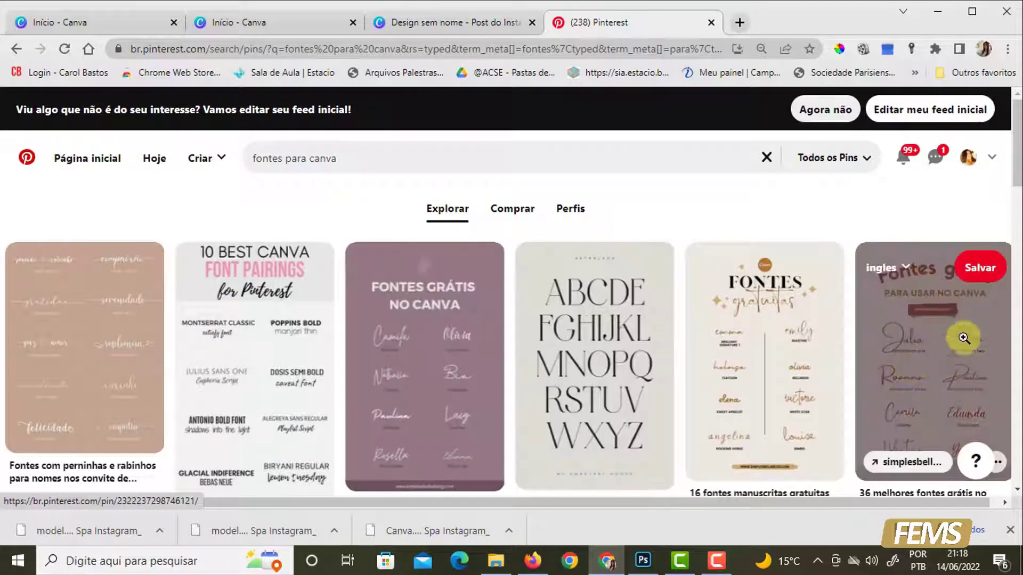
left_click(932, 369)
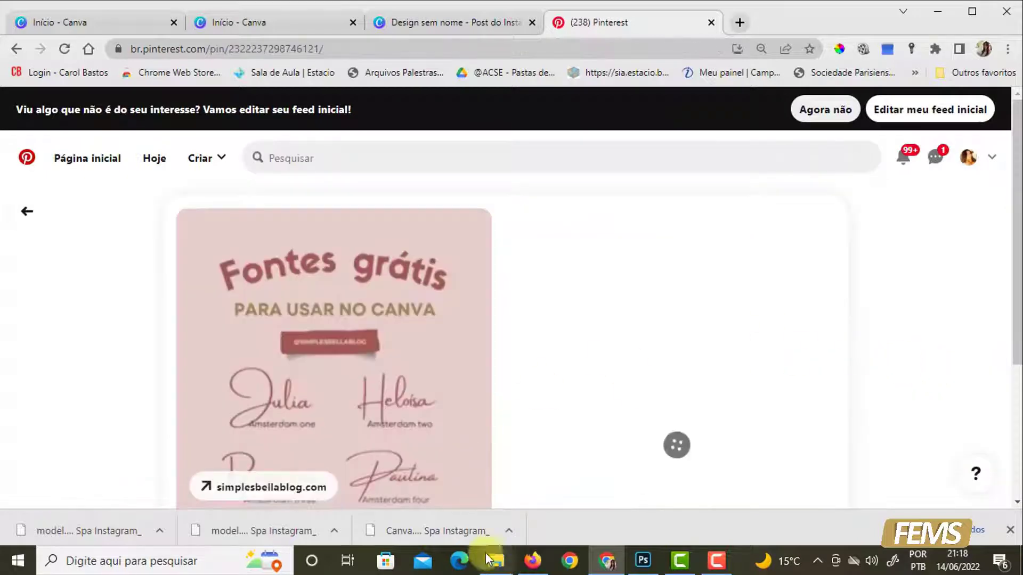
scroll(320, 400, "down", 2)
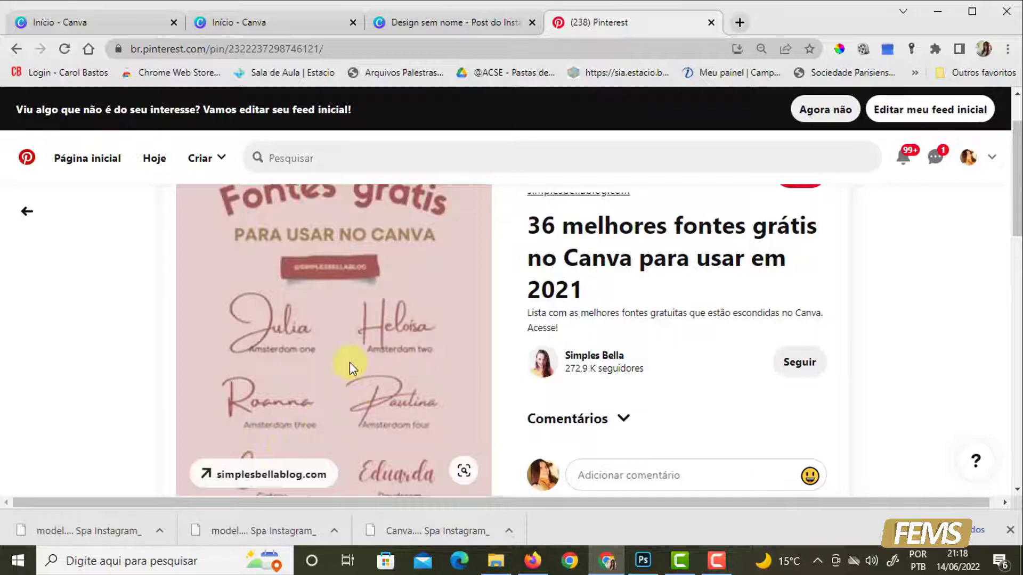
scroll(350, 365, "down", 4)
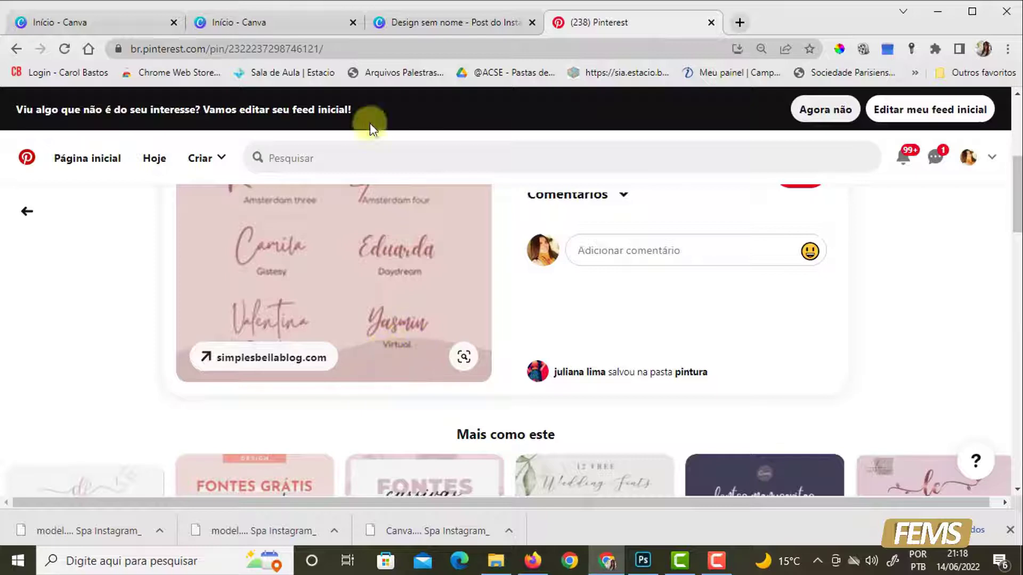
- Switch back to the Canva design and add a subtitle text box to page 2
left_click(431, 22)
scroll(874, 335, "down", 4)
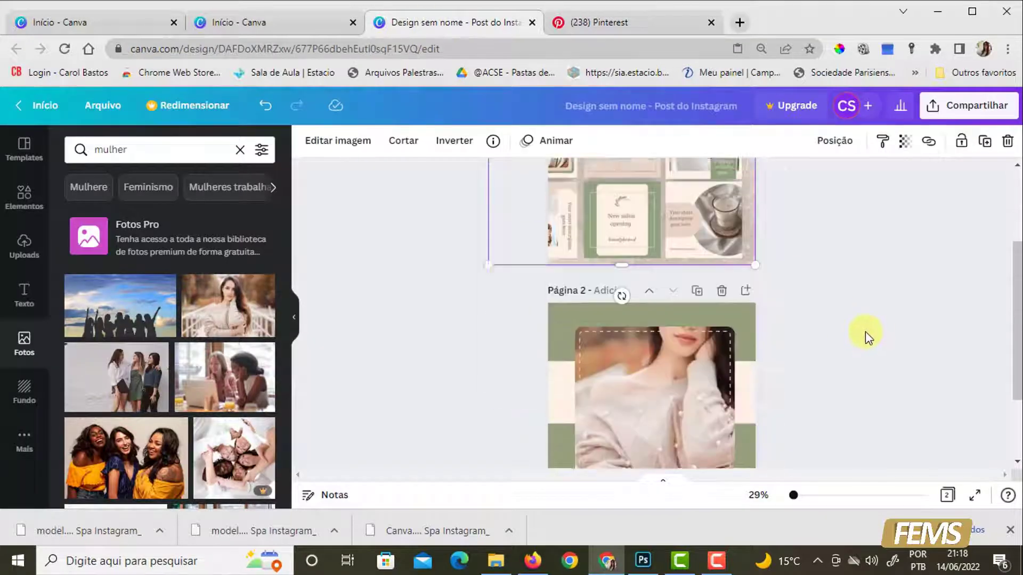
left_click(24, 292)
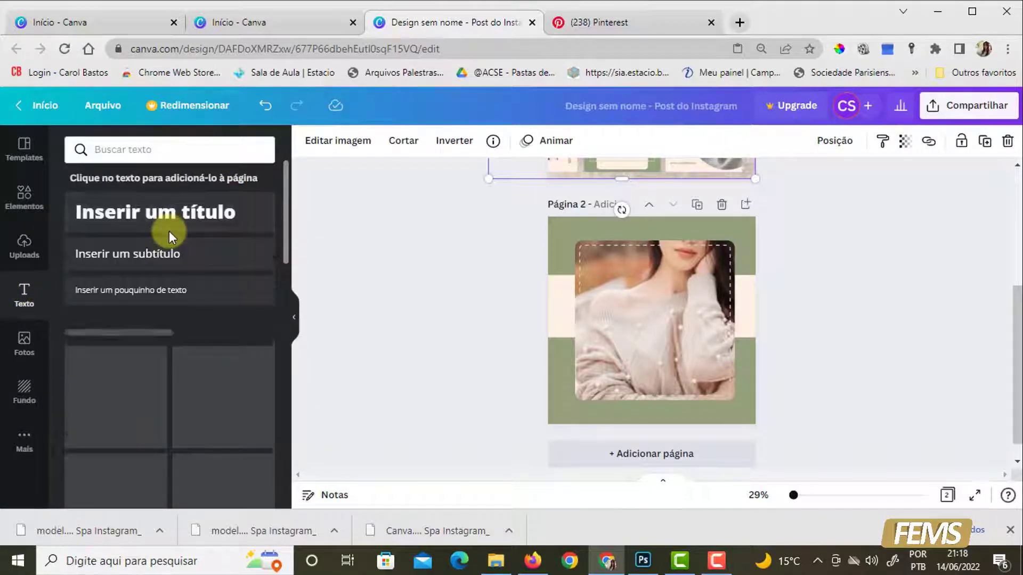
left_click(205, 264)
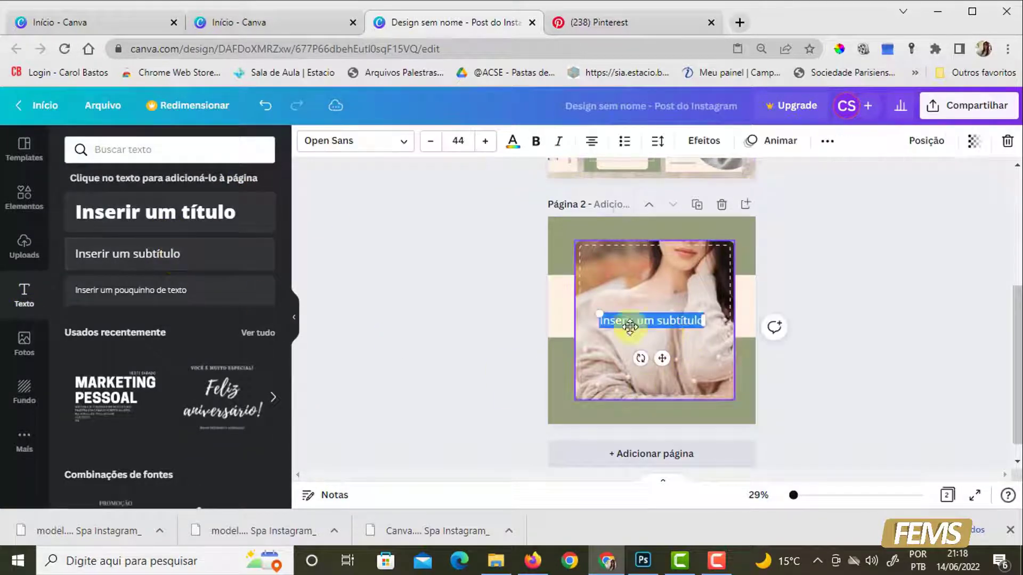
- Replace the subtitle text on page 2 with "Bom dia" and apply the Virtual font to it
left_click(404, 142)
left_click(197, 150)
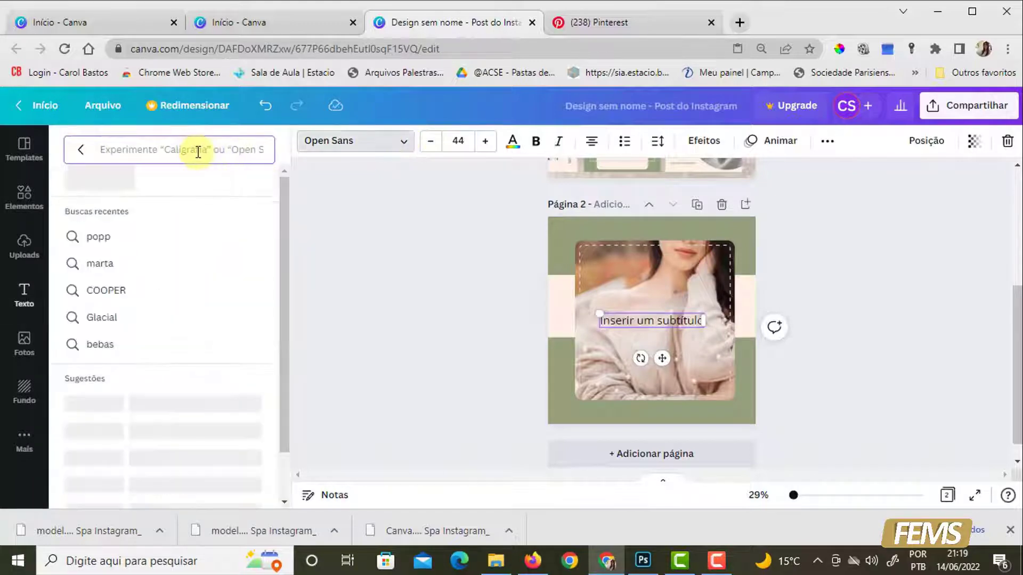
type("virtual")
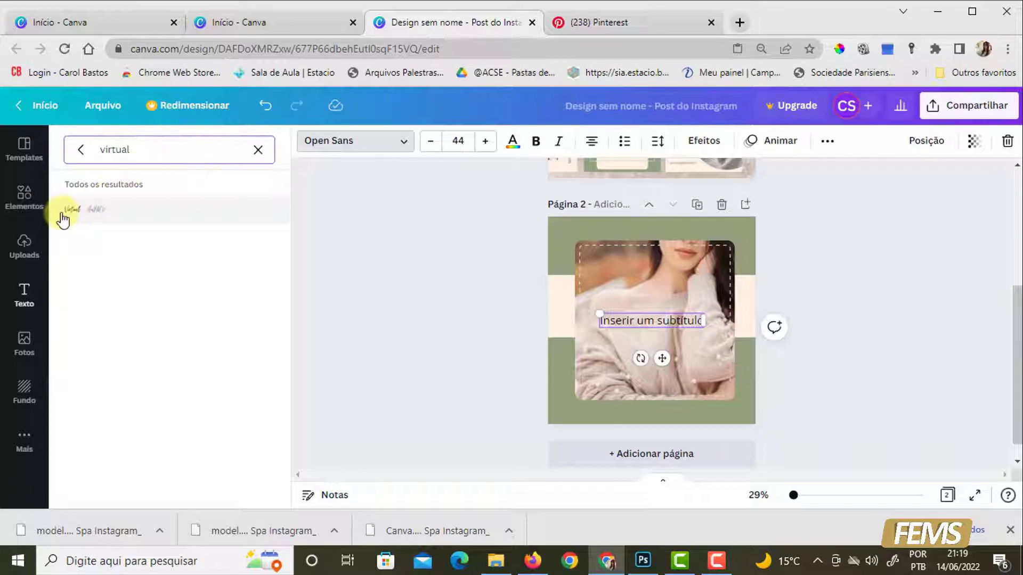
double_click(676, 318)
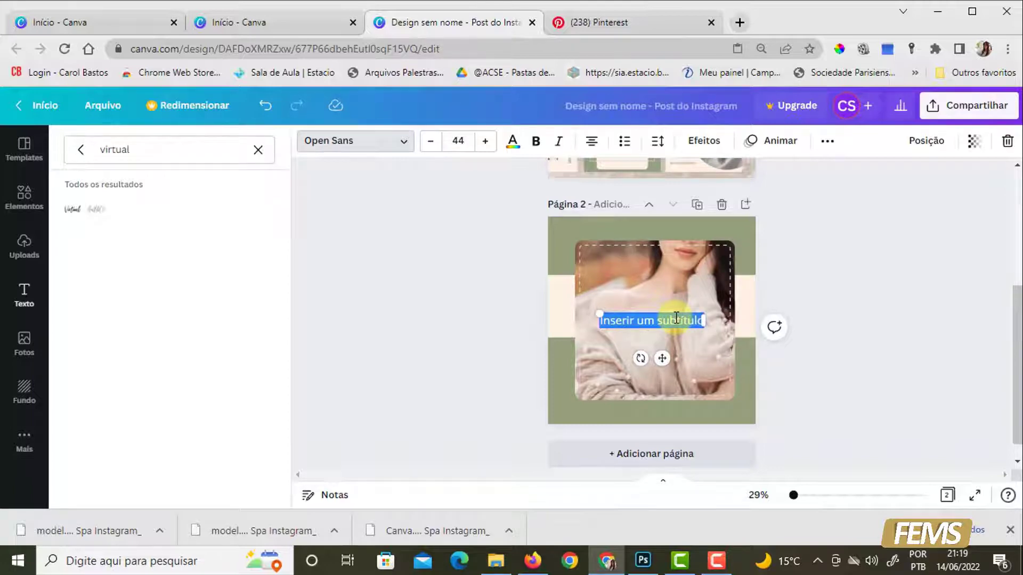
type("Bom dia")
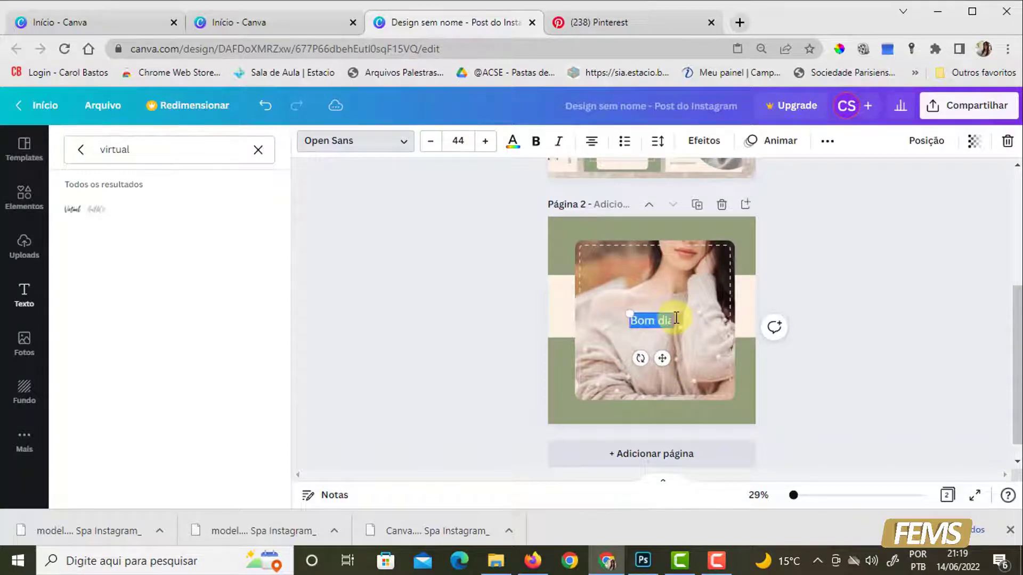
left_click(73, 219)
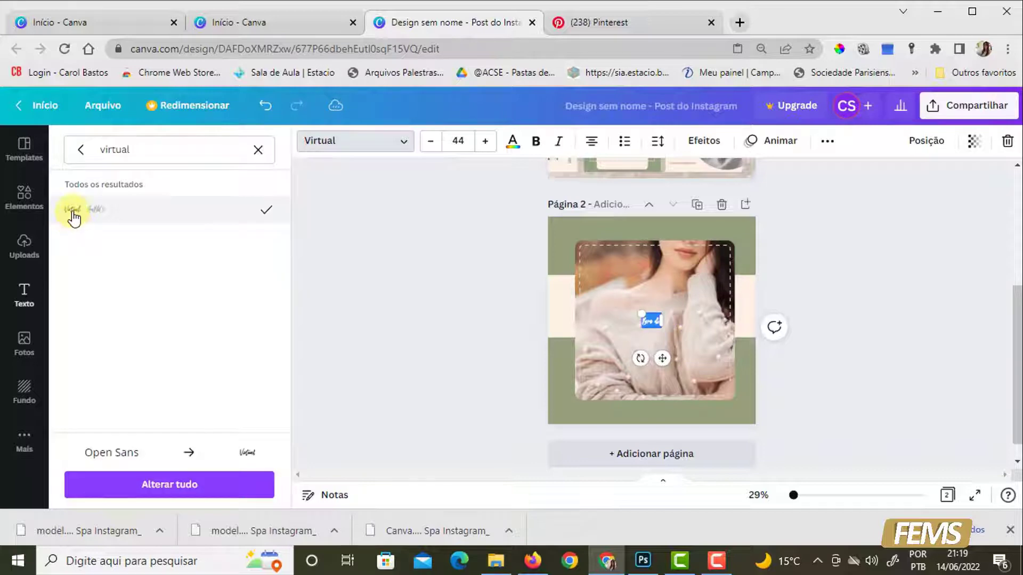
- Enlarge "Bom dia" to font size 249, tilt it upward to the right, and place it over the photo's lower-right corner
left_click_drag(641, 311, 552, 249)
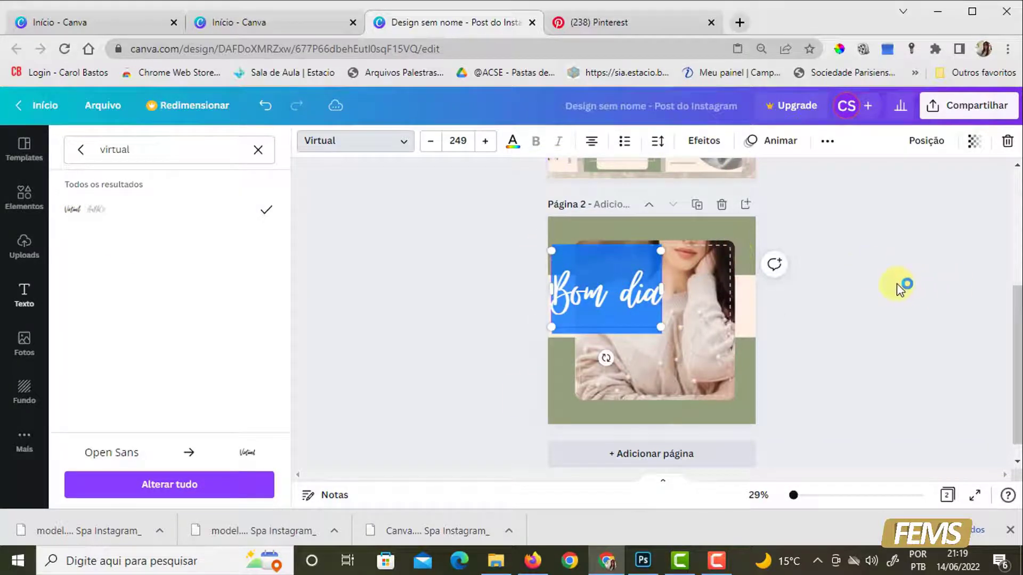
left_click(902, 285)
left_click(619, 301)
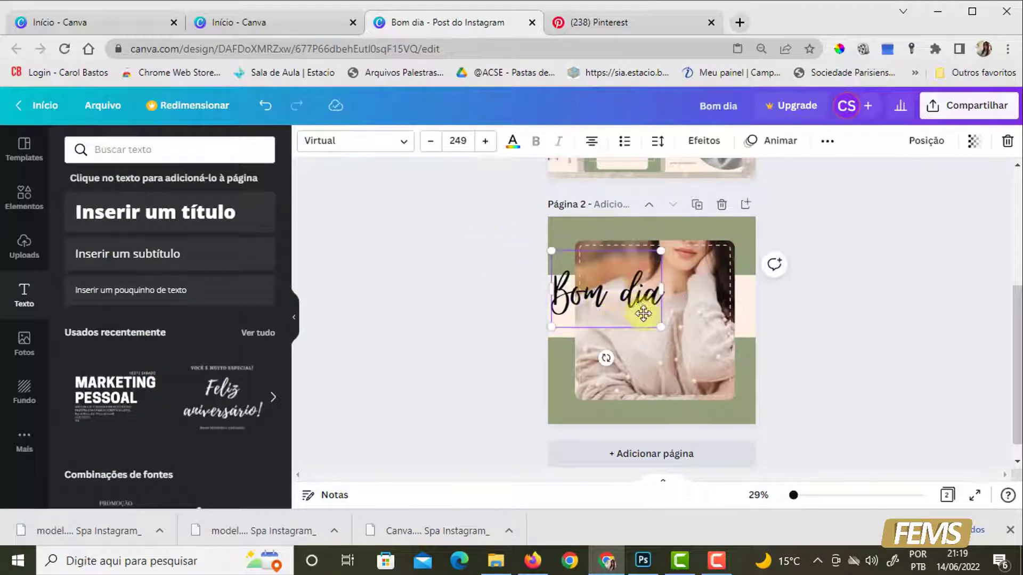
left_click_drag(618, 300, 663, 338)
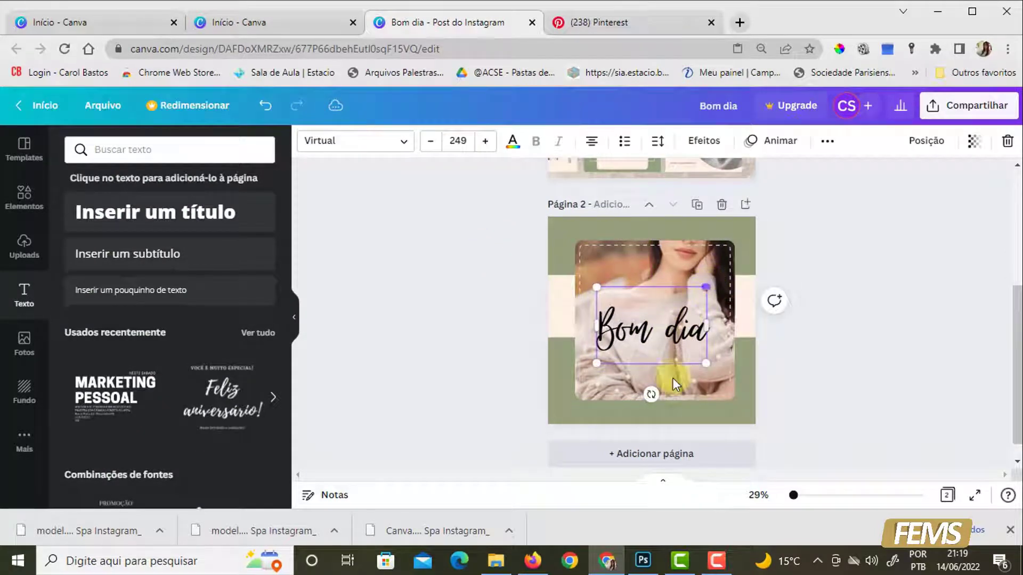
left_click_drag(648, 394, 681, 388)
left_click_drag(673, 322, 710, 369)
left_click(801, 344)
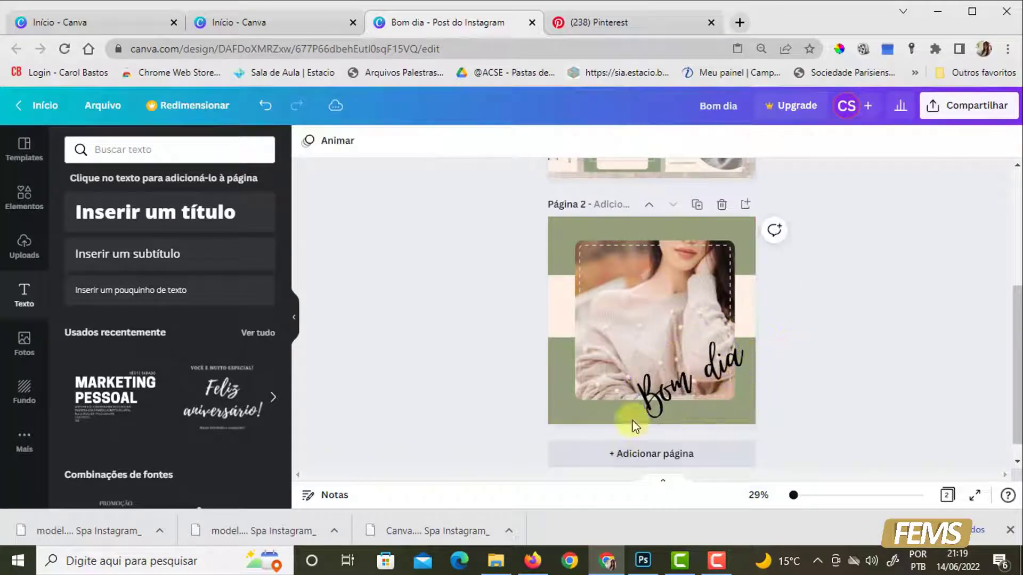
- Switch to Pinterest and browse the font pins related to the open handwritten-fonts pin
left_click(637, 14)
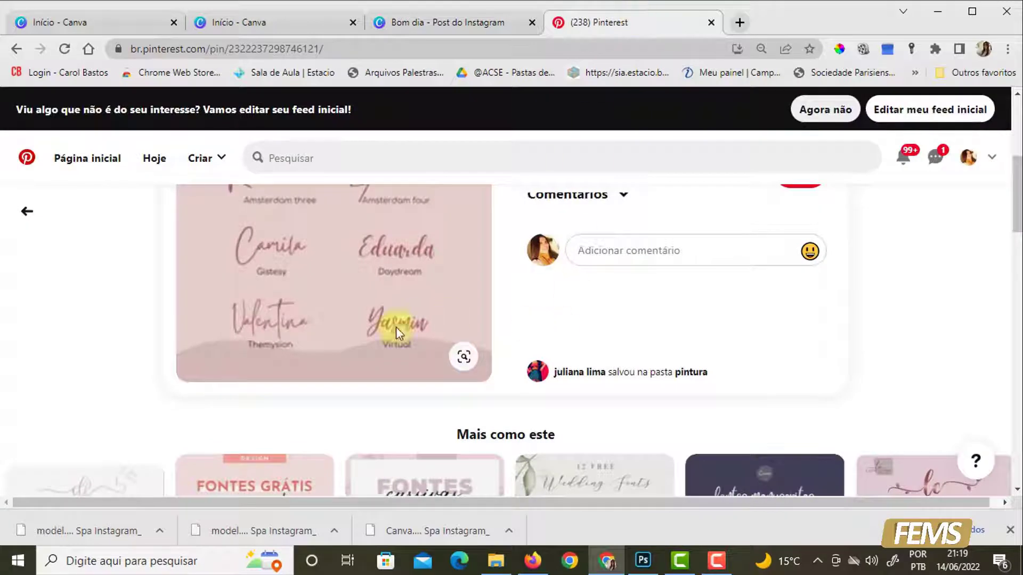
scroll(599, 322, "down", 4)
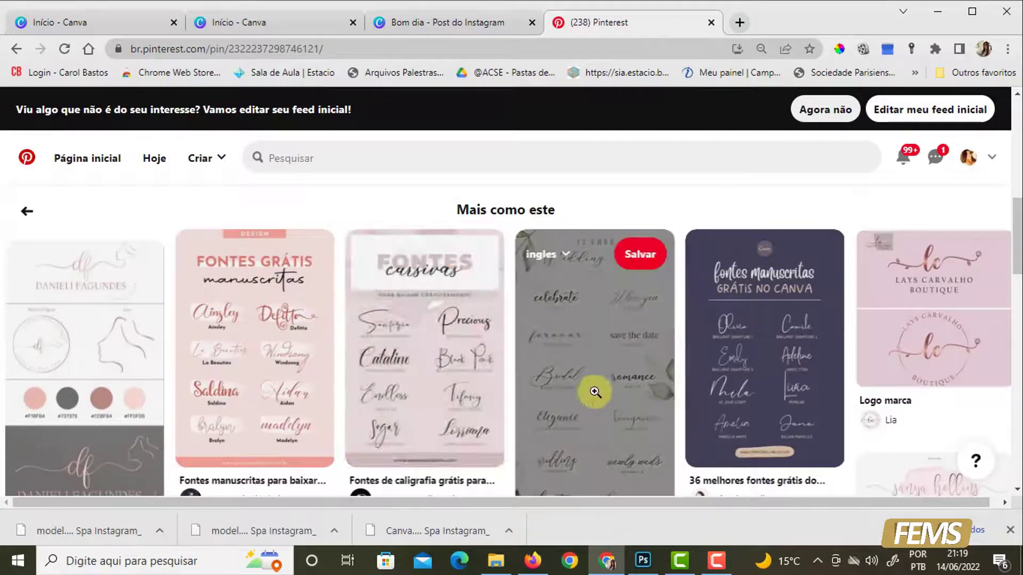
scroll(684, 392, "down", 2)
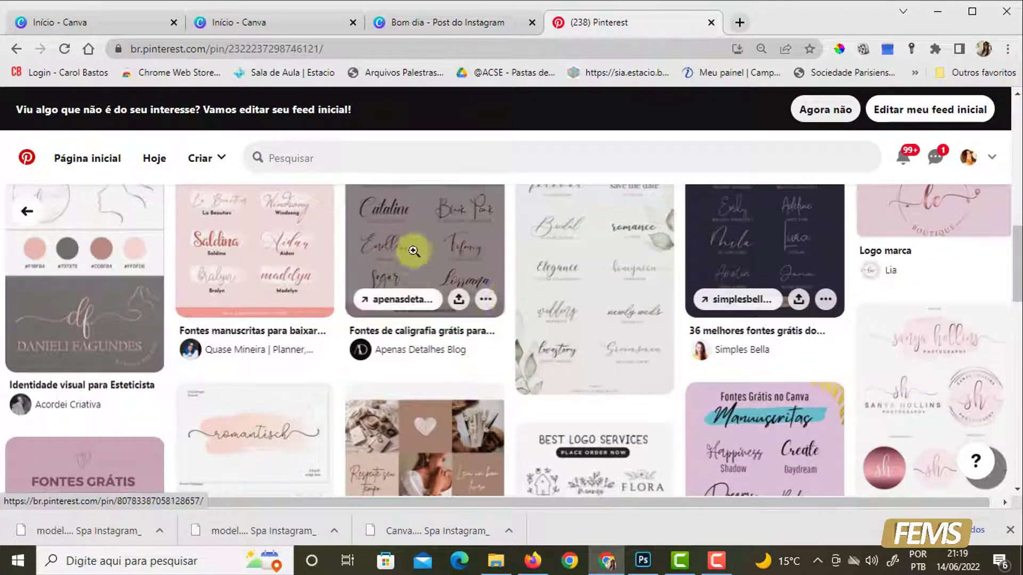
- Return to the Canva design, open the font list for "Bom dia", clear the "virtual" search and look through the suggested searches
left_click(446, 26)
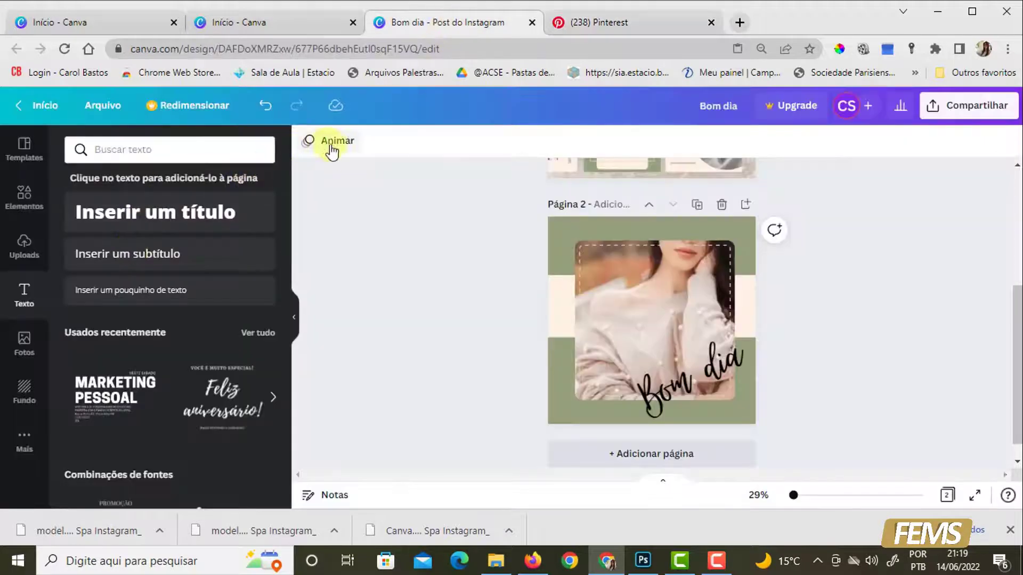
left_click(696, 376)
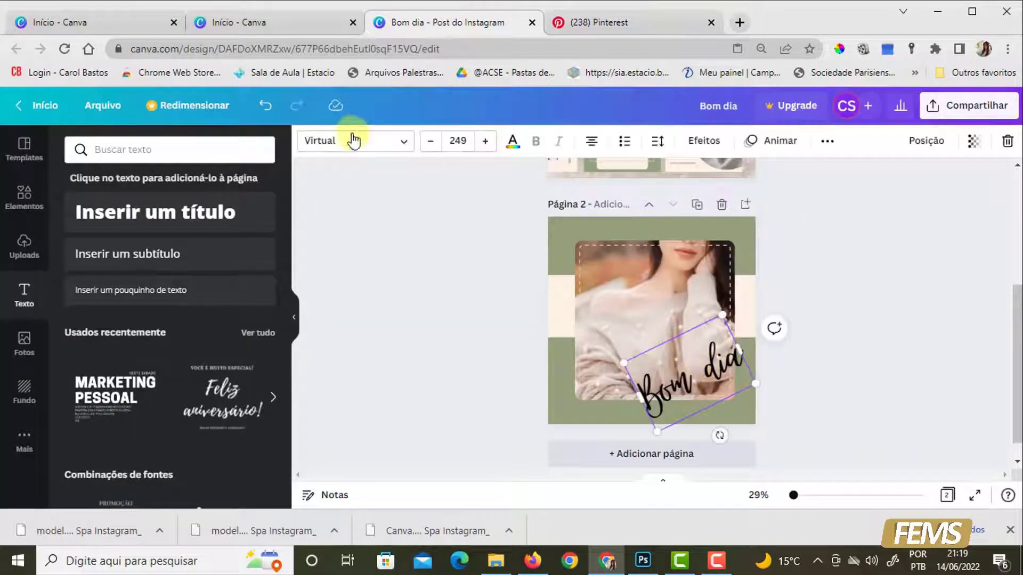
left_click(404, 141)
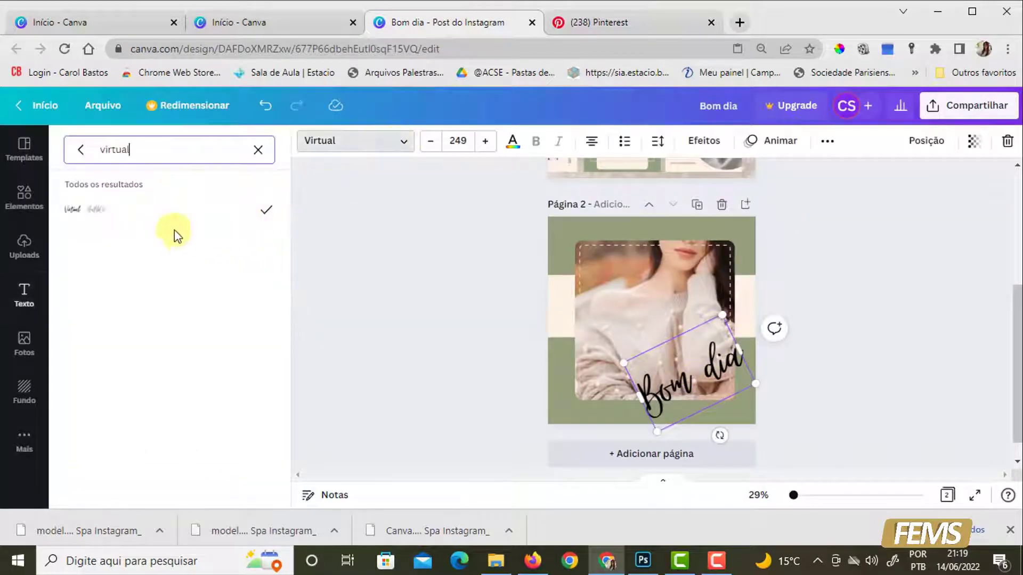
left_click(260, 153)
scroll(222, 308, "down", 1)
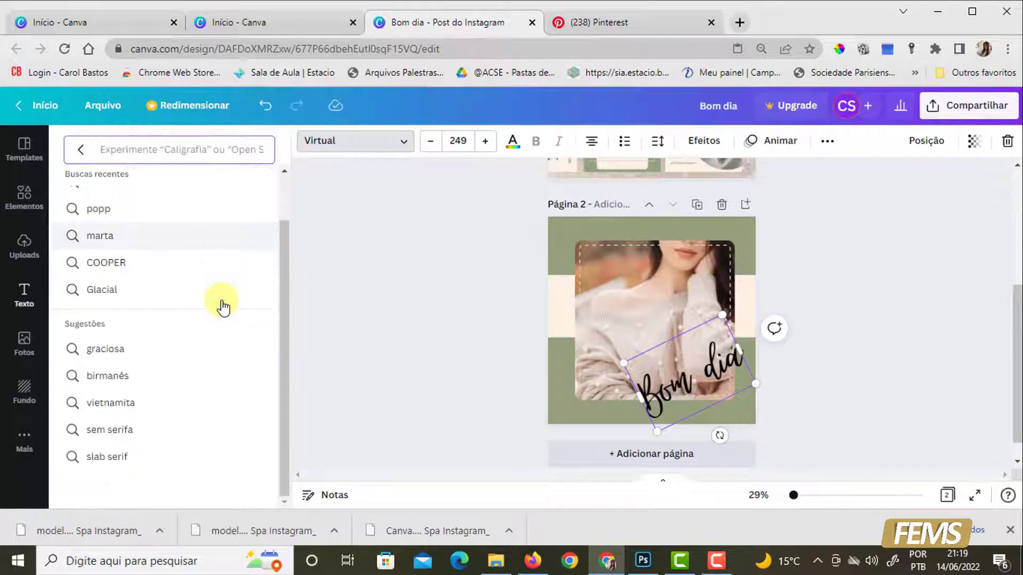
scroll(141, 319, "up", 2)
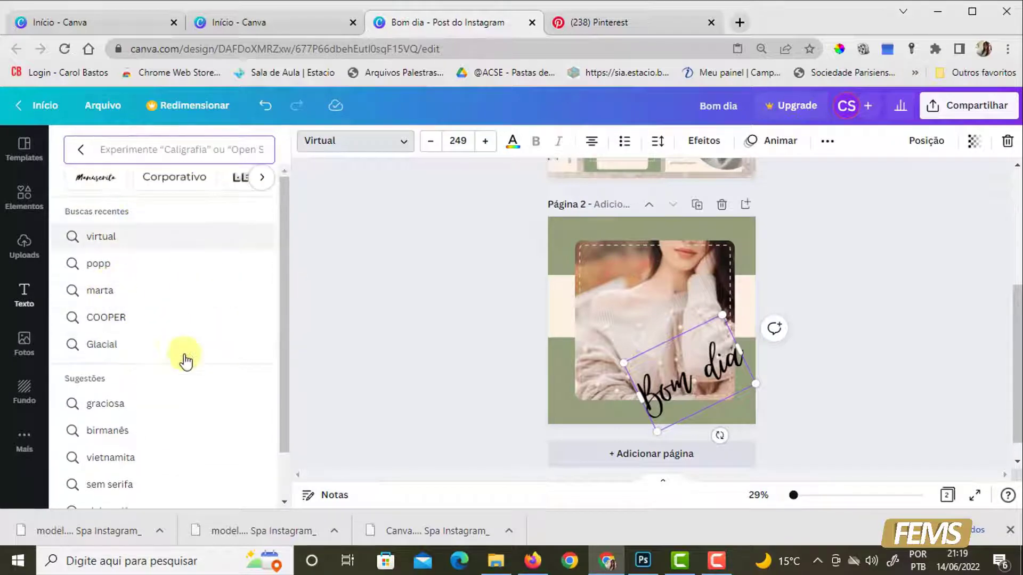
- Switch to Pinterest and compare the free handwritten and cursive font pins under "Mais como este"
left_click(622, 31)
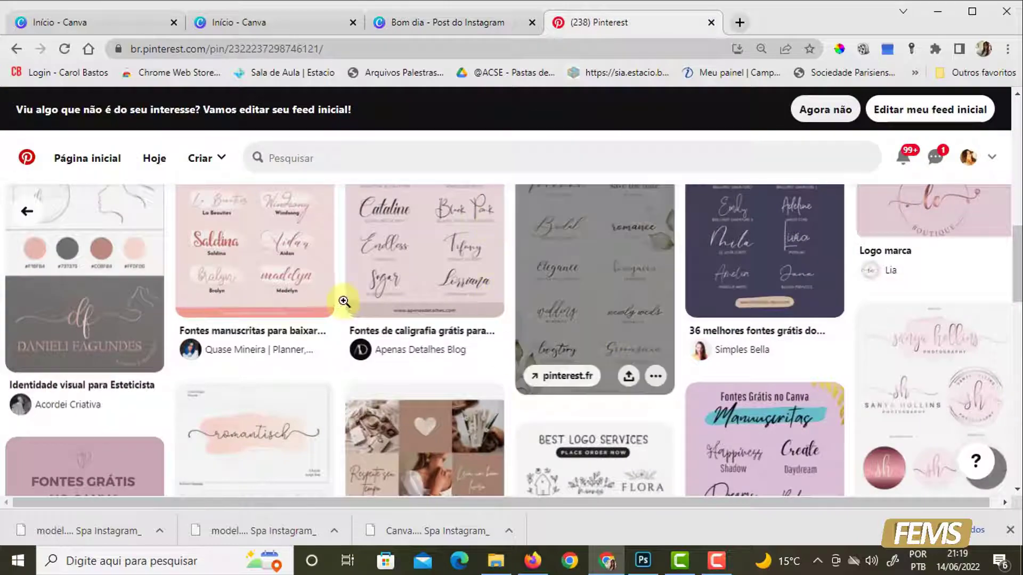
scroll(464, 290, "up", 3)
scroll(532, 372, "down", 1)
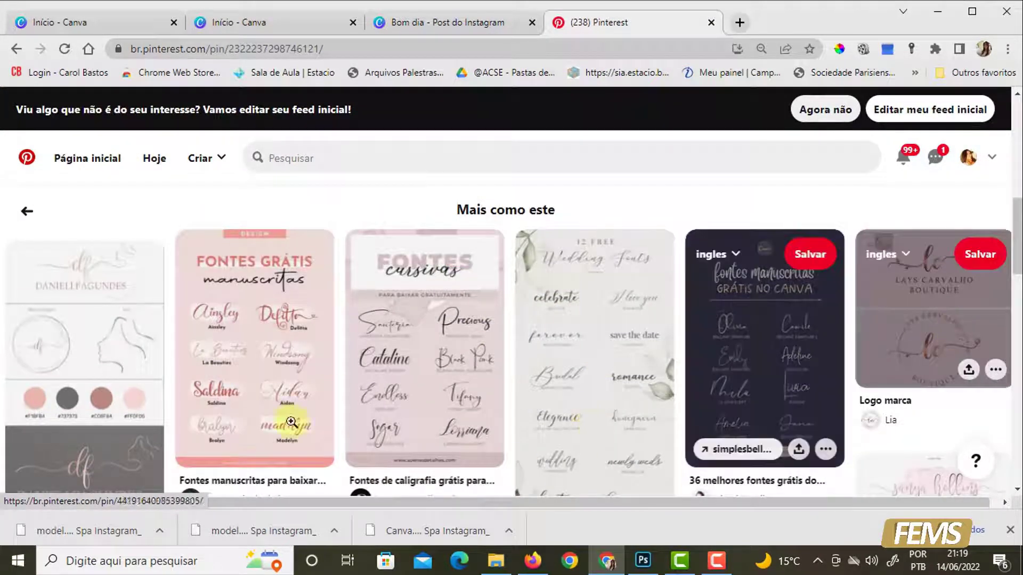
- Switch back to Canva and examine the fonts in the Manuscrita and Corporativo categories, then return to the full font list
left_click(426, 29)
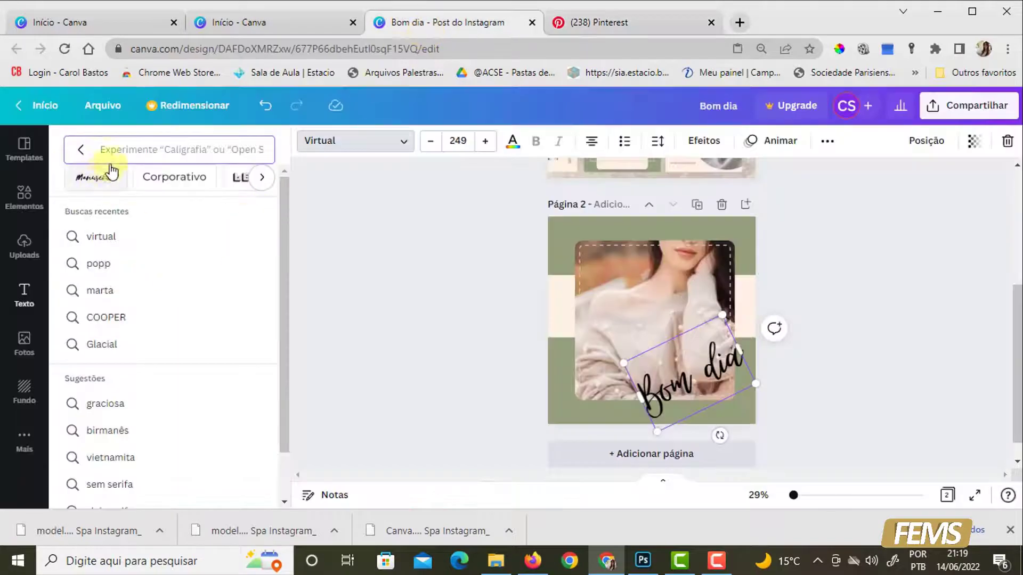
left_click(402, 141)
left_click(402, 141)
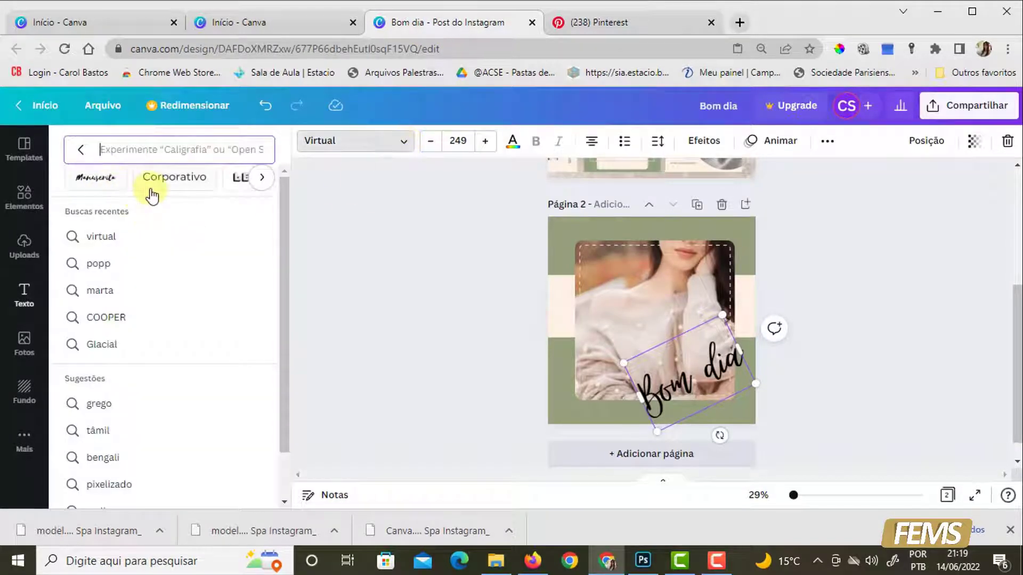
left_click(96, 182)
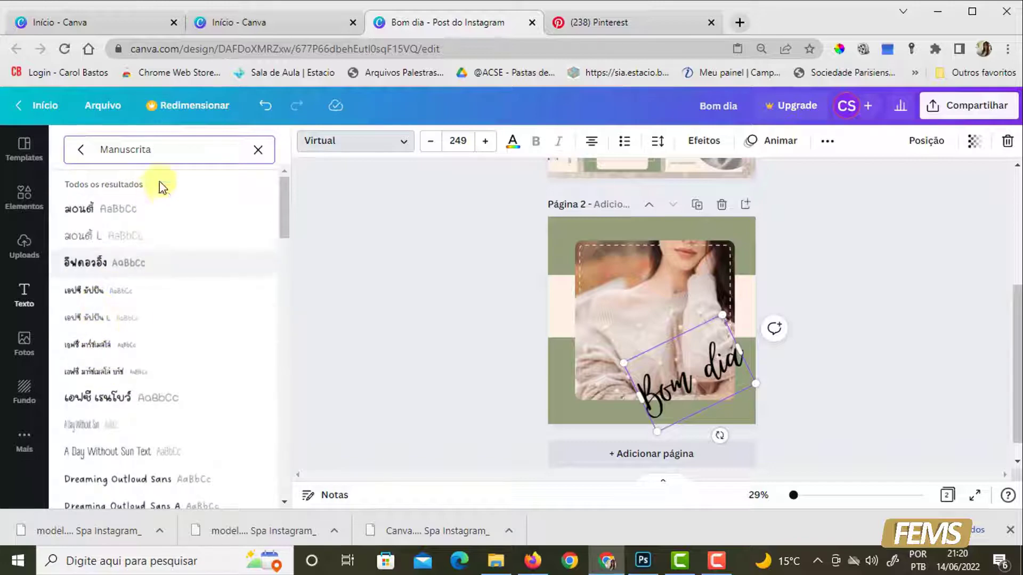
left_click(258, 150)
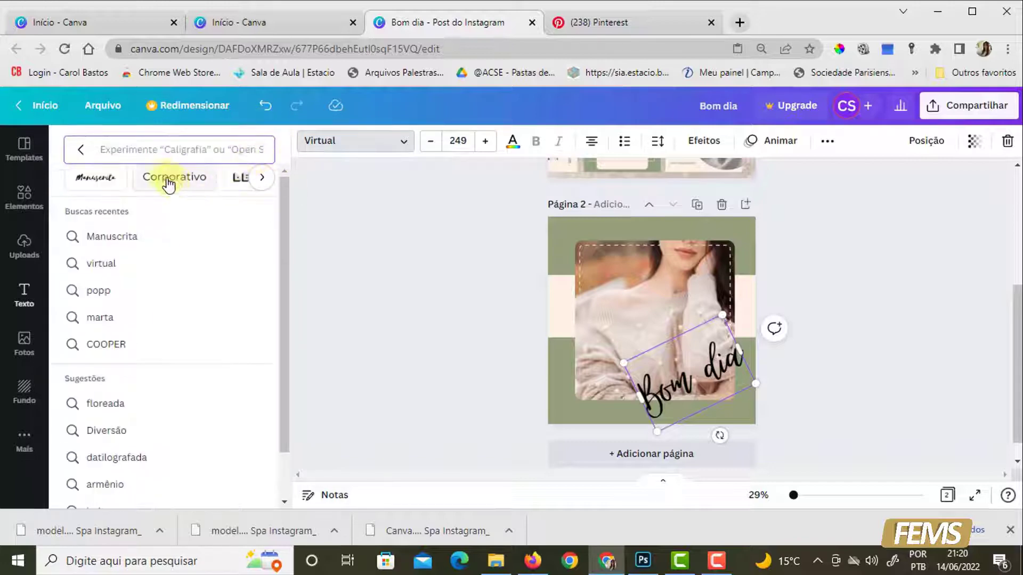
left_click(168, 184)
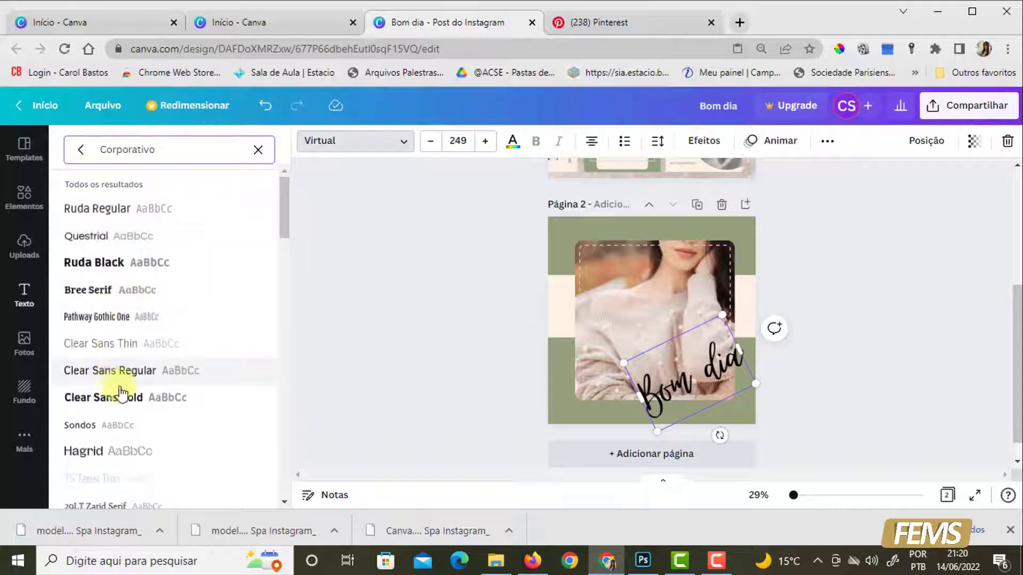
left_click(78, 160)
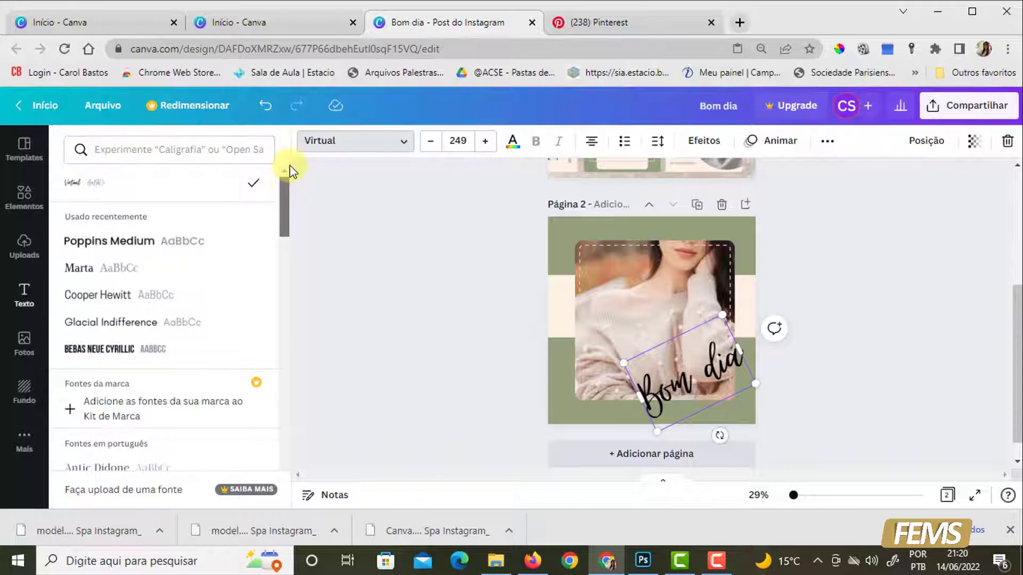
- Search Pinterest for "combinações de fonte para o CANVA" and examine the font pairings in the pin "Combinações de Fontes Canva!"
left_click(647, 24)
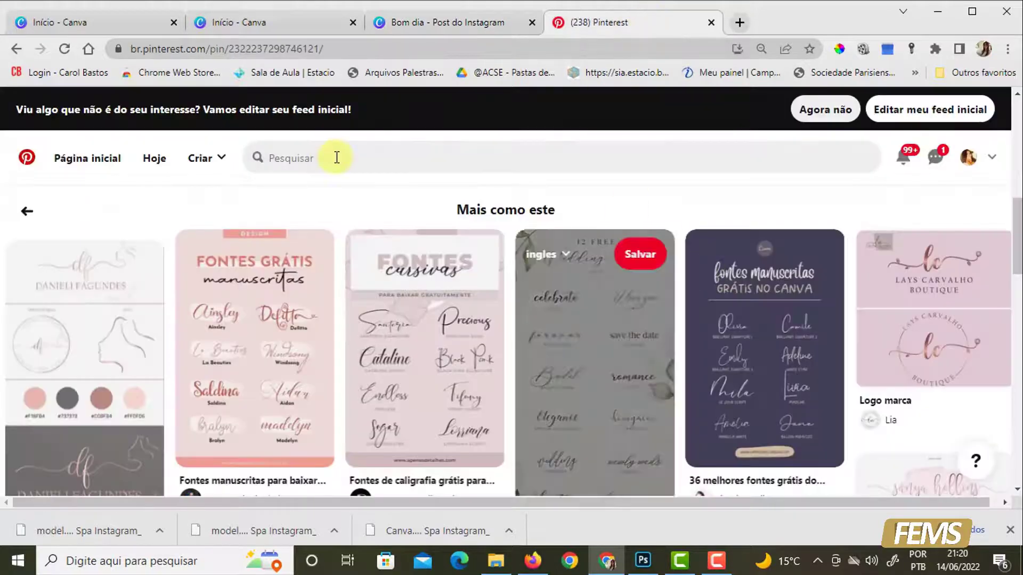
left_click(337, 158)
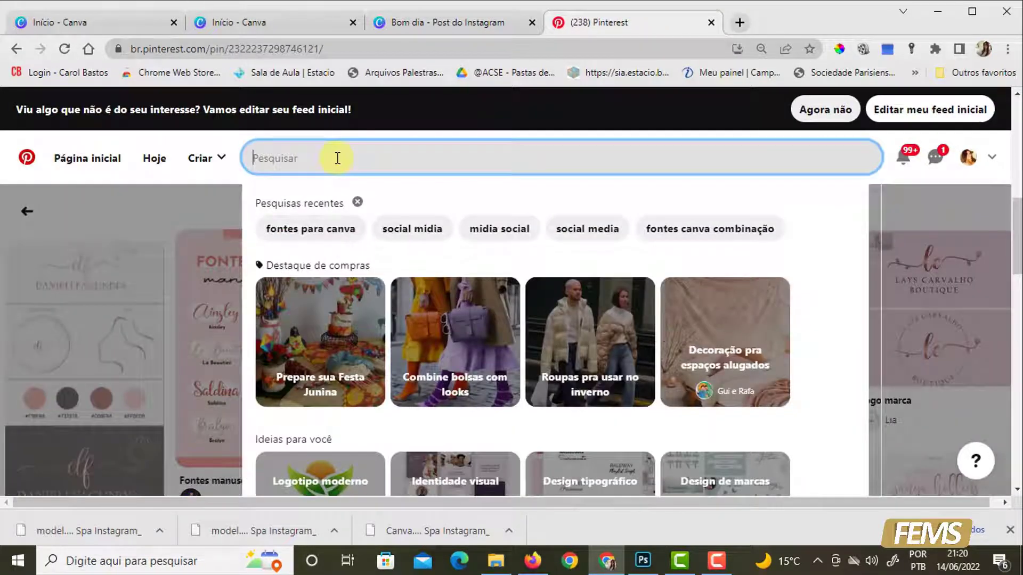
type("combinações de fonte para o CANVA")
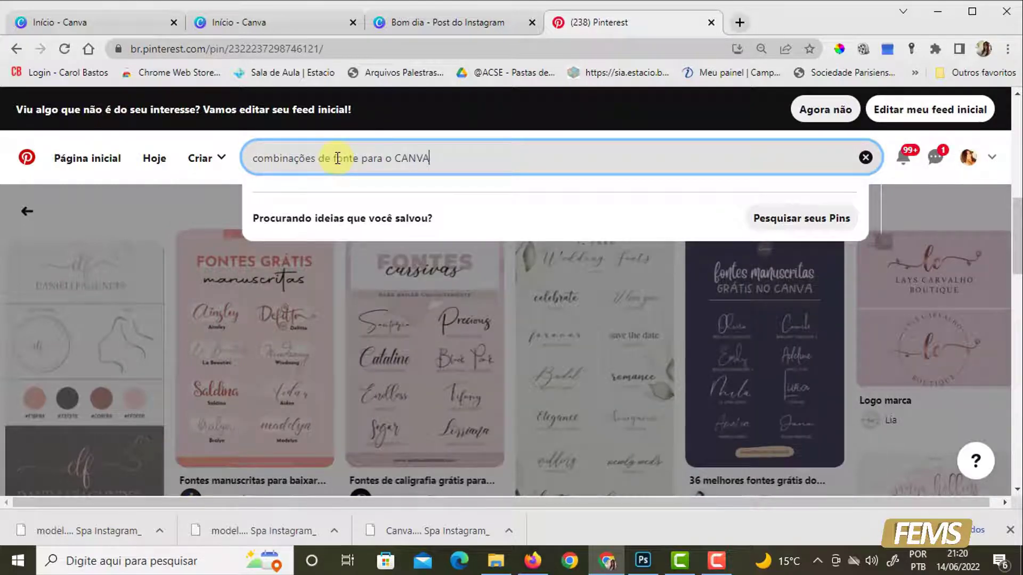
key("Return")
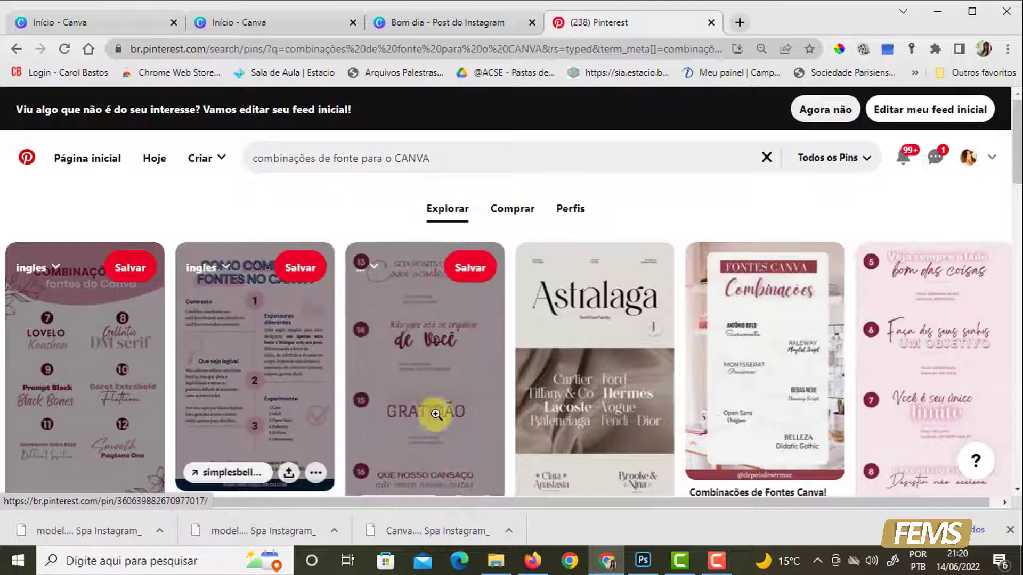
left_click(753, 314)
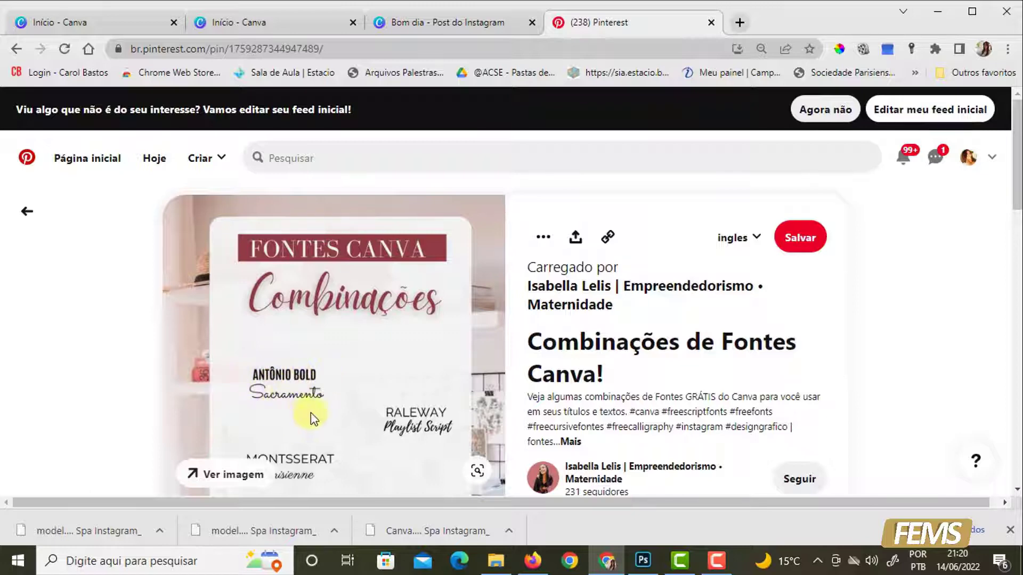
scroll(308, 426, "down", 3)
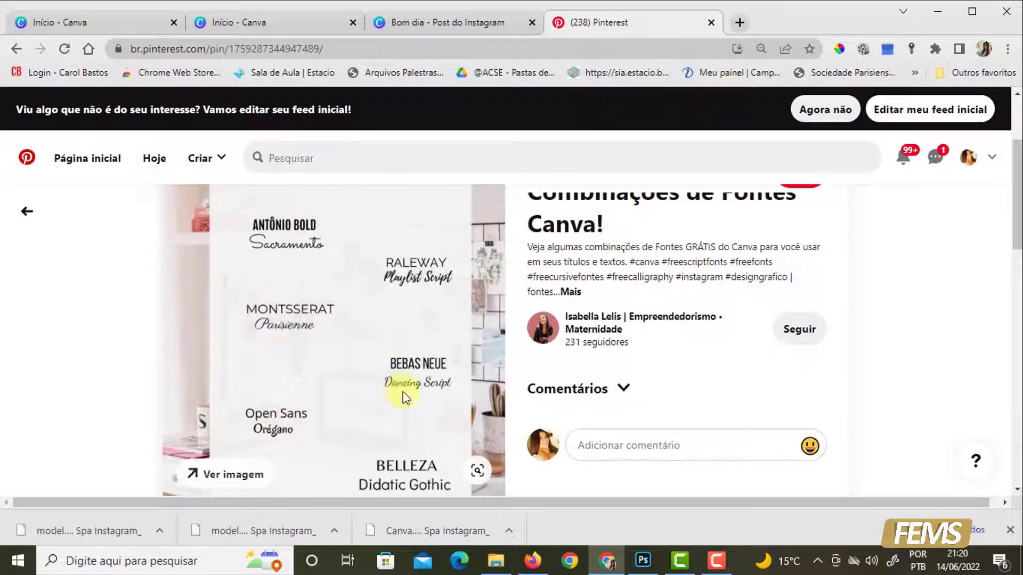
scroll(432, 424, "down", 3)
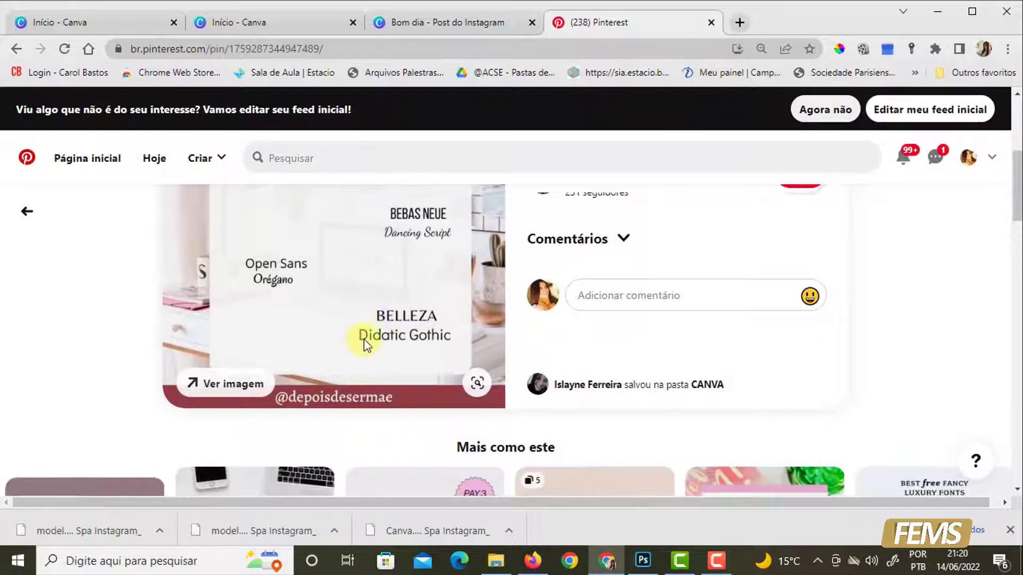
- Browse the related pins below the font pairings pin for more Canva font combinations
scroll(730, 371, "down", 4)
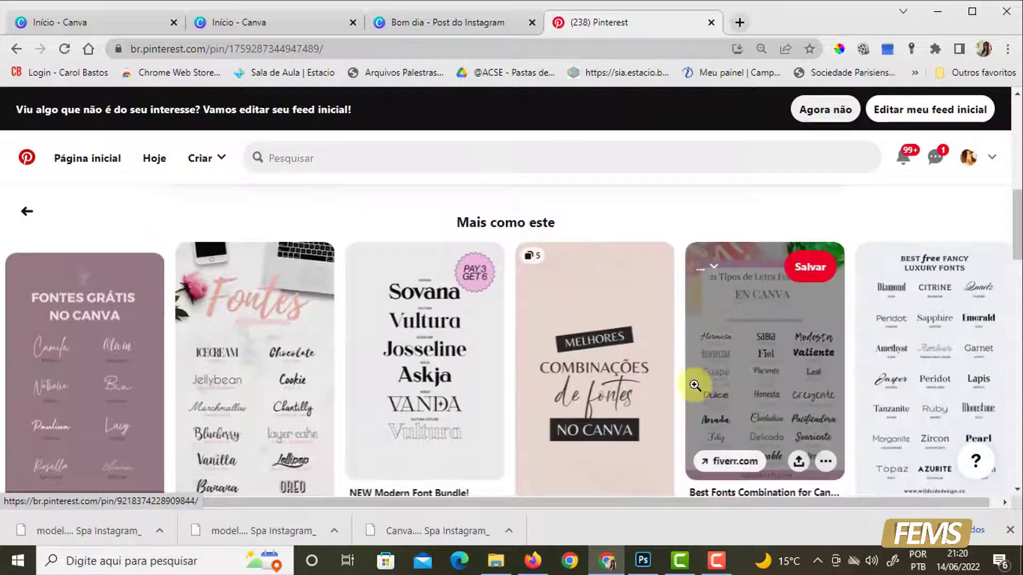
scroll(696, 388, "down", 3)
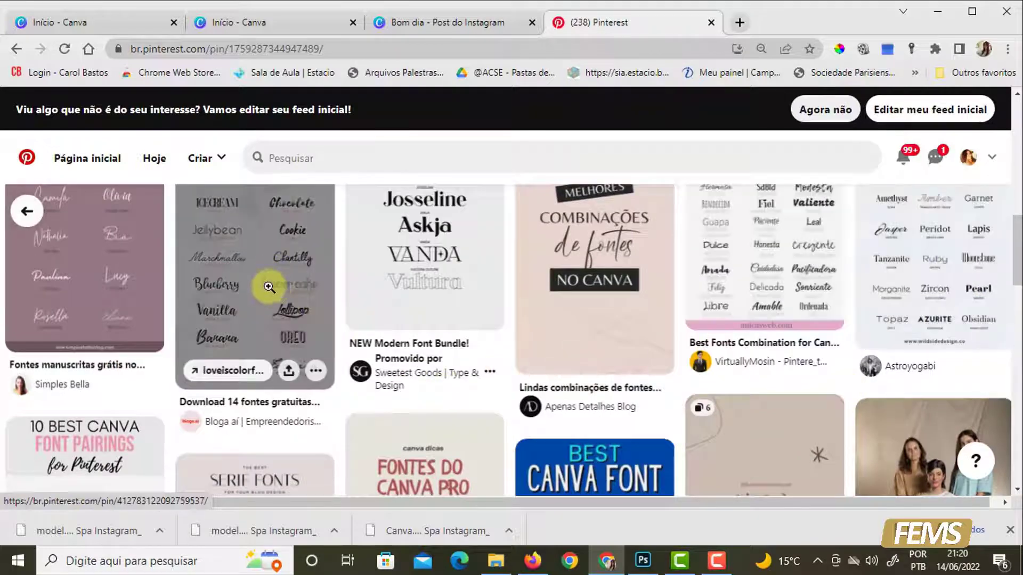
scroll(181, 369, "down", 4)
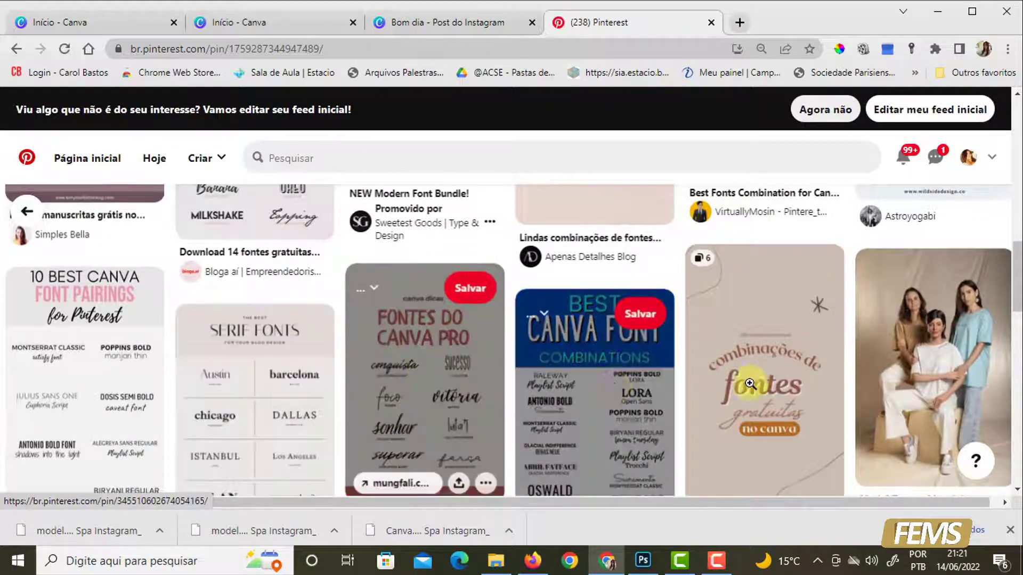
- Switch from Pinterest back to the Bom dia design in Canva and delete page 1 with the reference template
scroll(599, 386, "down", 4)
scroll(598, 373, "down", 3)
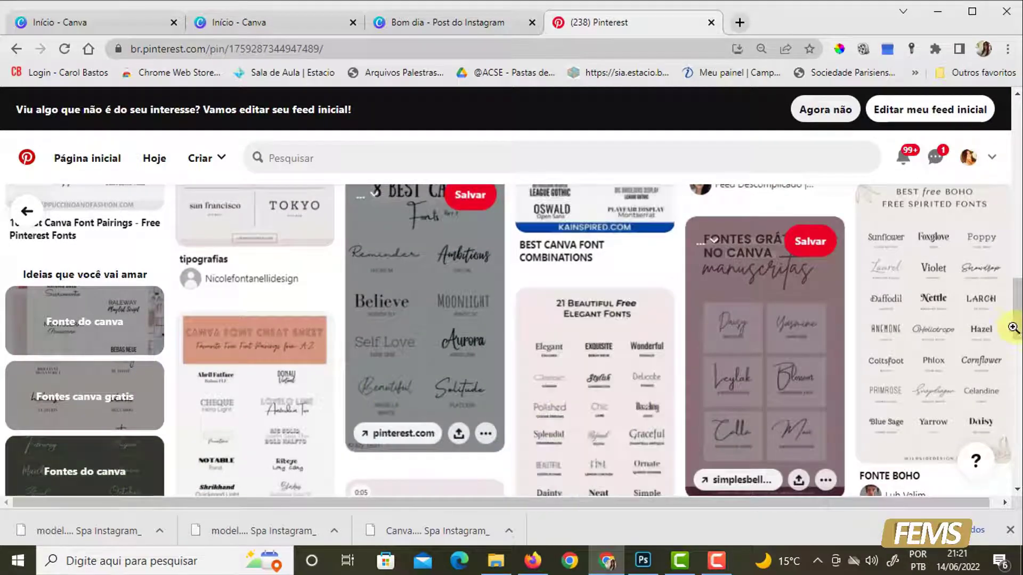
left_click(447, 22)
left_click(401, 301)
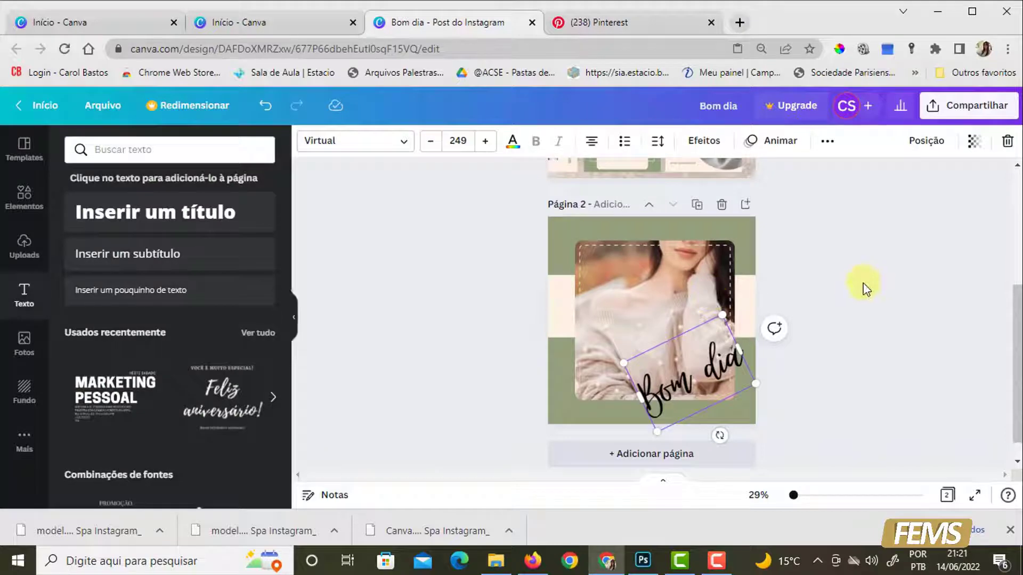
scroll(856, 285, "up", 5)
left_click(722, 186)
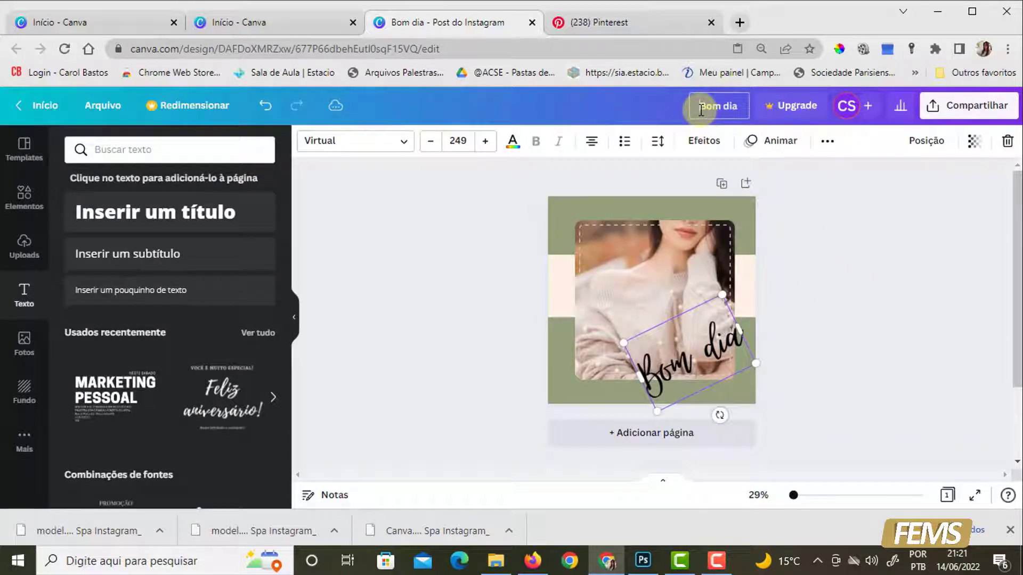
- Rename the design as "Modelo de Mensagem", close it and go to the Canva home page
left_click_drag(696, 106, 748, 106)
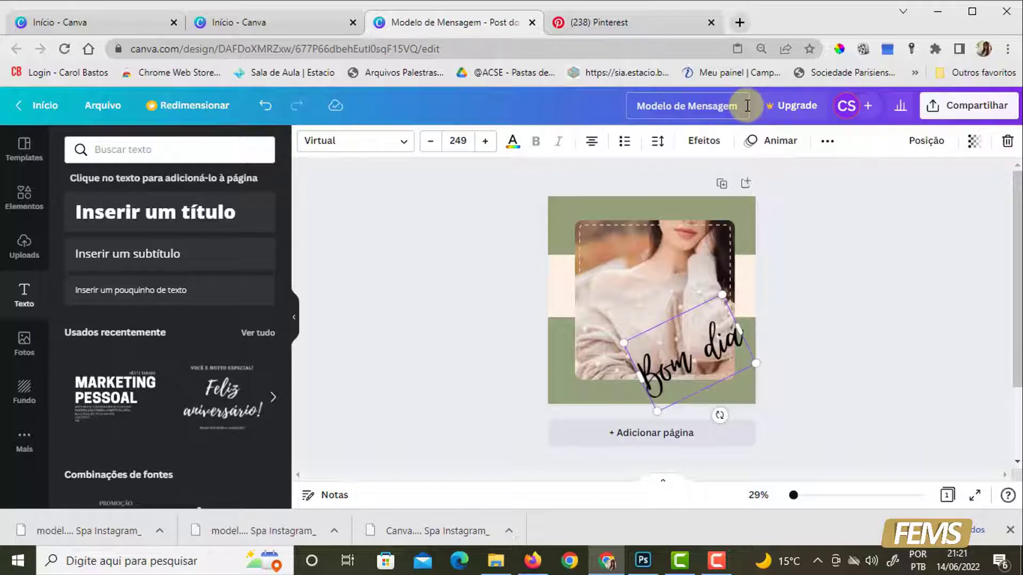
left_click(531, 23)
left_click(322, 22)
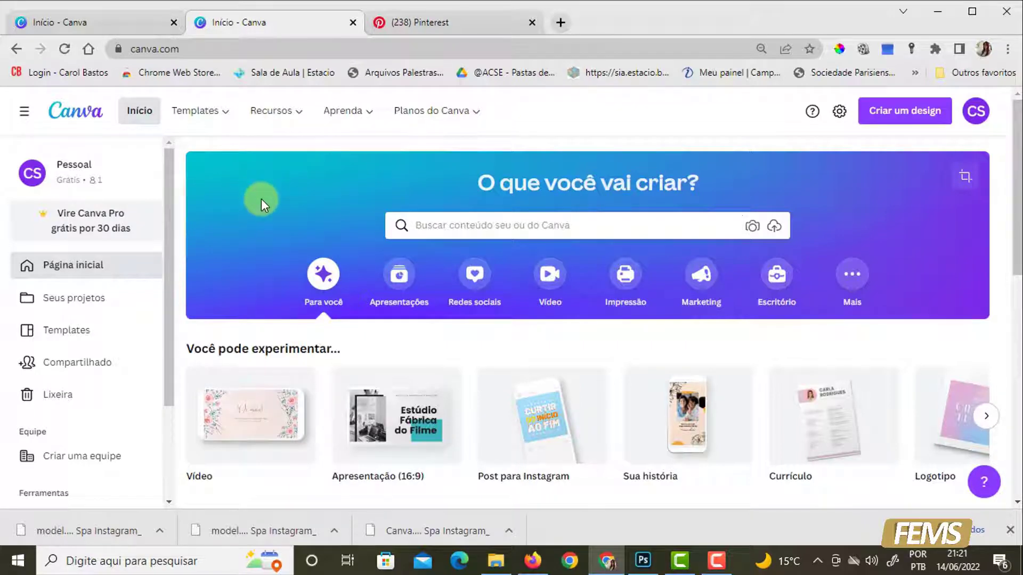
- Look through the recent designs on the home page and reload the page to refresh the list
scroll(261, 199, "down", 2)
scroll(288, 363, "down", 1)
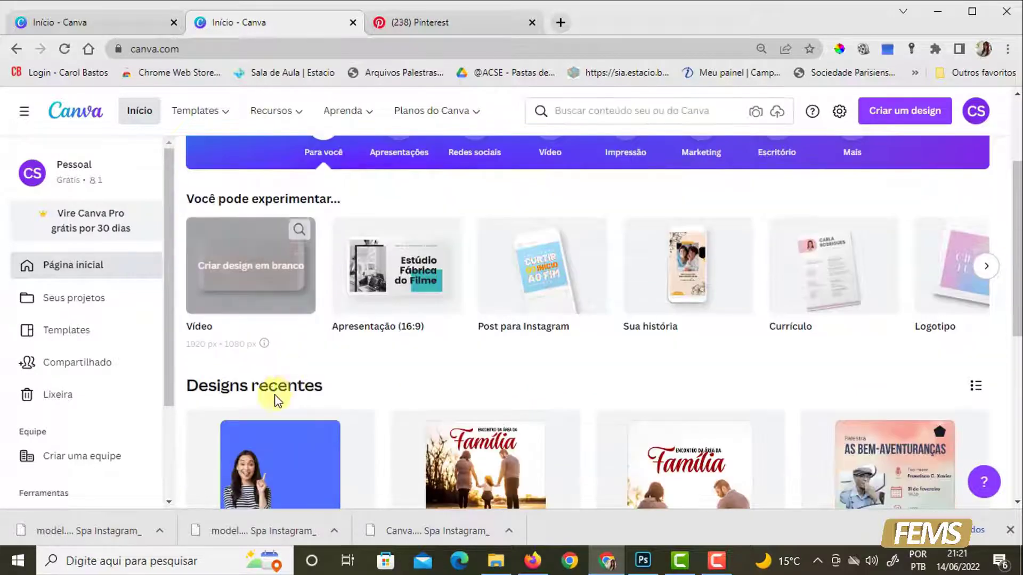
scroll(416, 378, "down", 3)
scroll(416, 378, "down", 1)
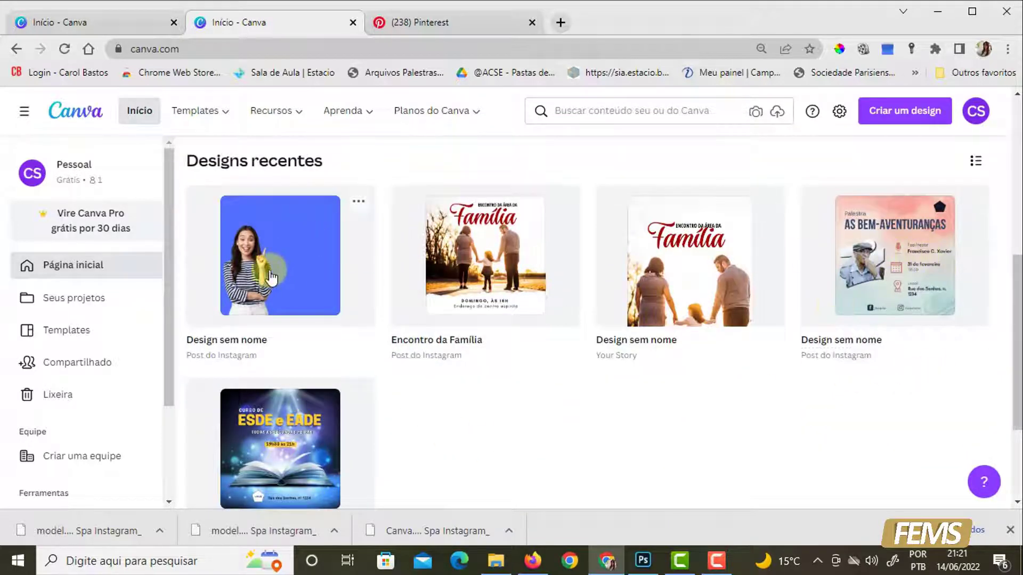
scroll(706, 413, "down", 3)
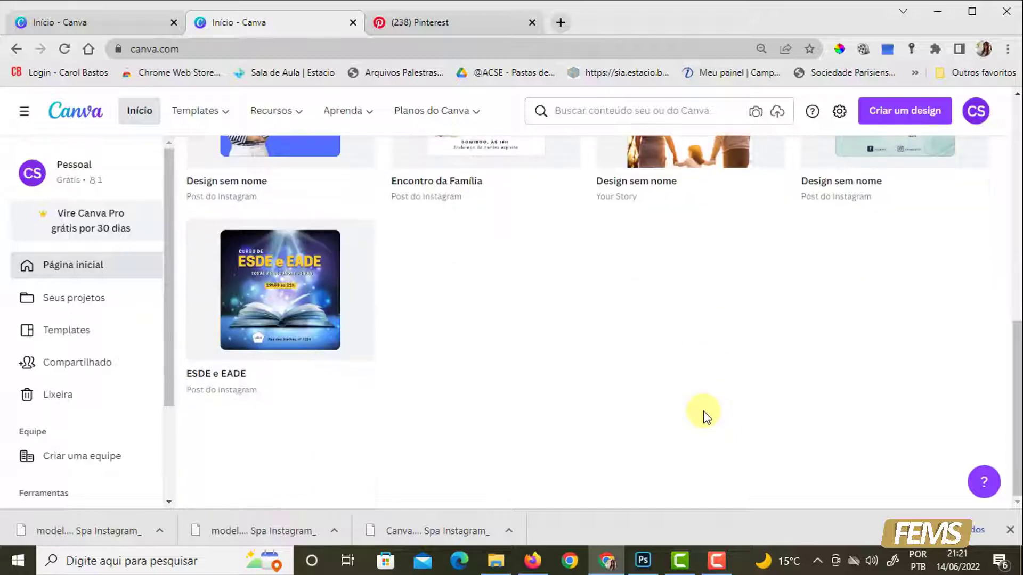
scroll(373, 415, "up", 4)
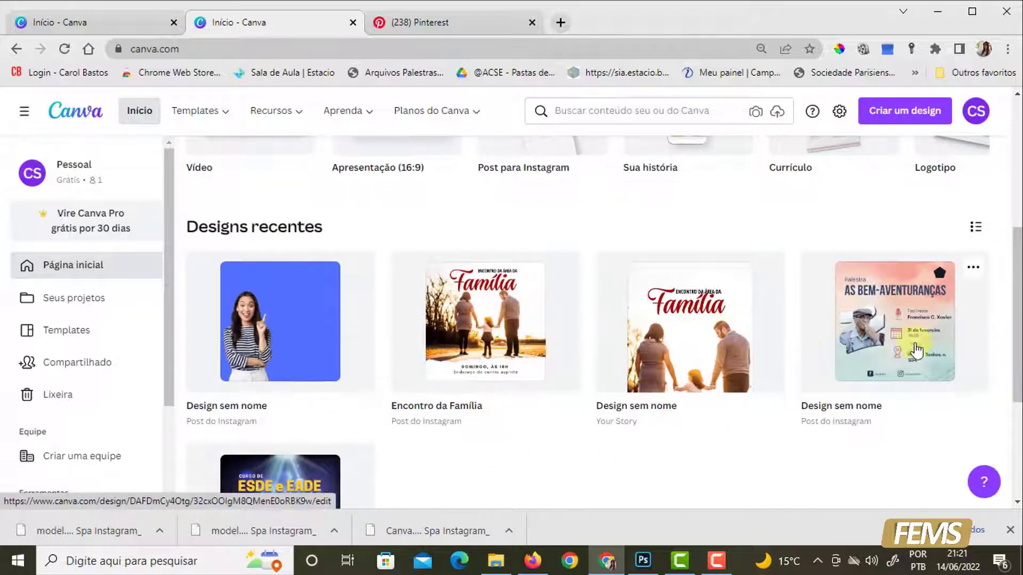
scroll(597, 464, "down", 2)
scroll(267, 421, "up", 1)
scroll(256, 419, "up", 2)
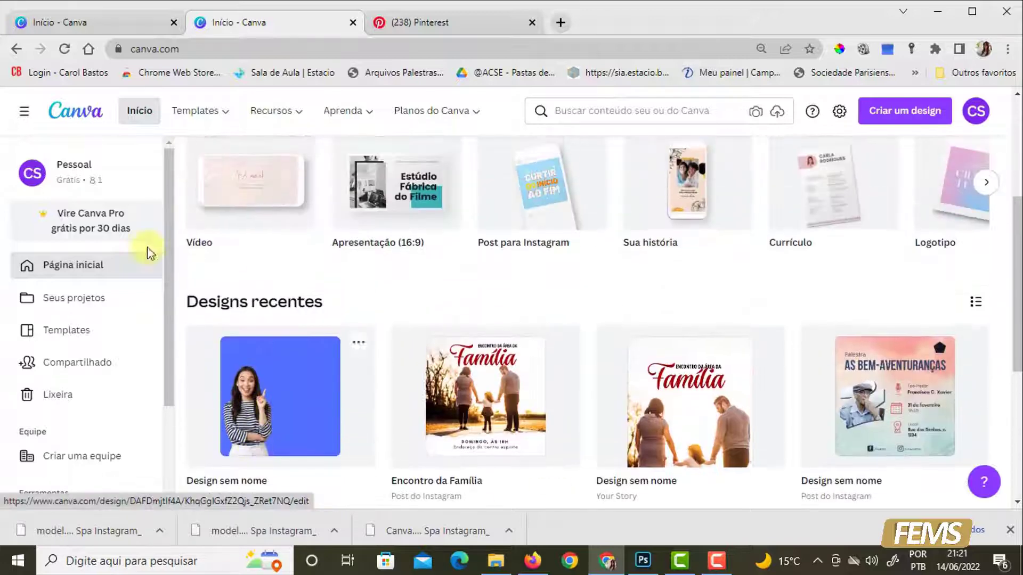
left_click(64, 47)
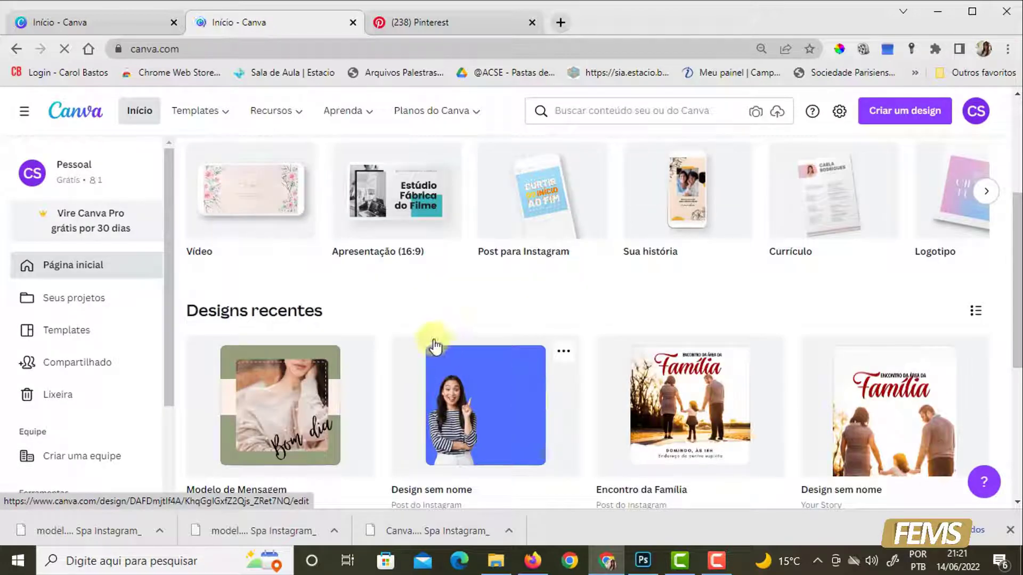
scroll(484, 403, "down", 3)
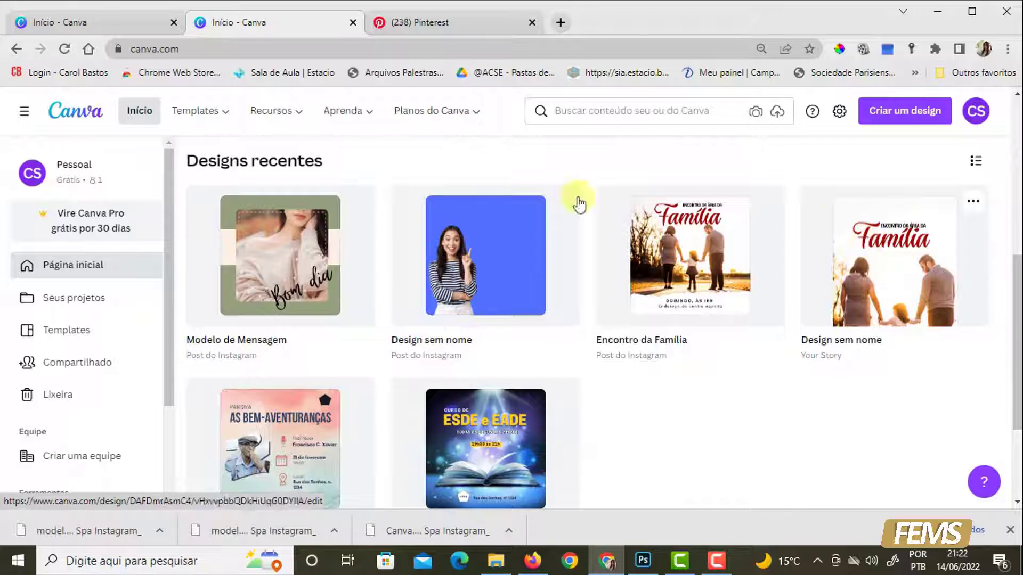
- Rename the unnamed design with the woman on a blue background as "Remoção do Fundo da img"
left_click(200, 339)
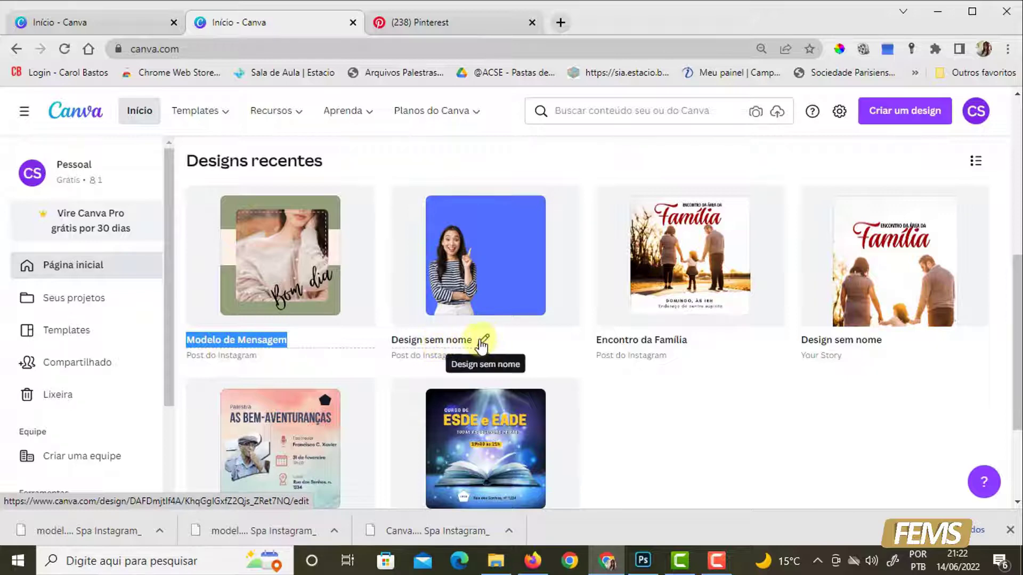
left_click(483, 343)
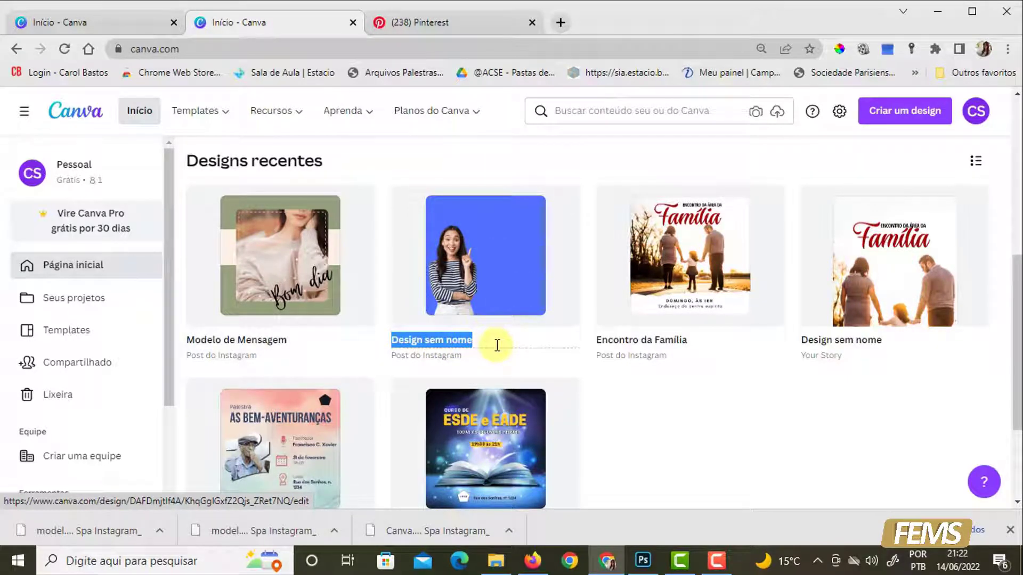
type("Remoção do")
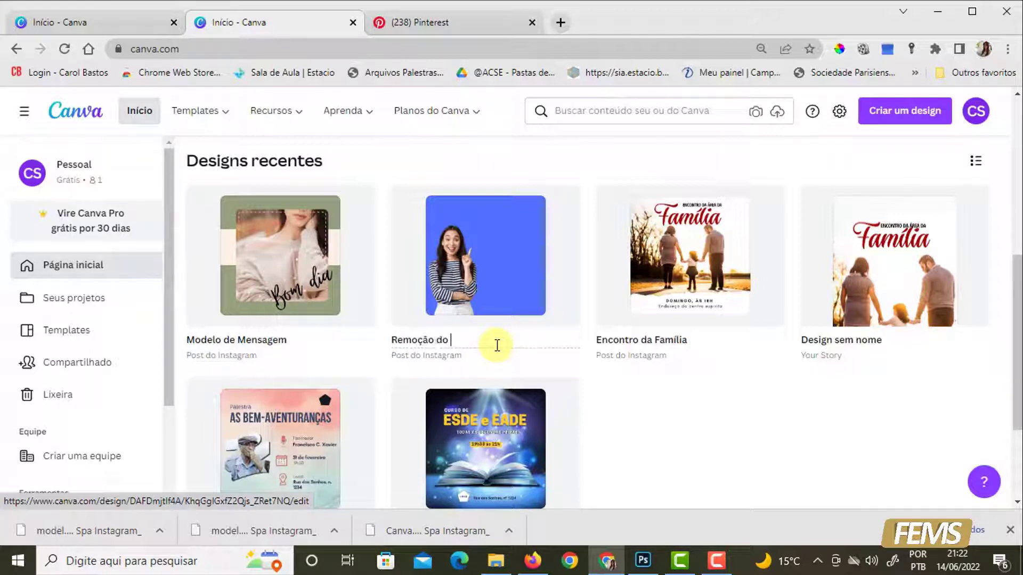
type(" Fundo da img")
key("Return")
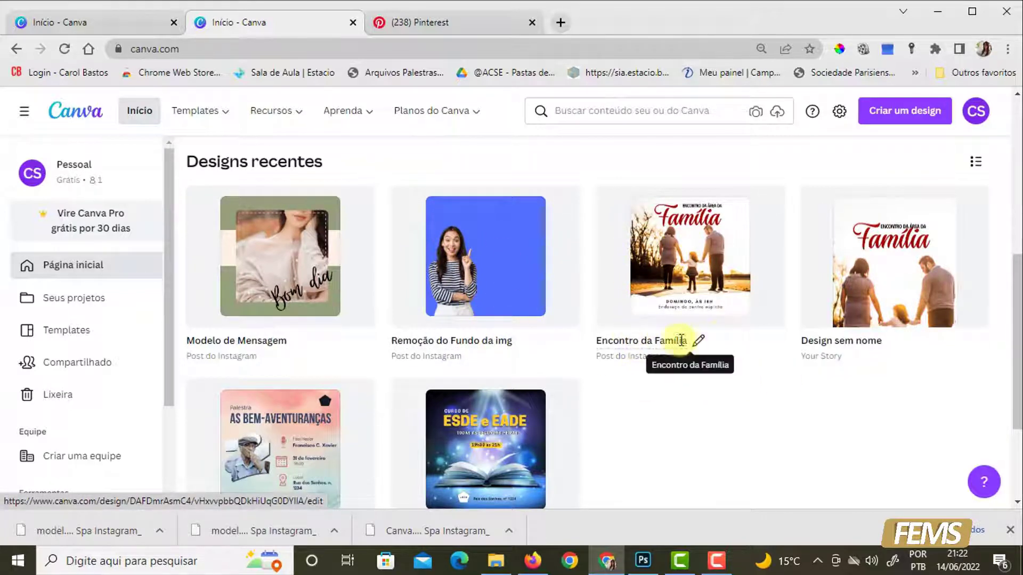
- Rename the family meeting Instagram post as "Encontro da Família Feed" and its story version as "Encontro da Familia Stories"
left_click(697, 340)
left_click(703, 339)
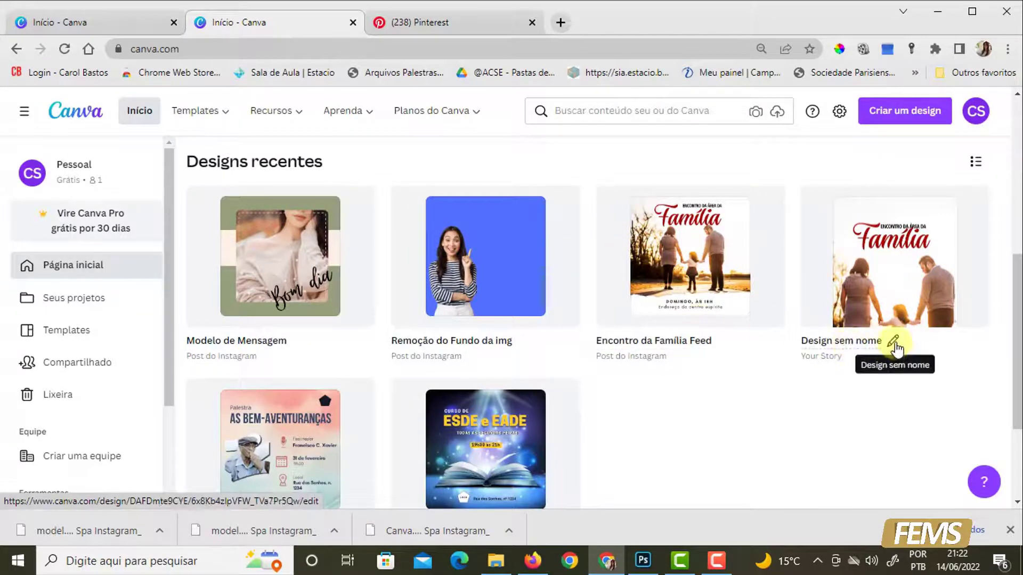
left_click(894, 341)
type("Encontro da Familia Stories")
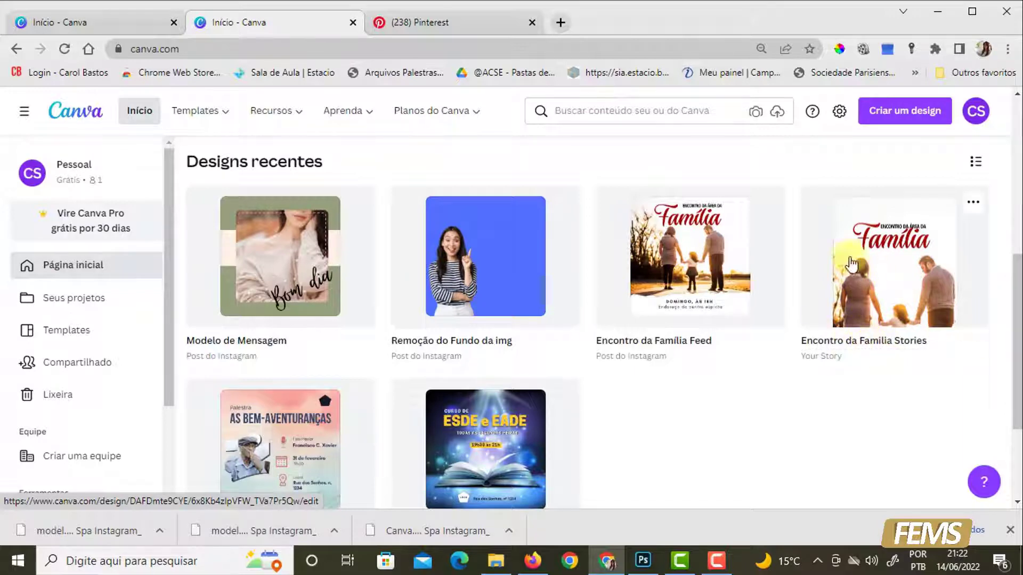
- Rename the unnamed "As Bem-Aventuranças" post design as "Segunda arte"
scroll(379, 463, "down", 3)
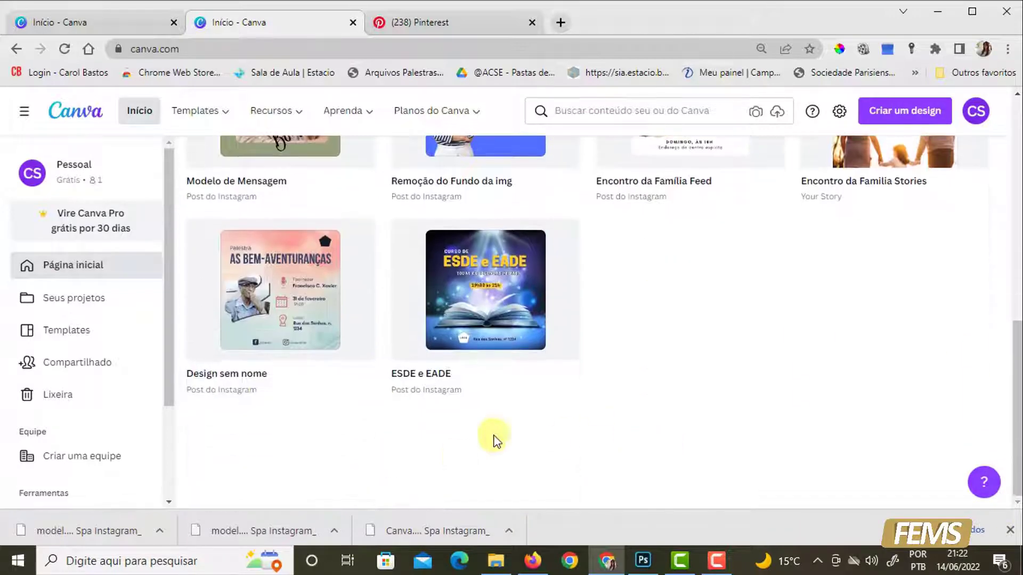
left_click(258, 375)
type("Segunda arte")
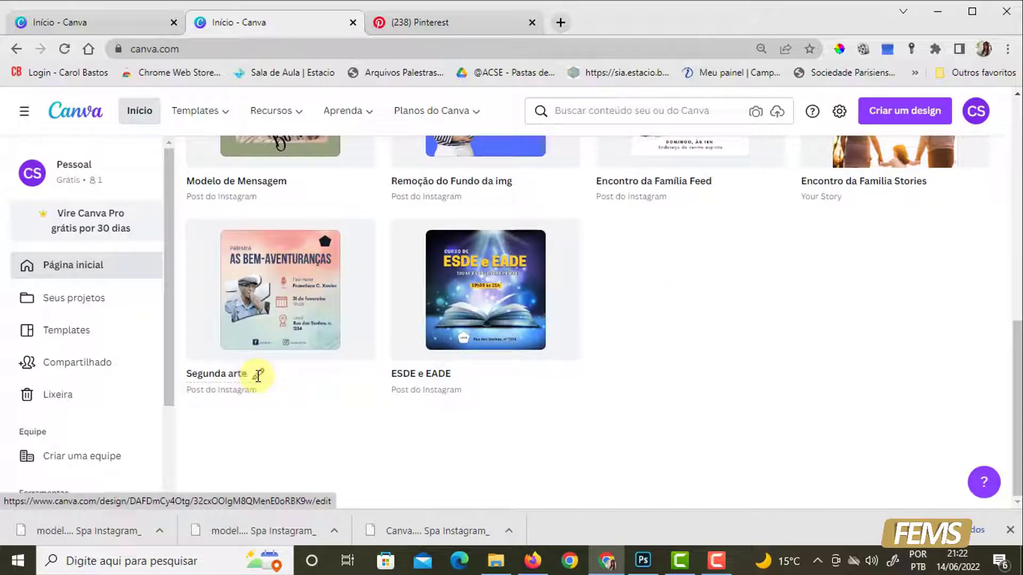
- Review the recent designs, then open Seus projetos and examine its folders and designs
scroll(766, 382, "up", 5)
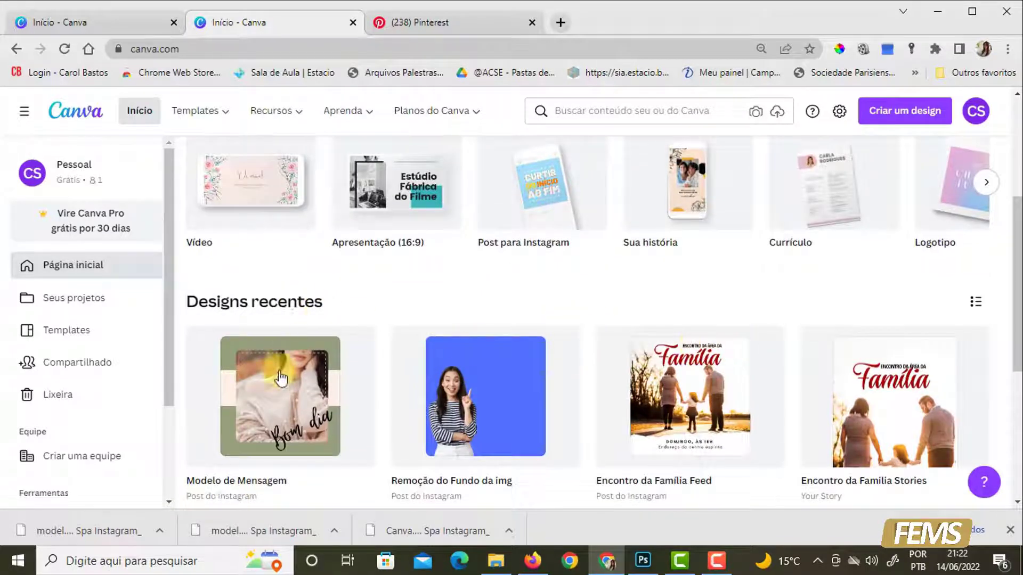
scroll(408, 328, "down", 3)
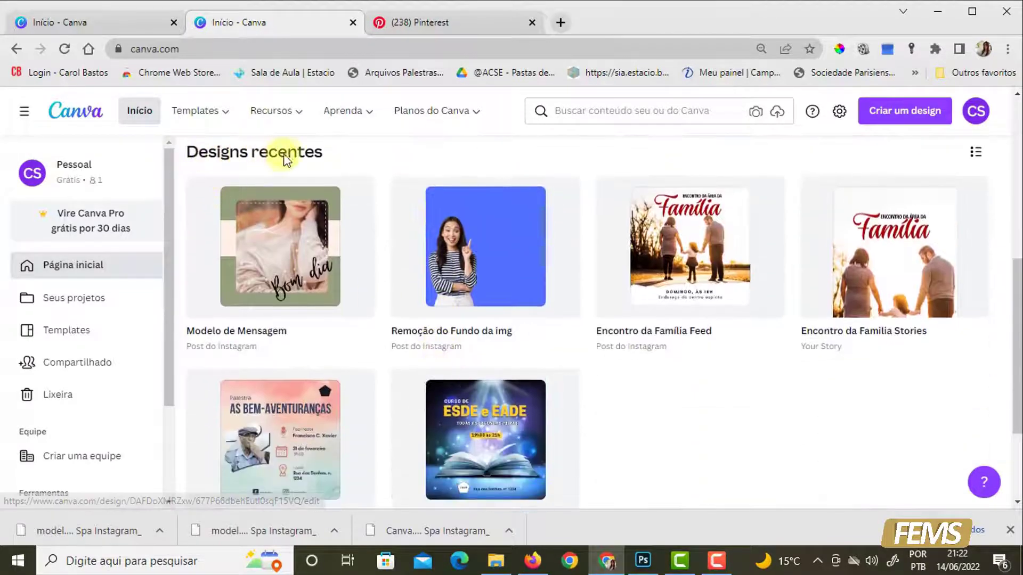
scroll(676, 392, "down", 3)
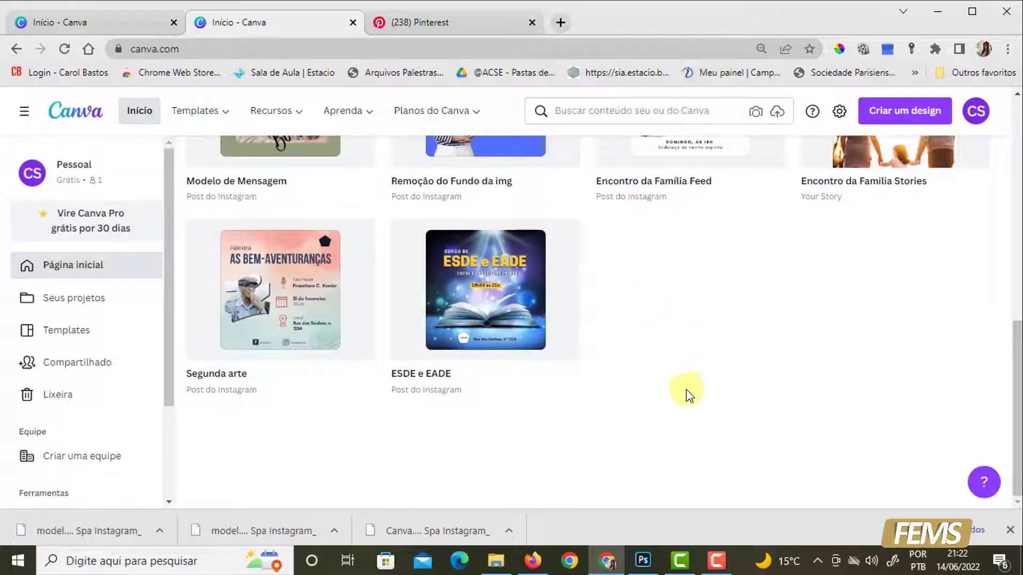
scroll(783, 358, "up", 4)
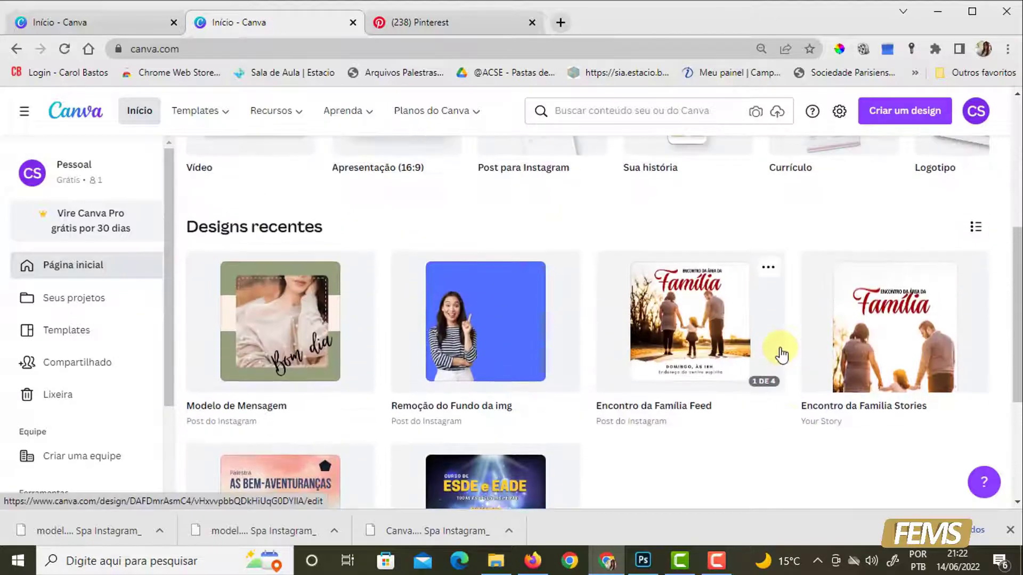
scroll(782, 355, "up", 3)
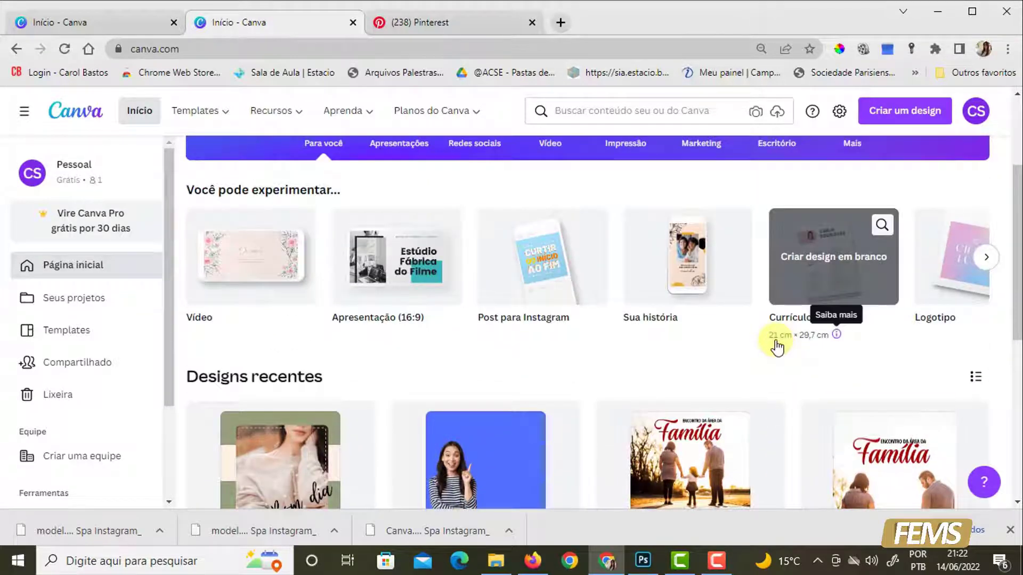
scroll(773, 341, "down", 1)
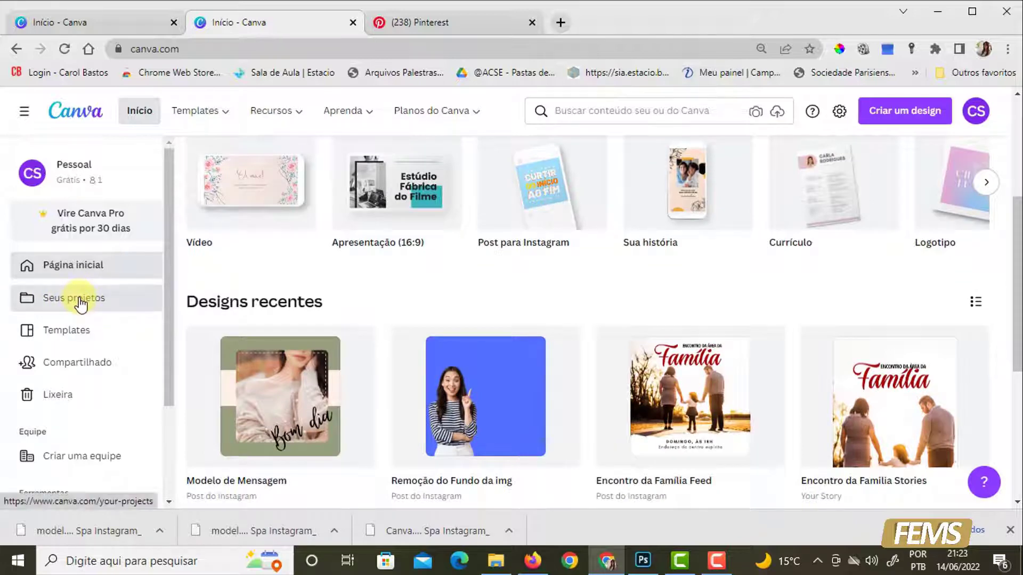
left_click(78, 299)
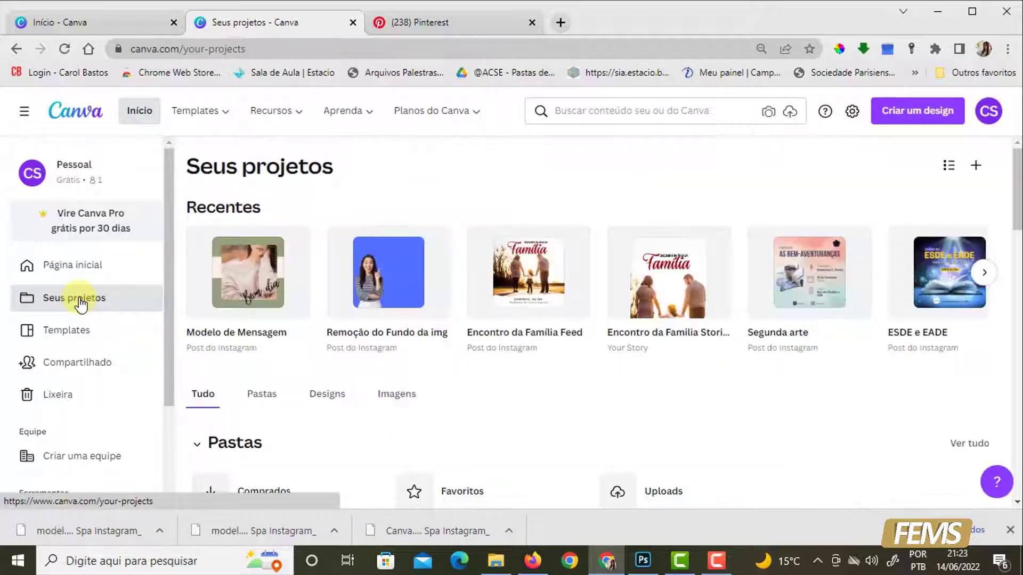
scroll(288, 416, "down", 3)
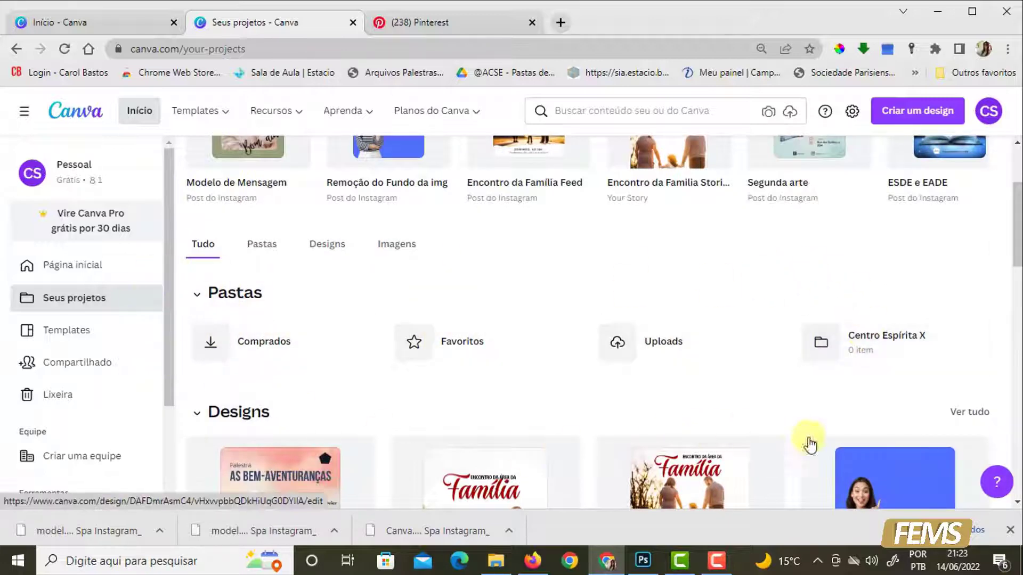
scroll(726, 455, "down", 3)
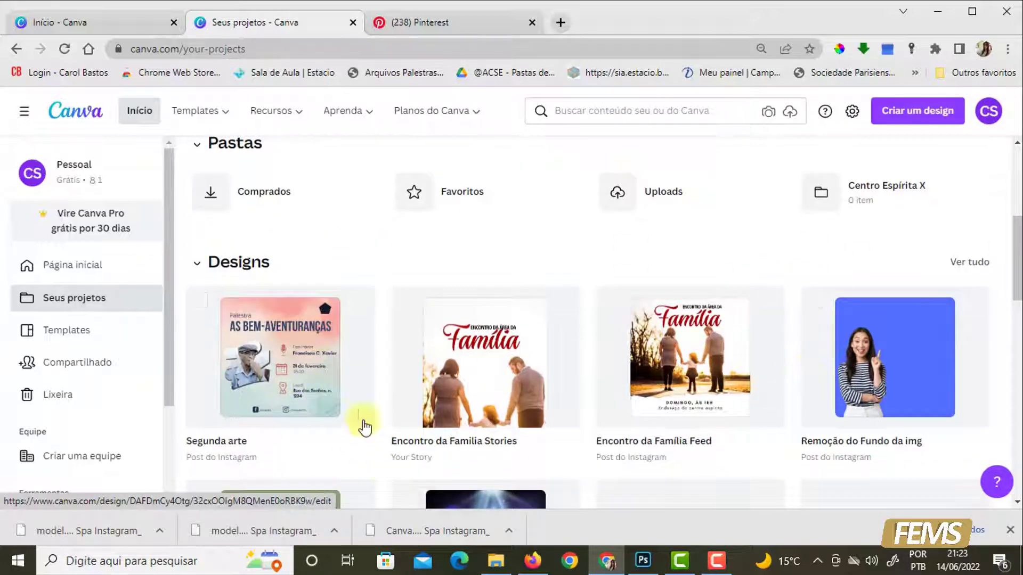
scroll(362, 423, "up", 2)
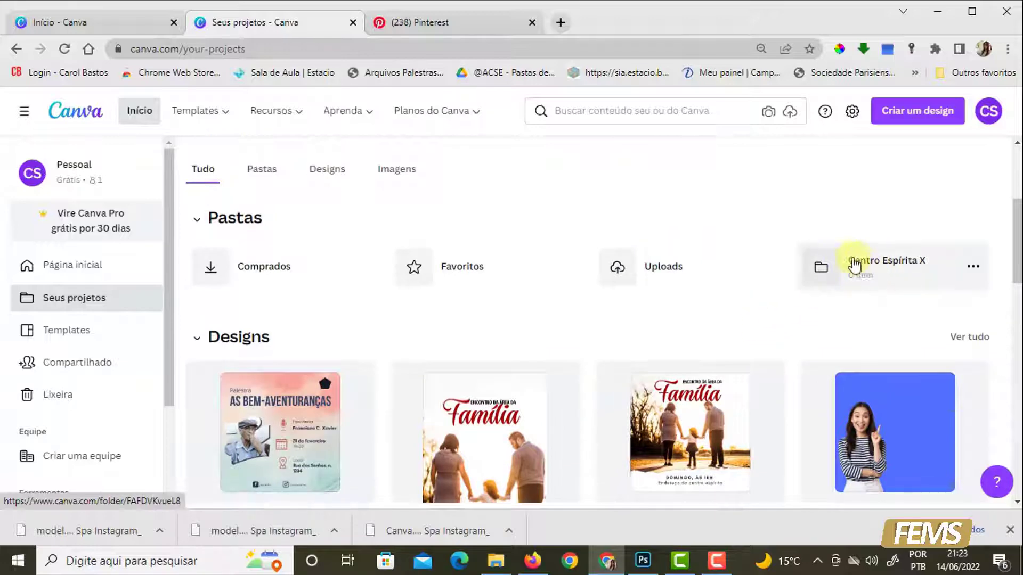
scroll(934, 295, "up", 2)
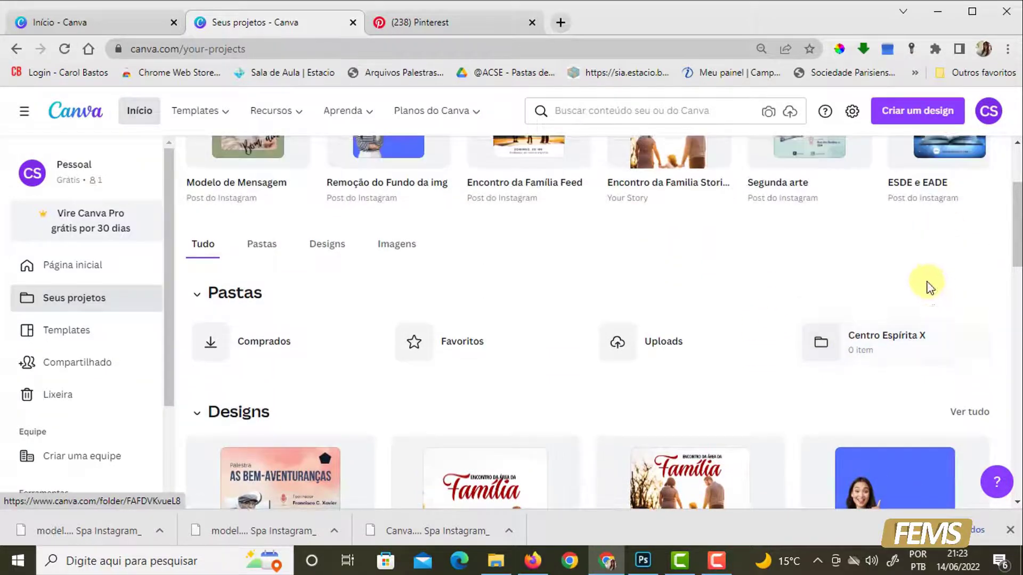
scroll(943, 414, "up", 3)
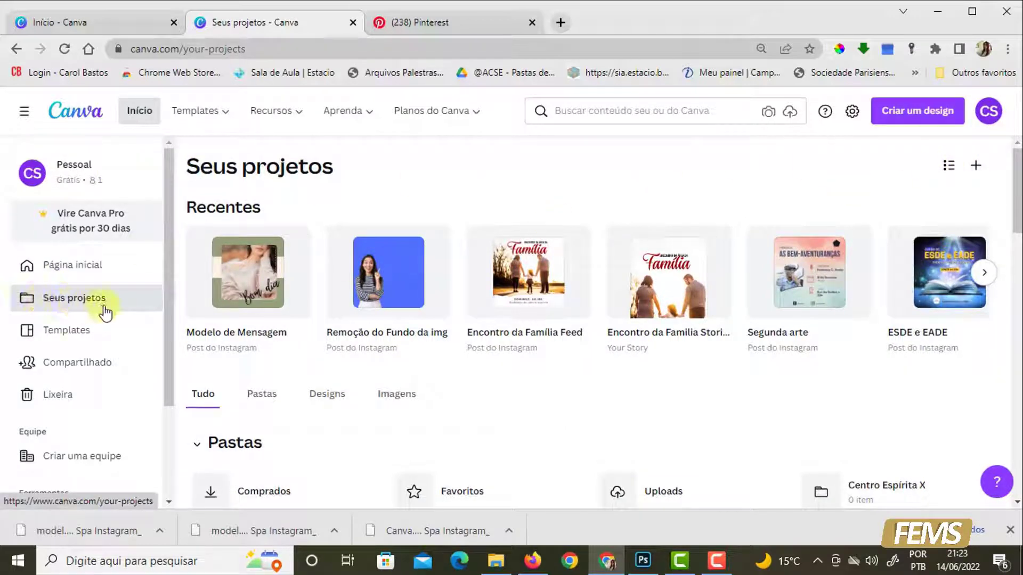
- Create a new project folder named "Artes para Feed de IG"
left_click(977, 169)
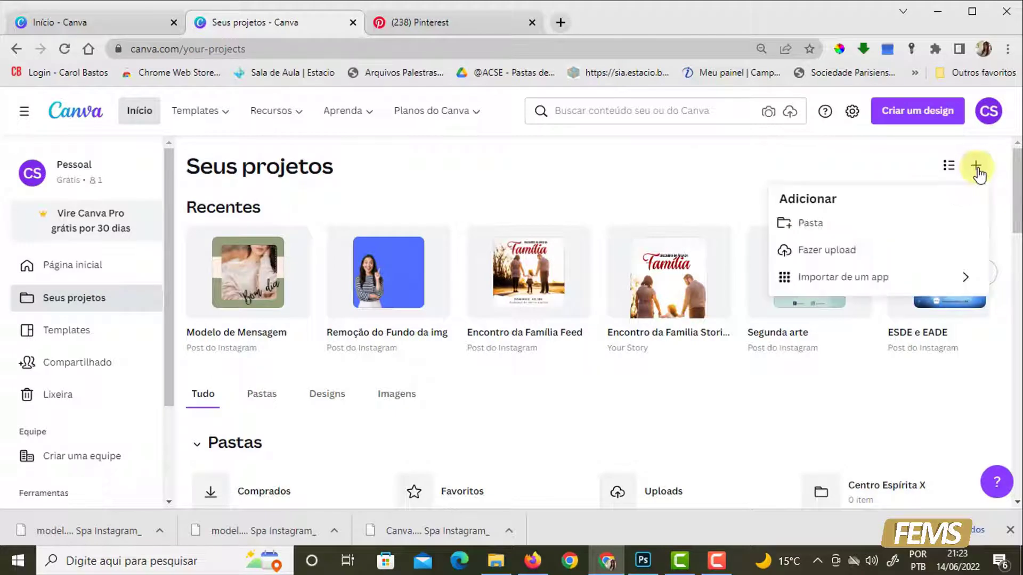
left_click(810, 225)
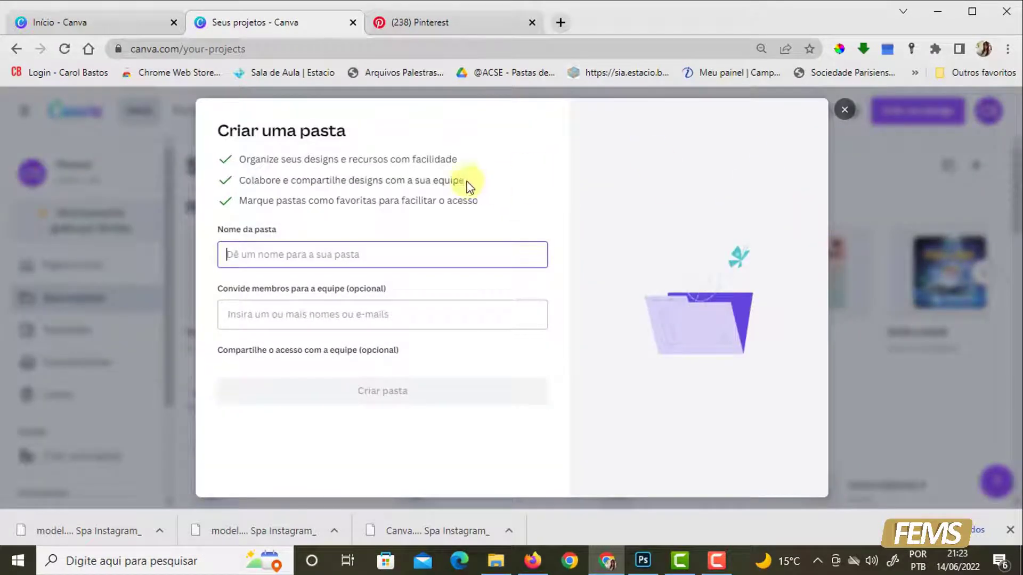
type("Artes para Feed de IG")
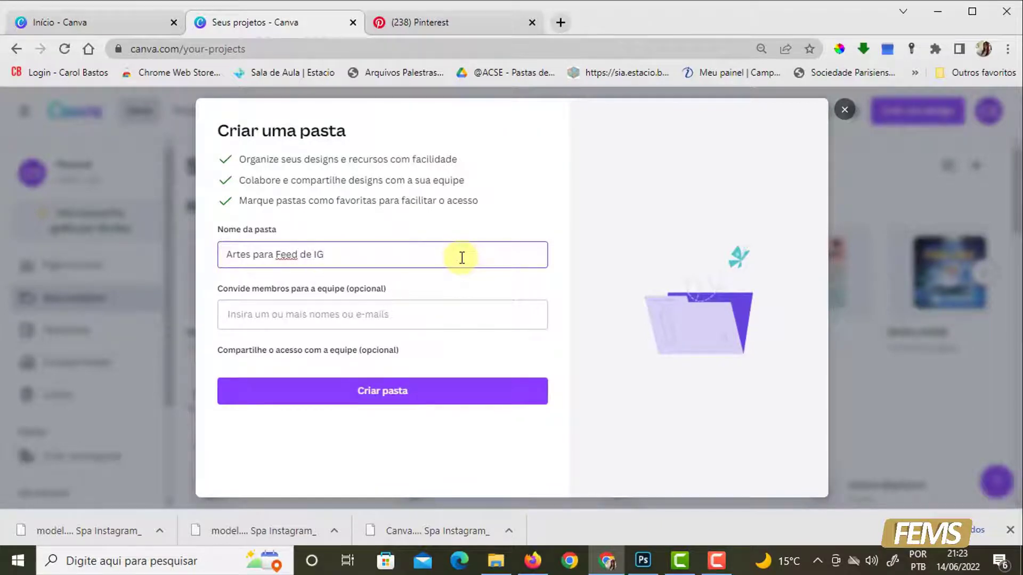
left_click(403, 390)
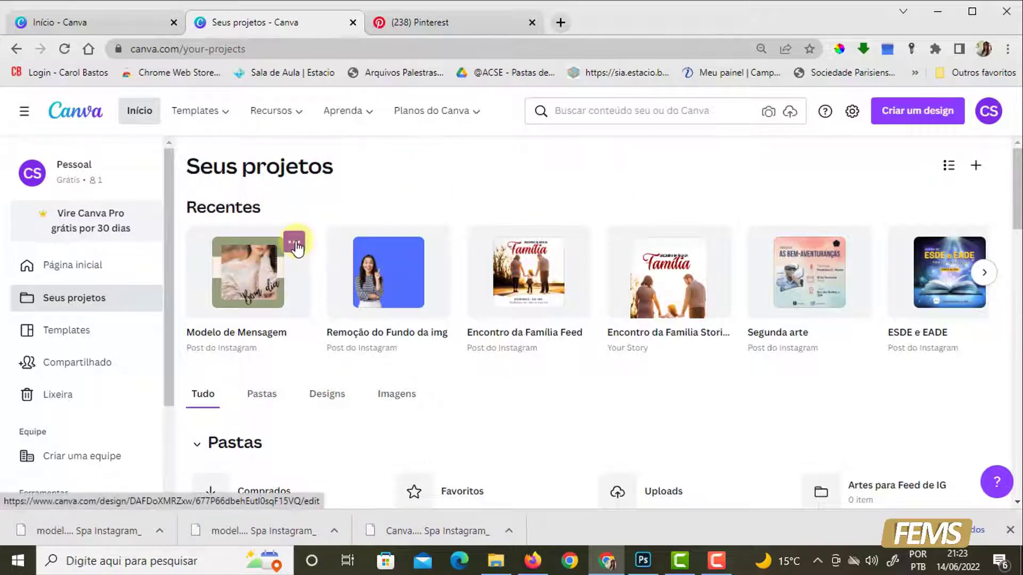
- Move the "Modelo de Mensagem" design into a new folder named "Artes Stories IG"
left_click(295, 246)
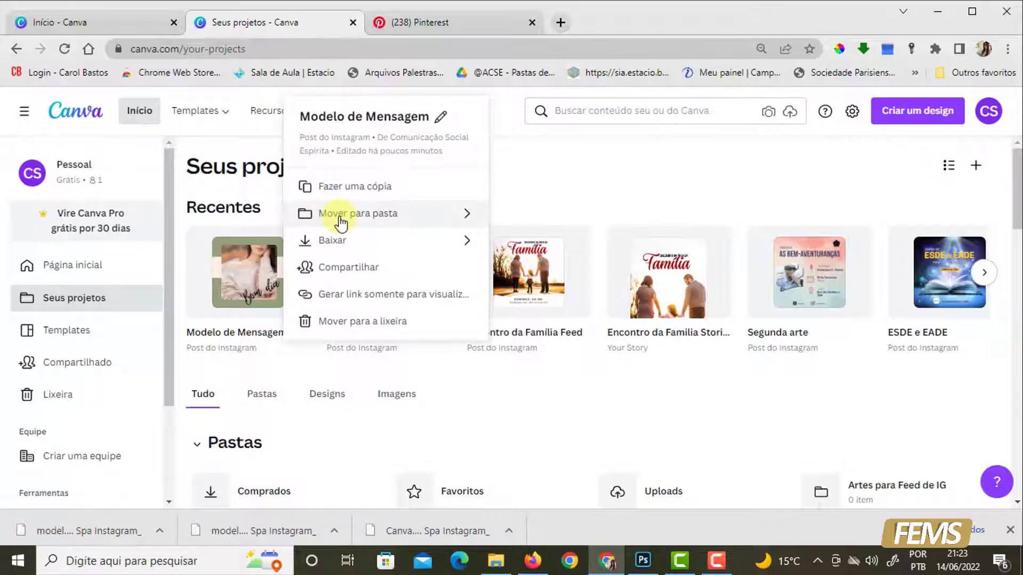
left_click(340, 218)
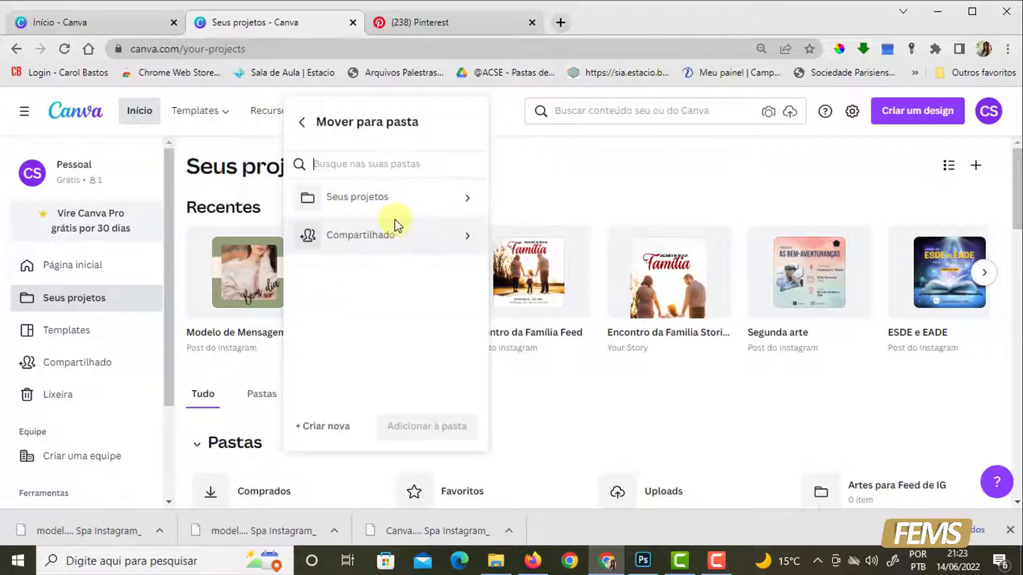
left_click(347, 202)
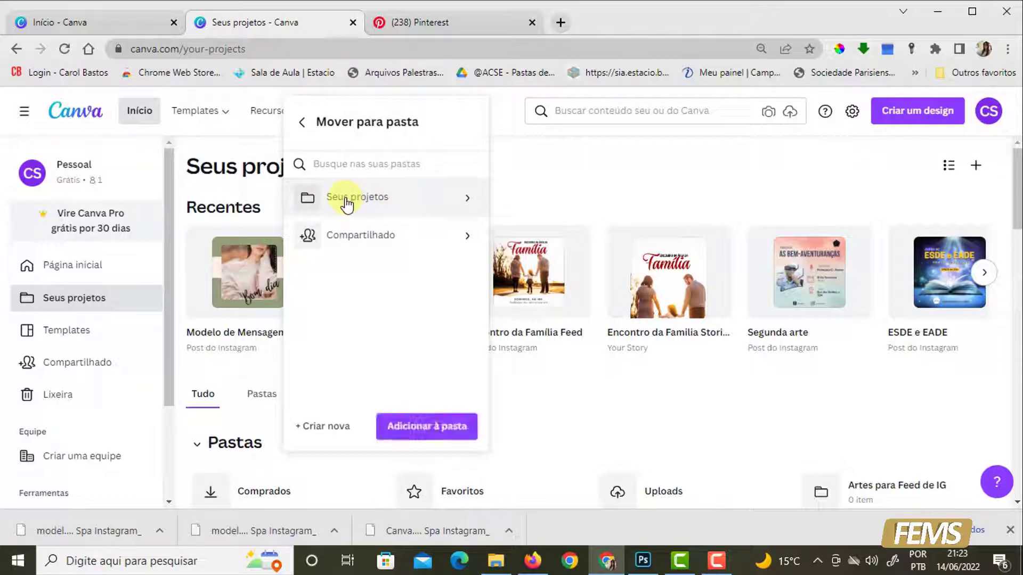
left_click(465, 200)
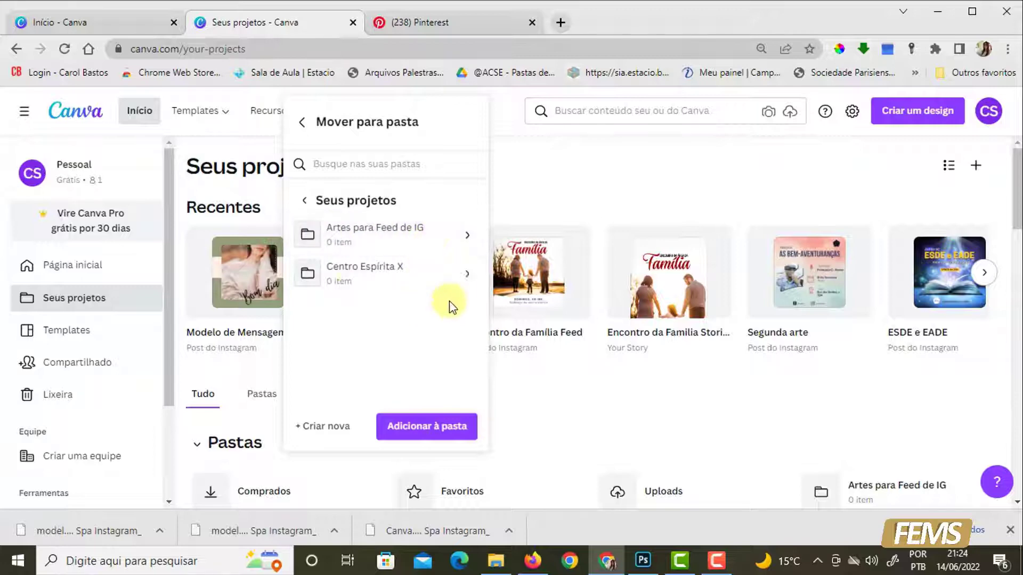
left_click(305, 427)
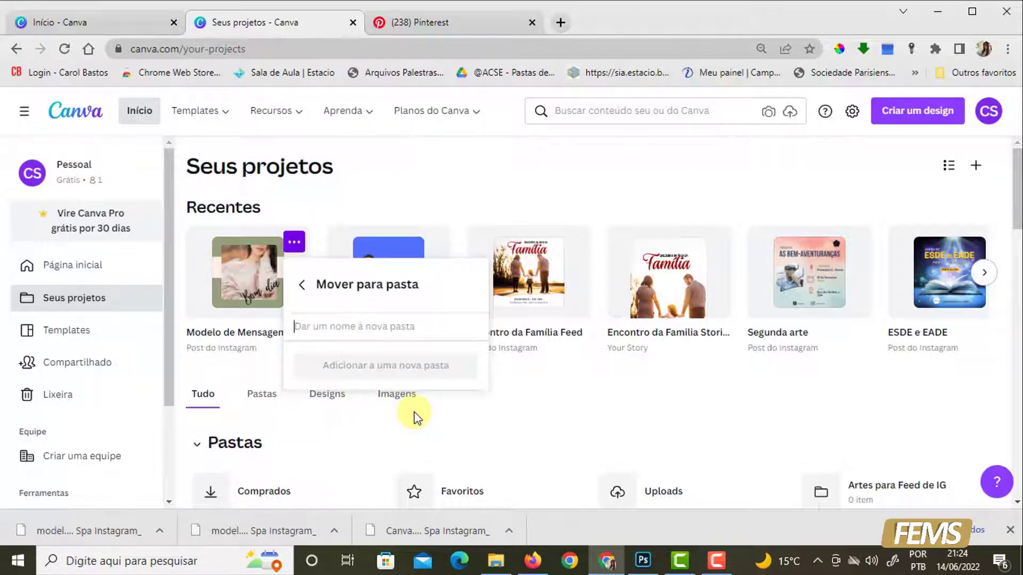
type("Artes")
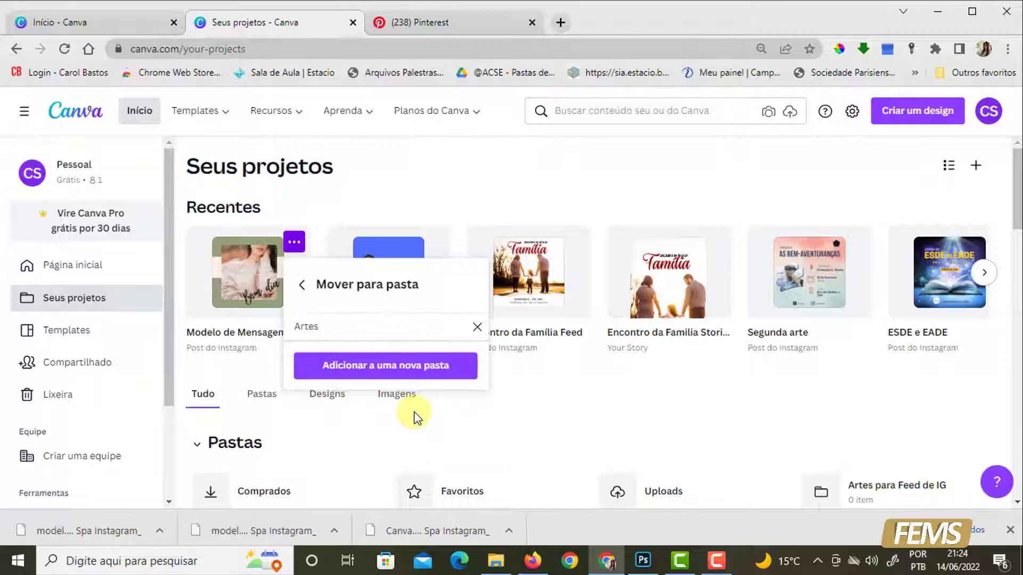
type(" Stories IG")
left_click(415, 373)
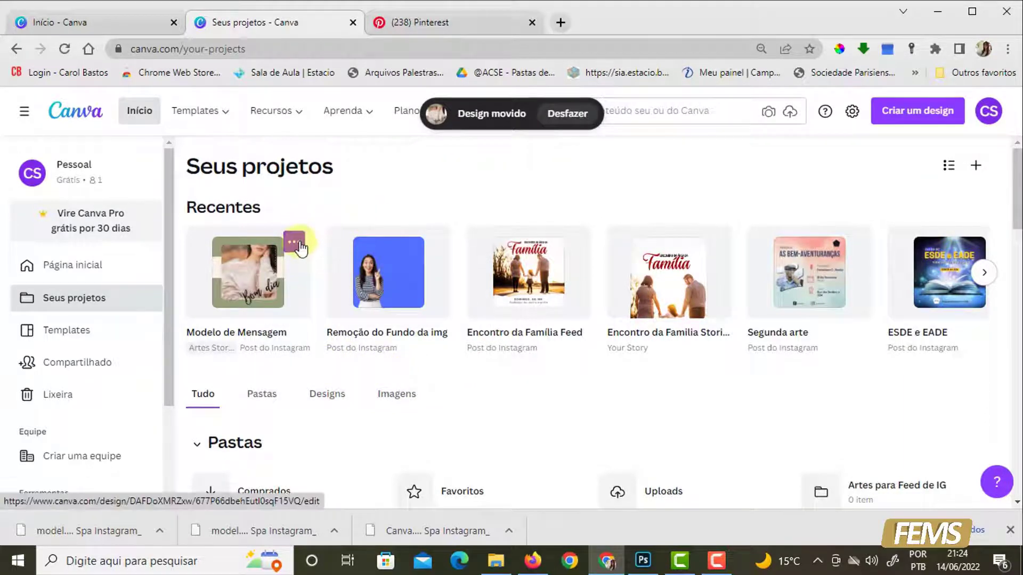
left_click(295, 243)
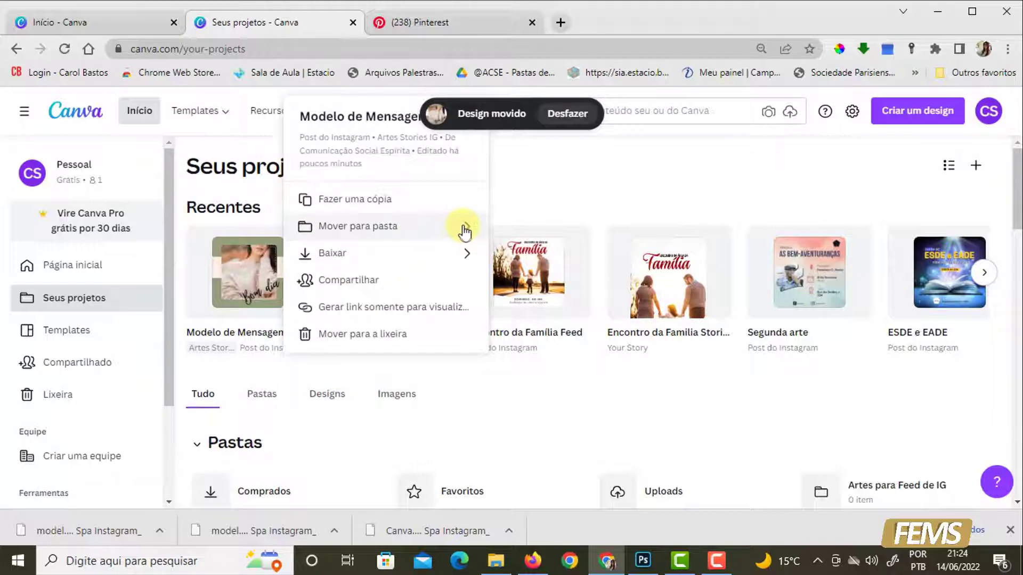
left_click(464, 228)
left_click(466, 204)
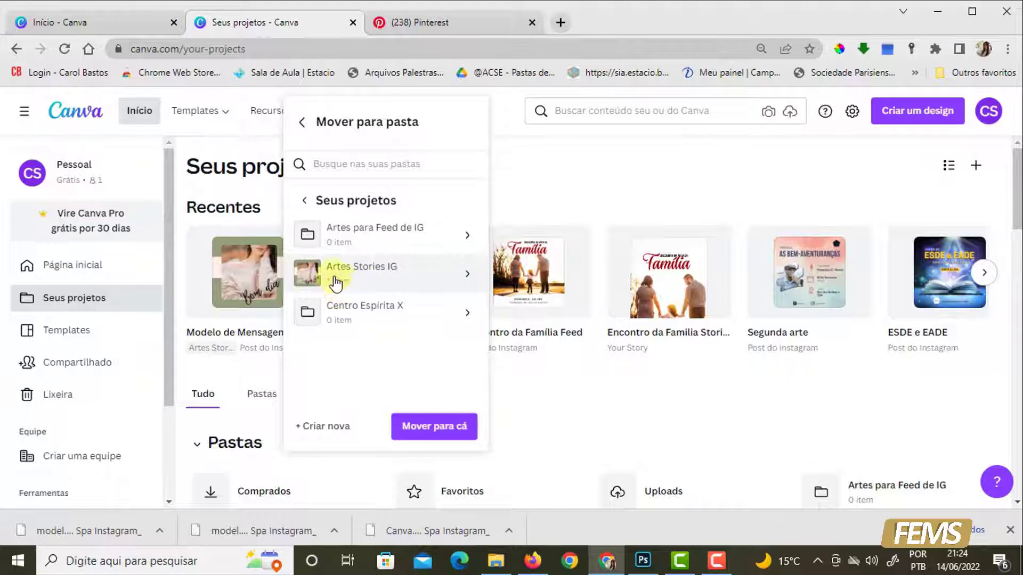
left_click(554, 204)
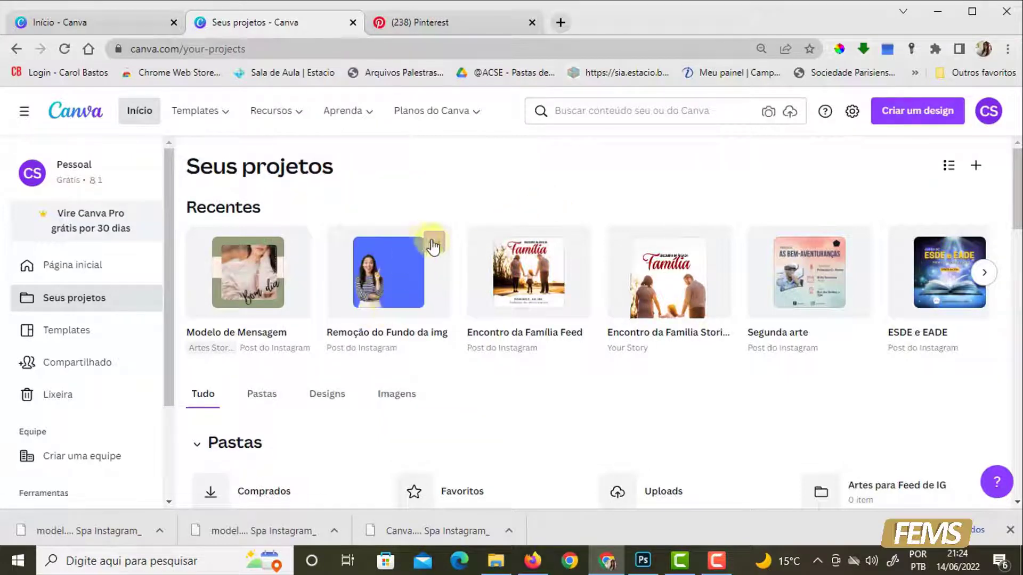
- Move the "Remoção do Fundo da img" design into the "Artes para Feed de IG" folder
left_click(431, 244)
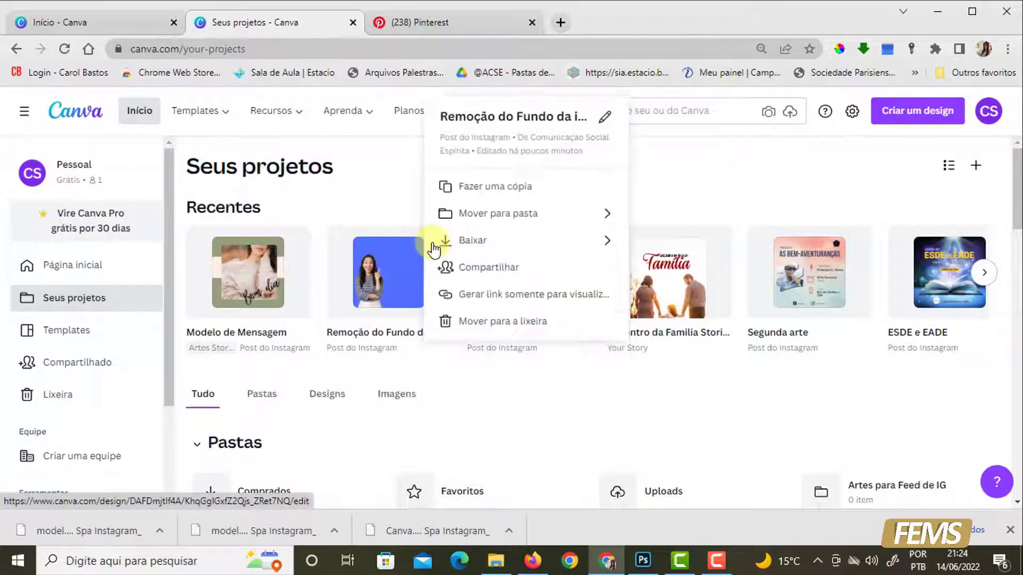
left_click(611, 219)
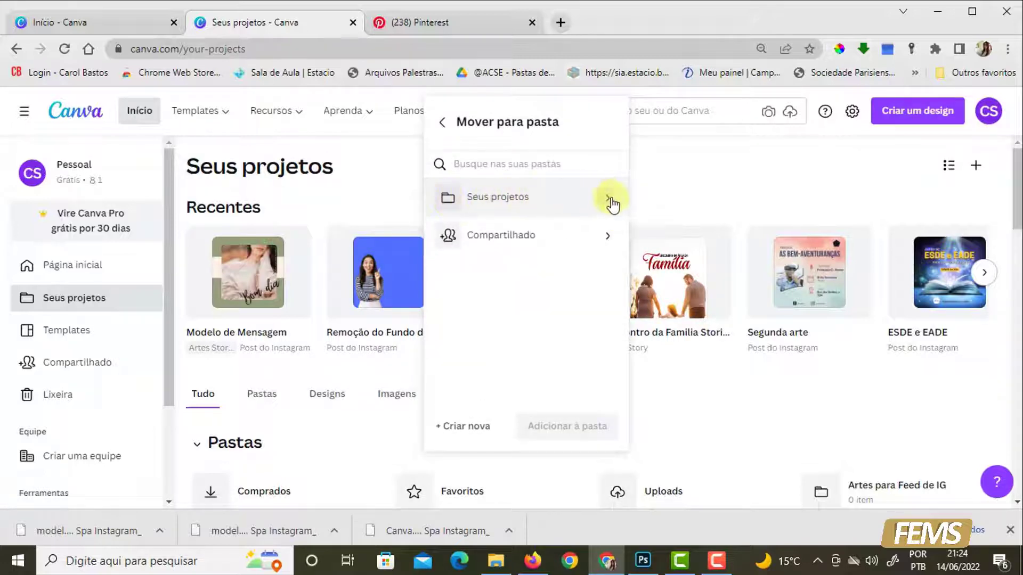
left_click(612, 204)
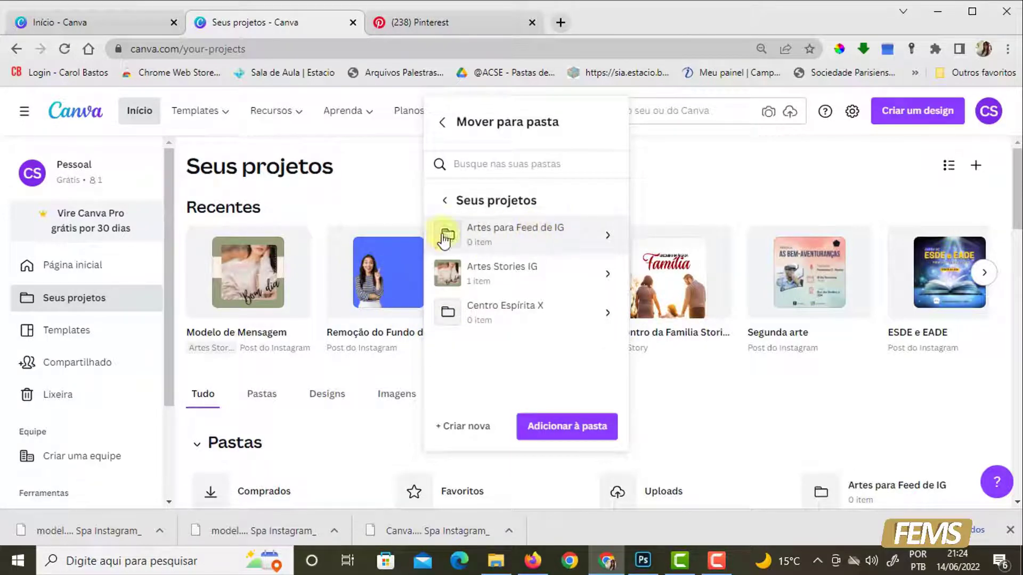
left_click(604, 240)
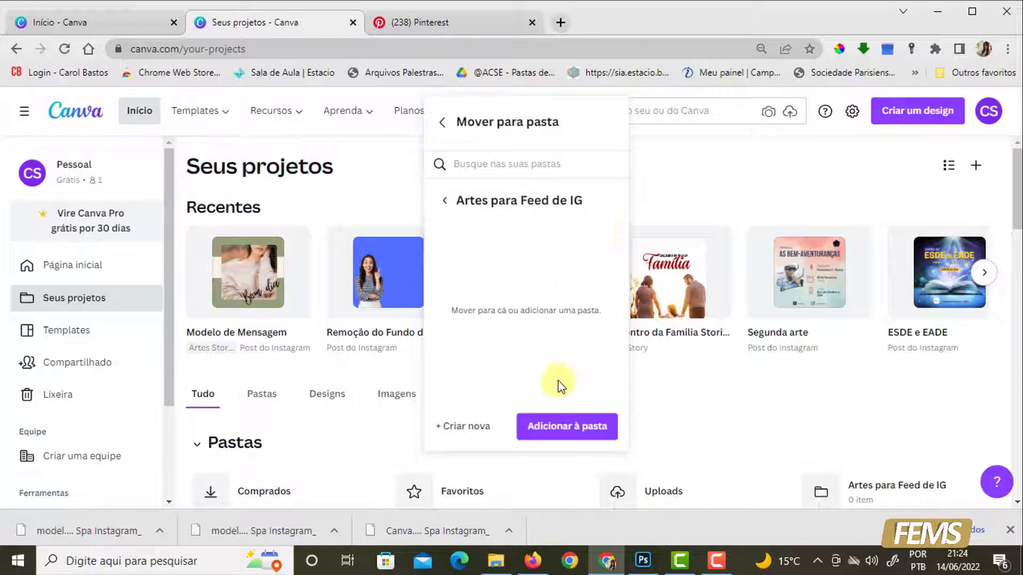
left_click(557, 429)
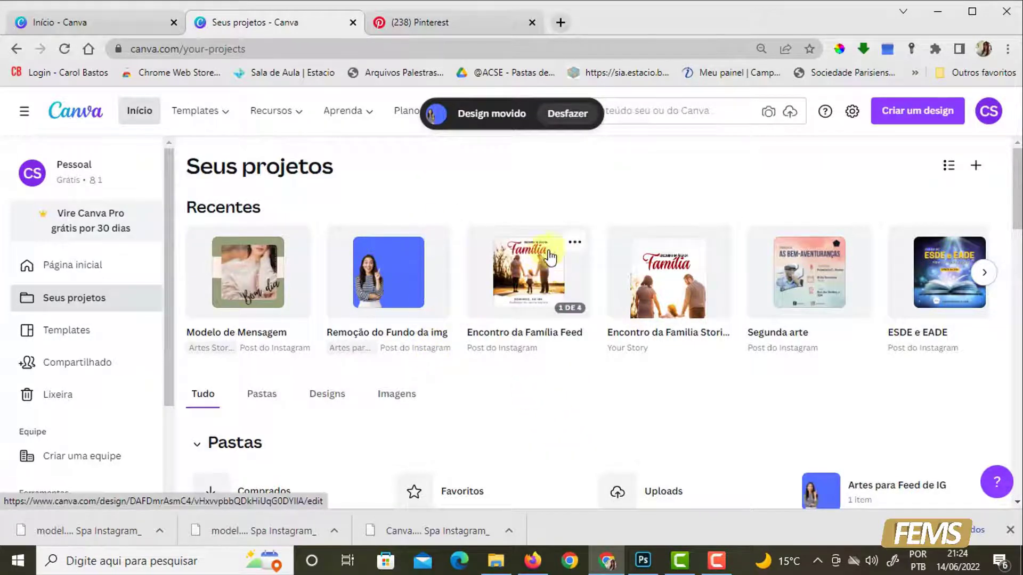
- Move the "Encontro da Família Feed" design into the "Artes para Feed de IG" folder
left_click(573, 243)
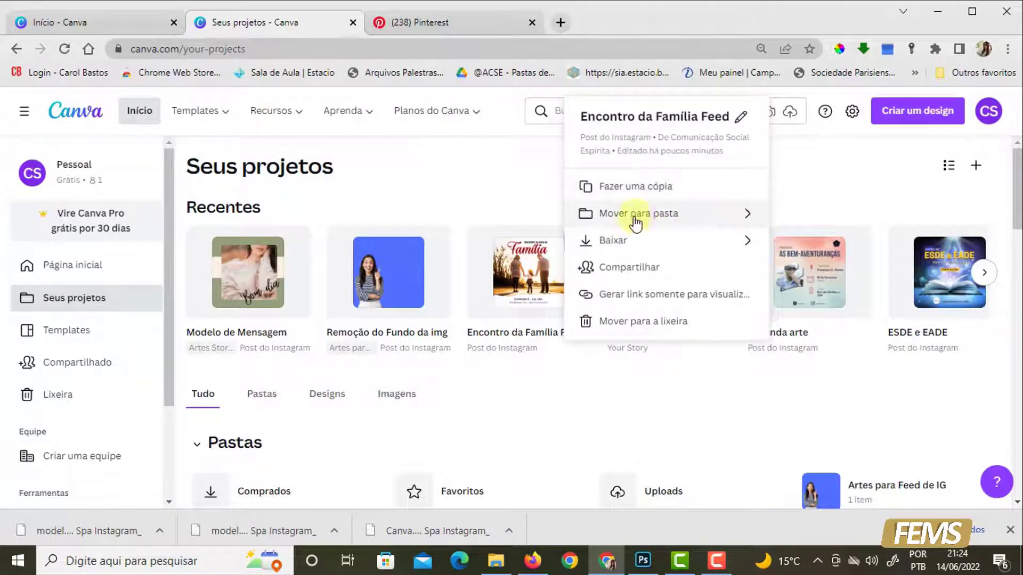
left_click(748, 222)
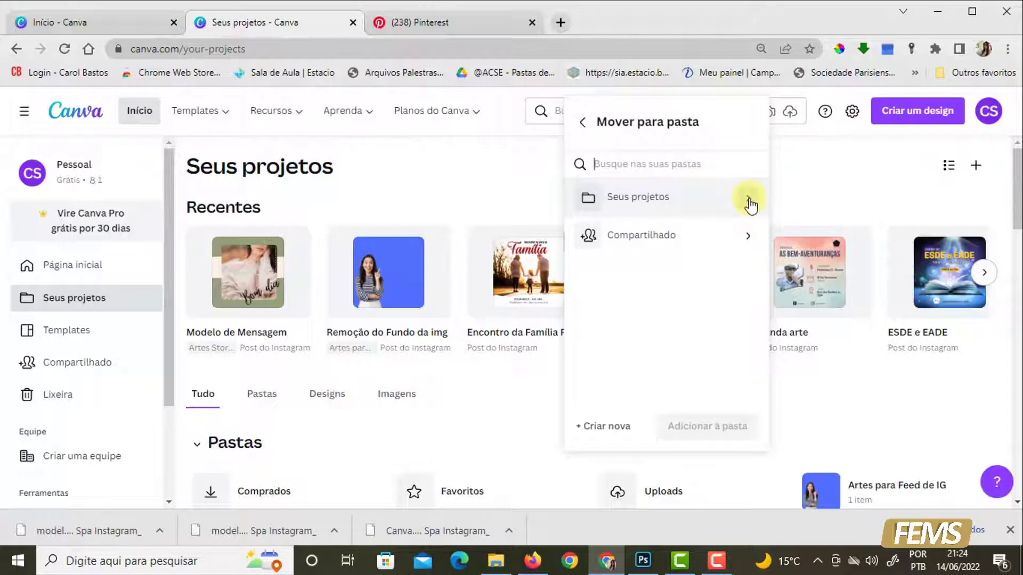
left_click(750, 202)
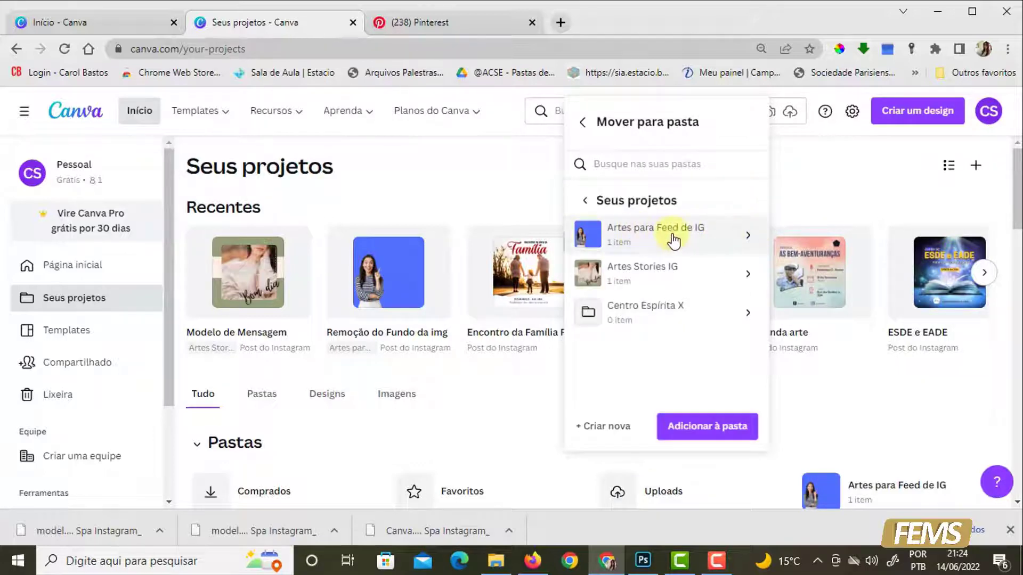
left_click(678, 255)
left_click(712, 429)
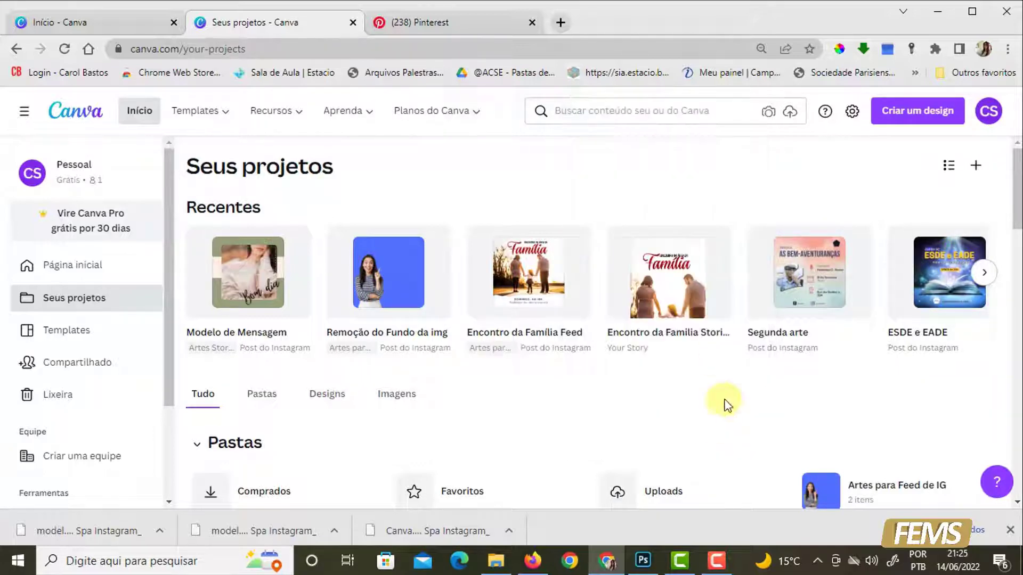
- Move the "Encontro da Familia Stories" design into the "Artes Stories IG" folder
left_click(715, 243)
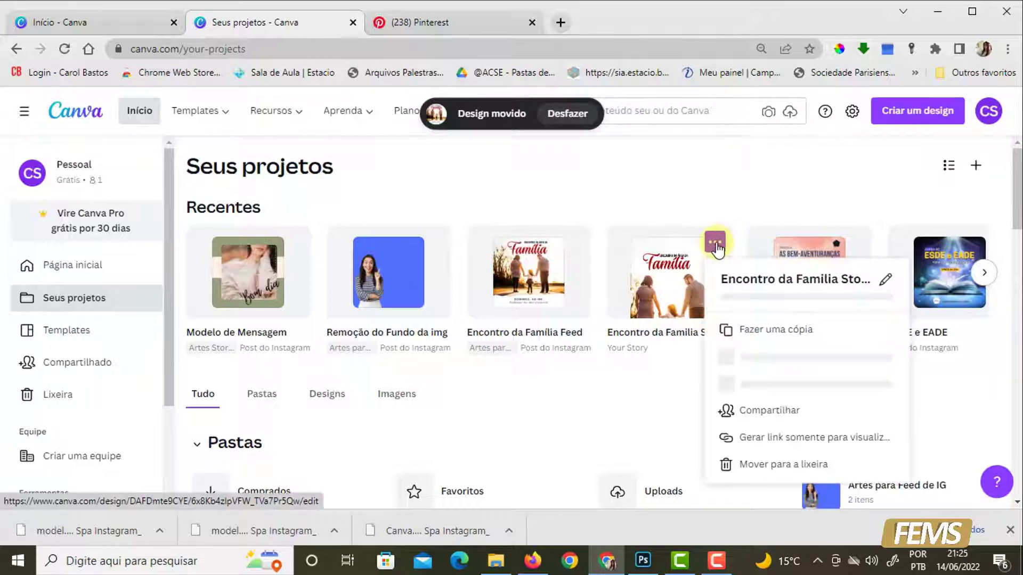
left_click(886, 216)
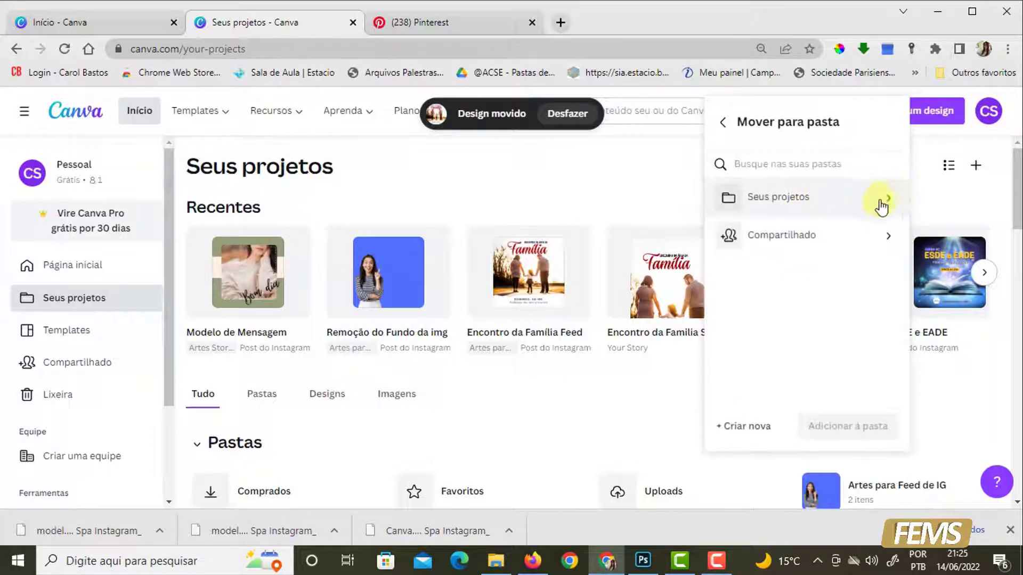
left_click(887, 202)
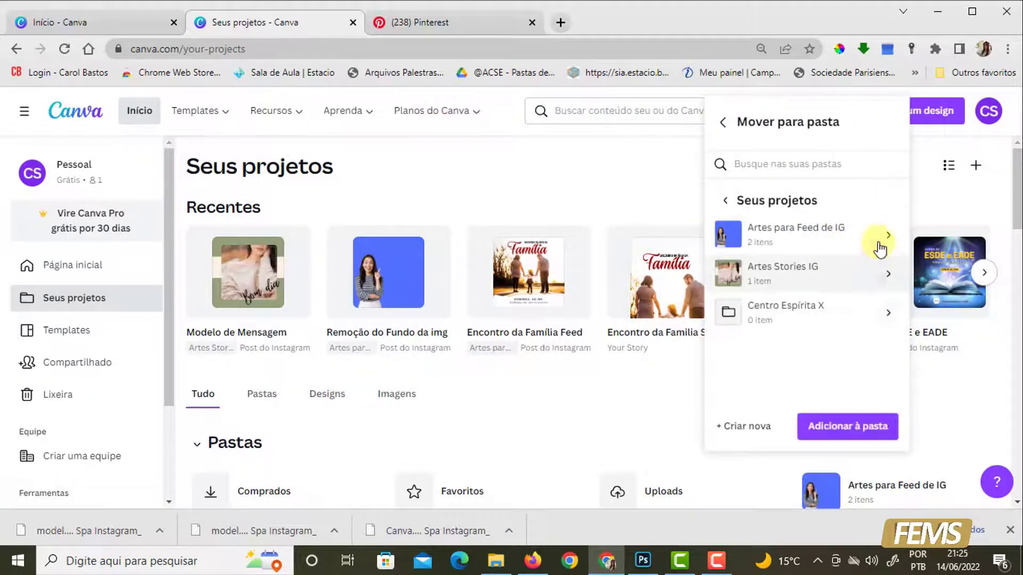
left_click(889, 276)
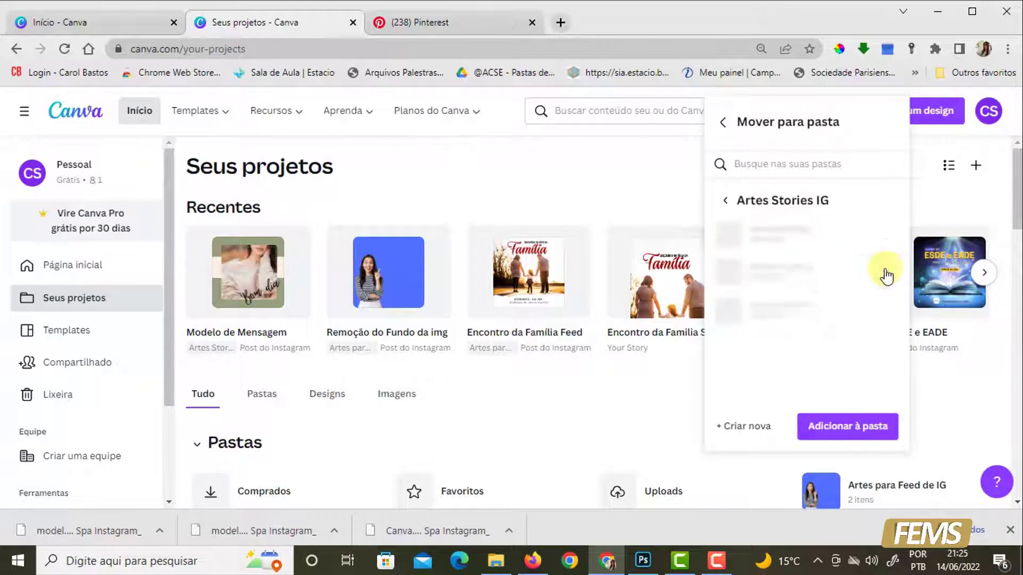
left_click(849, 420)
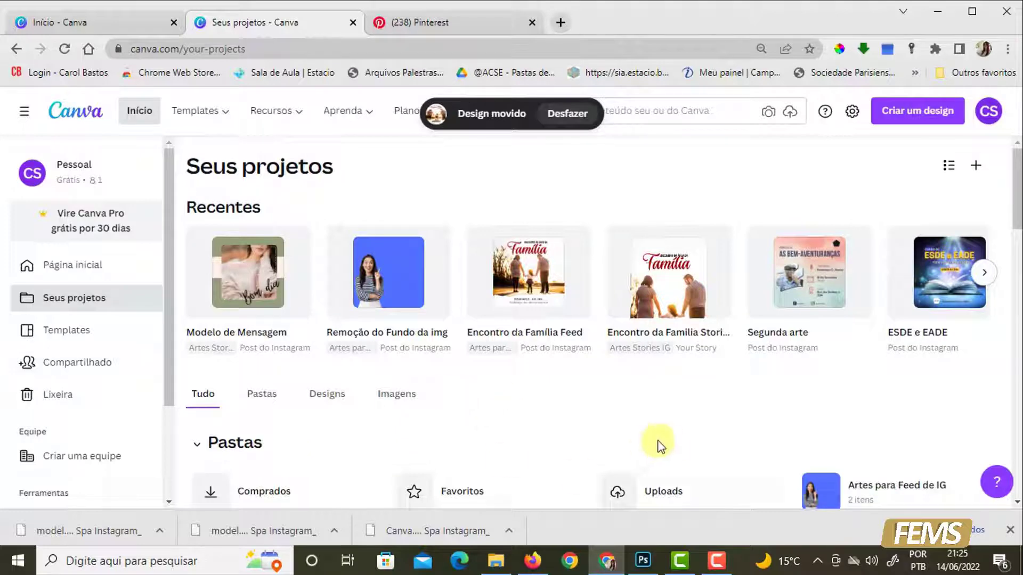
- Examine the project folders and the home page's recent designs, dismiss the browser's downloads bar, and return to Seus projetos
scroll(640, 445, "down", 4)
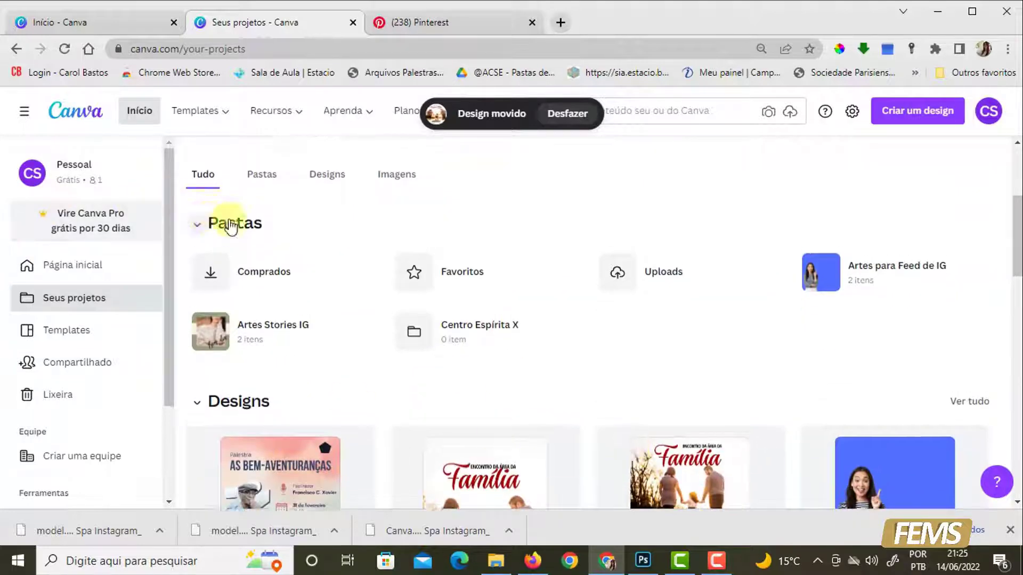
scroll(212, 218, "up", 4)
left_click(80, 265)
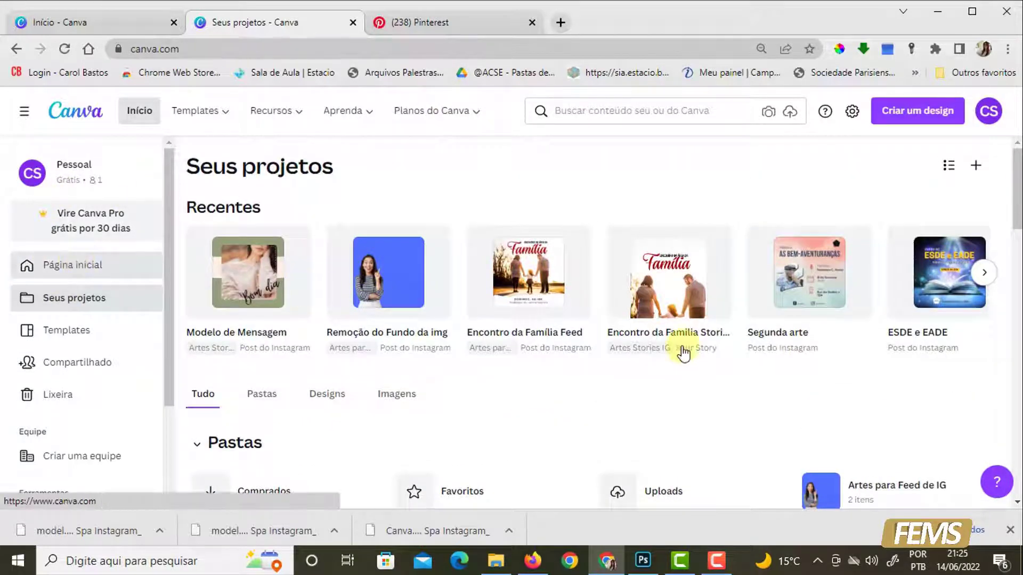
scroll(495, 446, "down", 4)
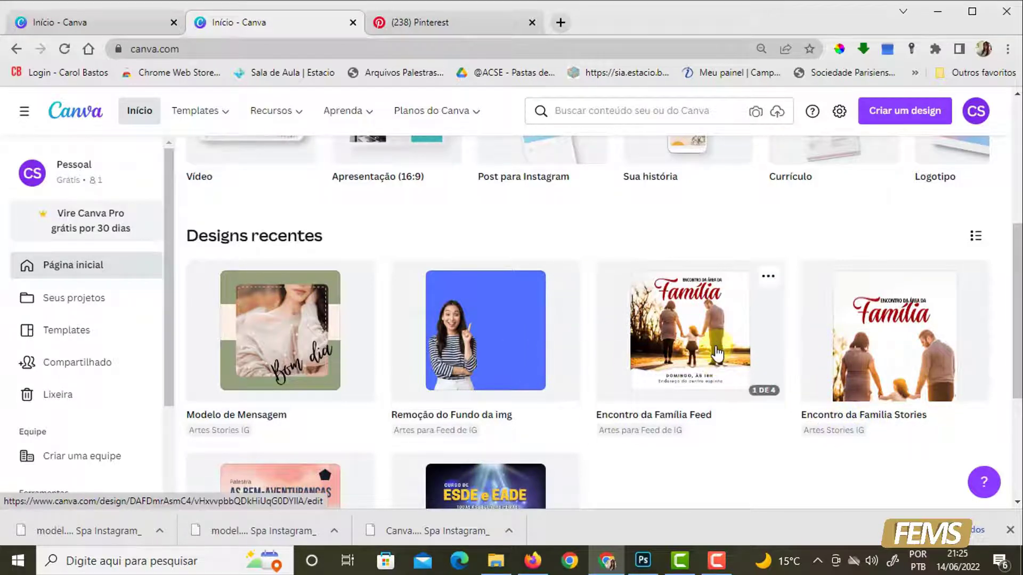
scroll(645, 373, "down", 4)
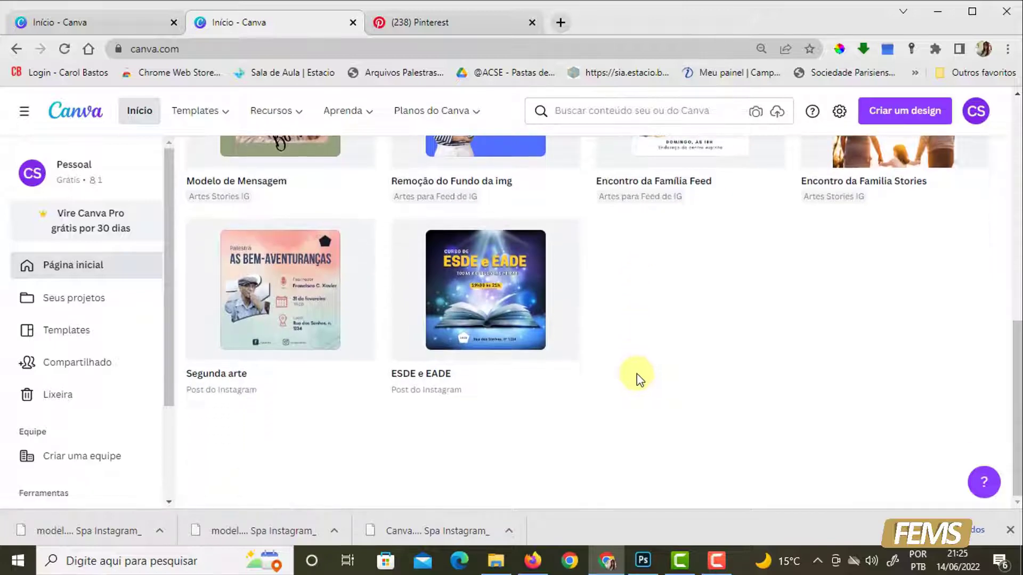
left_click(1010, 530)
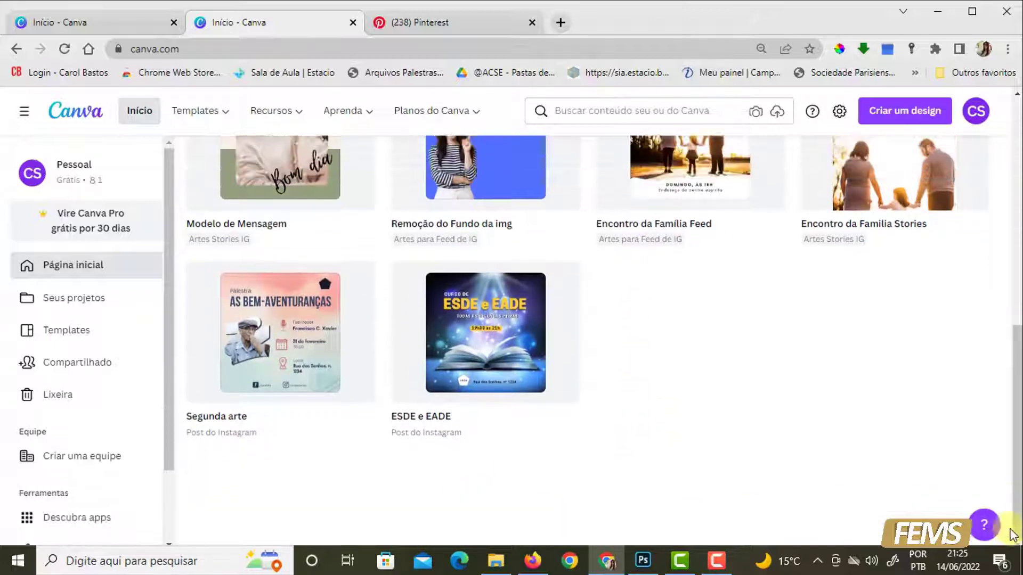
scroll(781, 397, "up", 4)
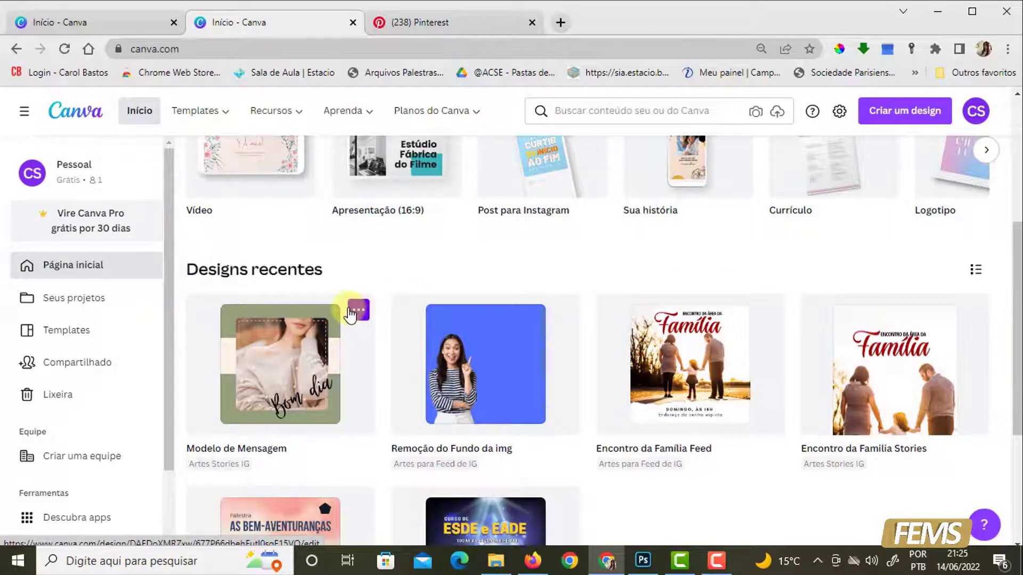
left_click(26, 305)
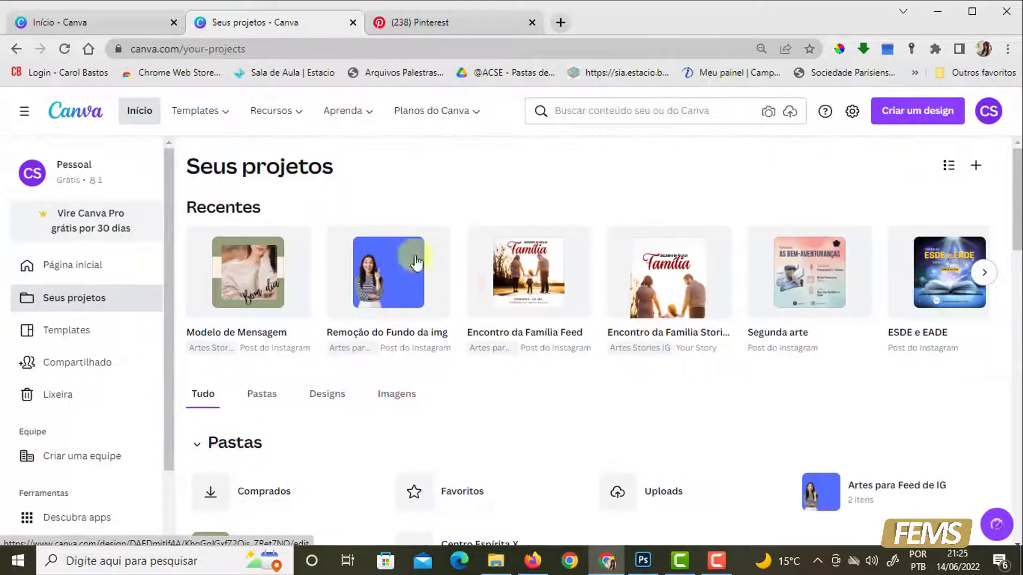
- Dismiss the project feedback form, check the contents of the "Artes para Feed de IG" folder, and return to Seus projetos
scroll(265, 429, "down", 2)
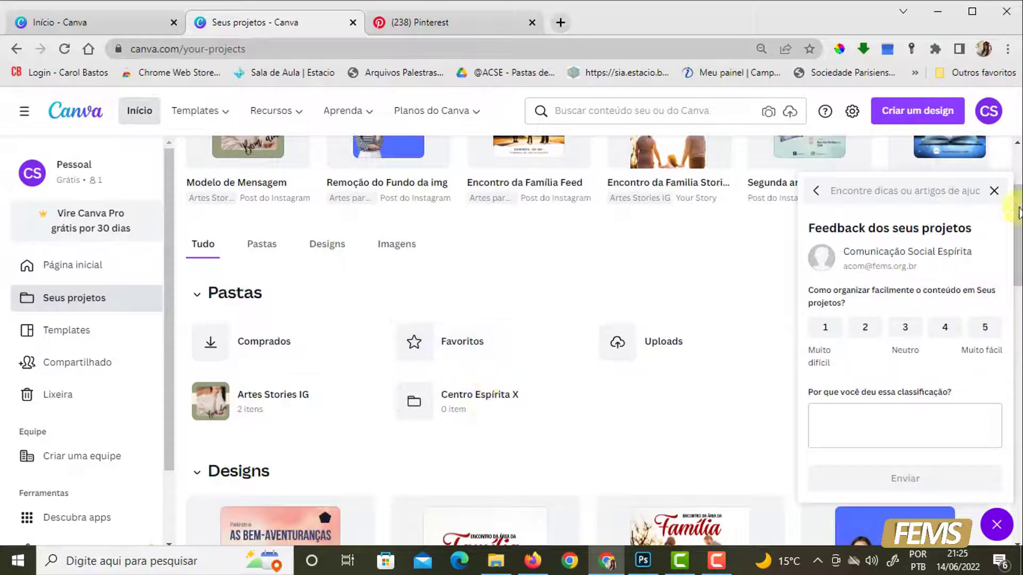
left_click(995, 191)
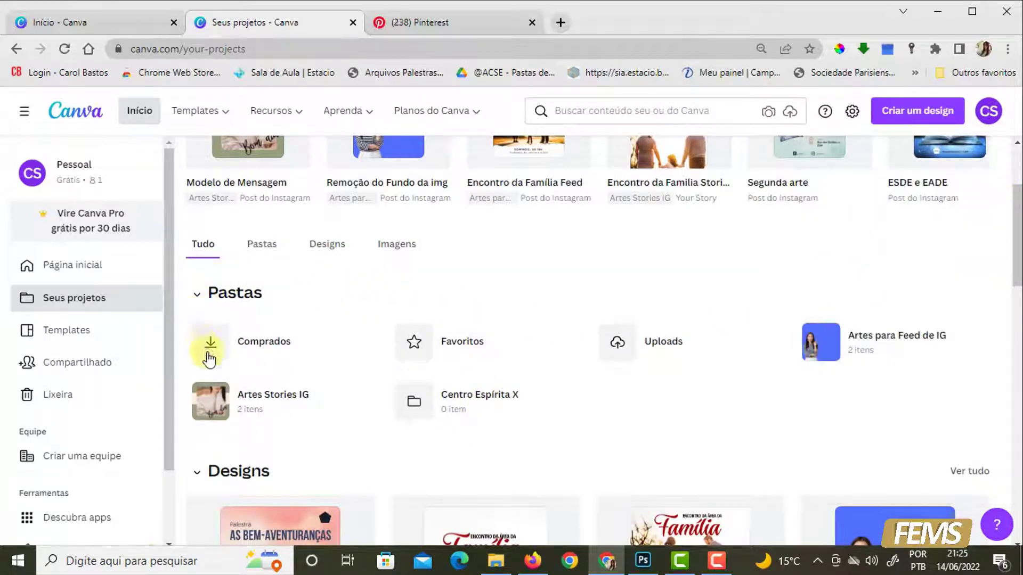
left_click(858, 347)
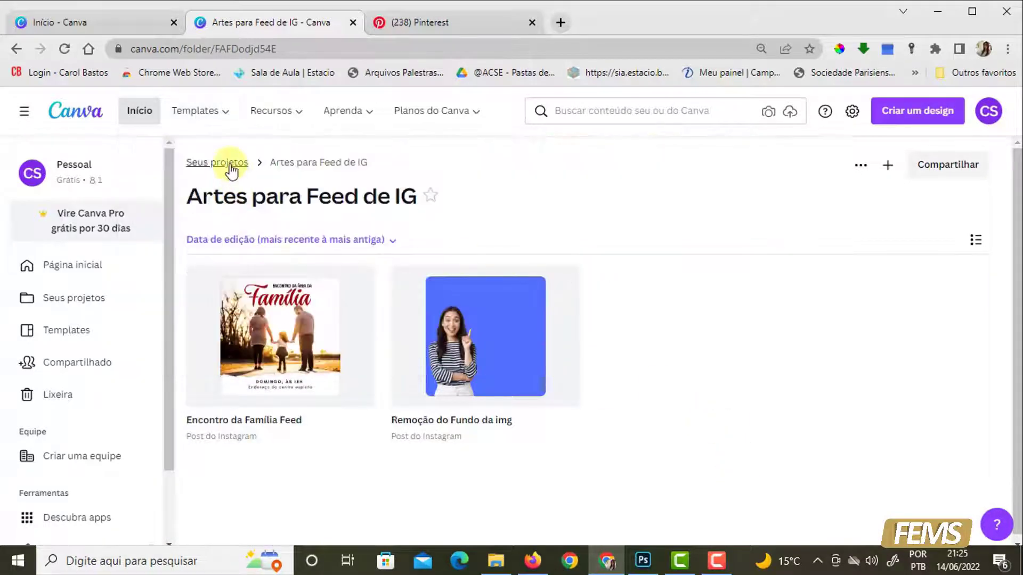
left_click(230, 166)
- Move the "Modelo de Mensagem" design from the "Artes Stories IG" folder into the "Artes para Feed de IG" folder
scroll(637, 390, "down", 3)
scroll(637, 387, "down", 1)
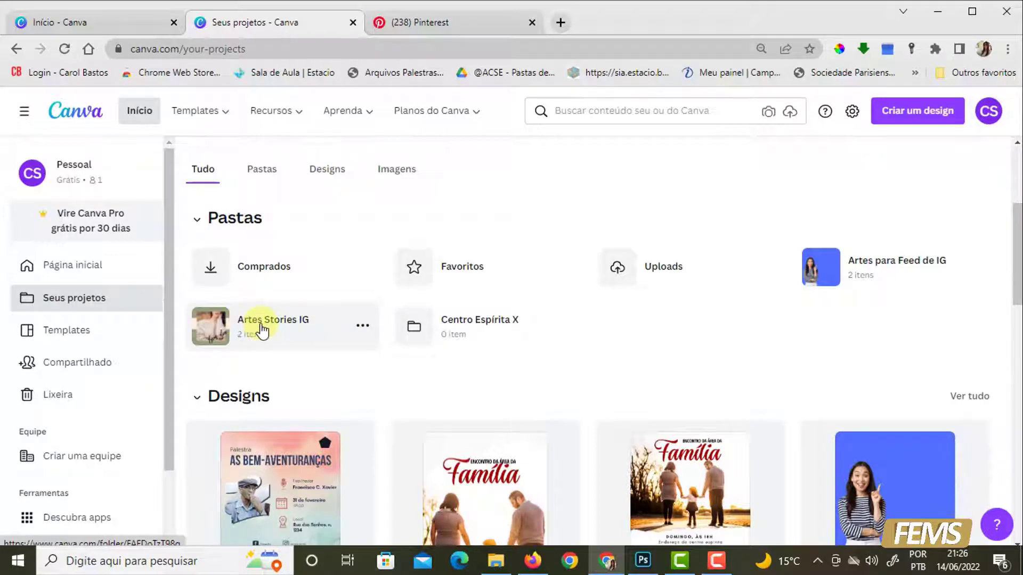
left_click(262, 330)
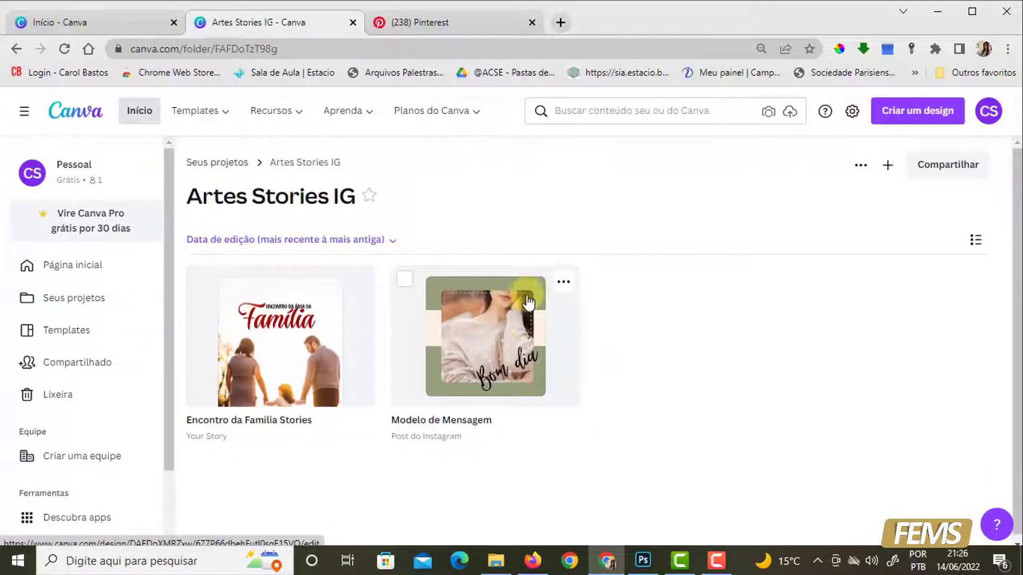
left_click(563, 285)
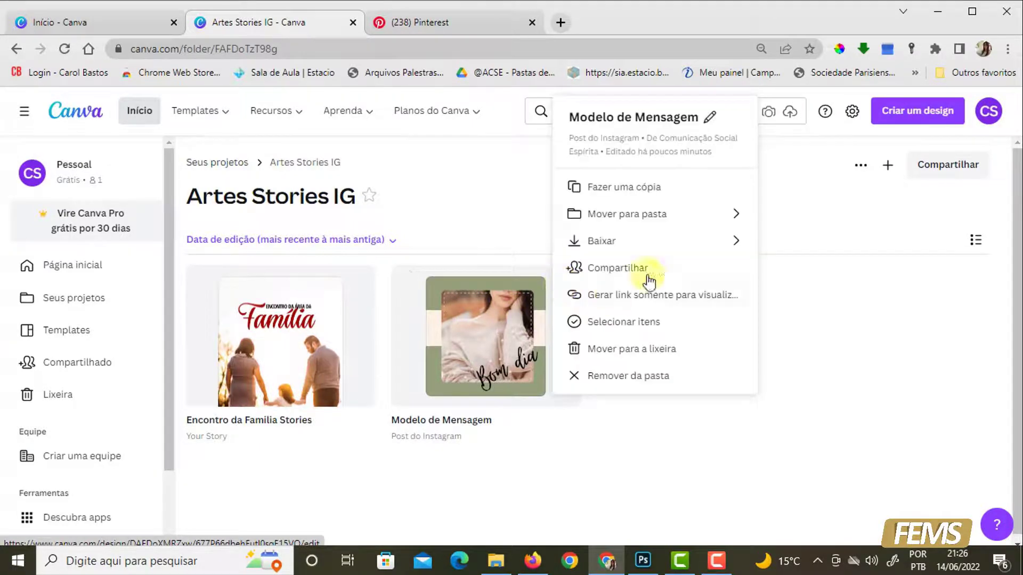
left_click(737, 214)
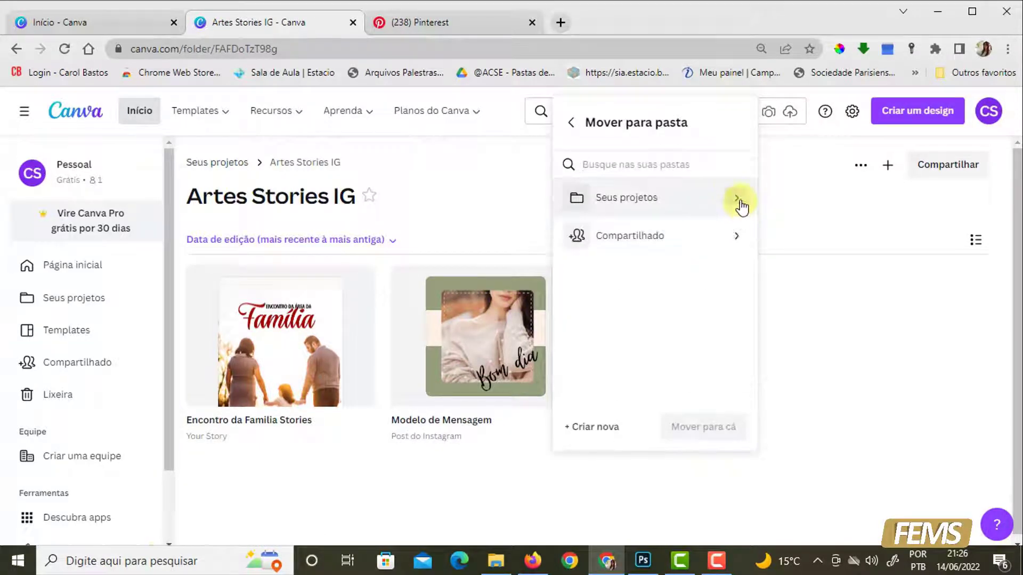
left_click(741, 206)
left_click(665, 234)
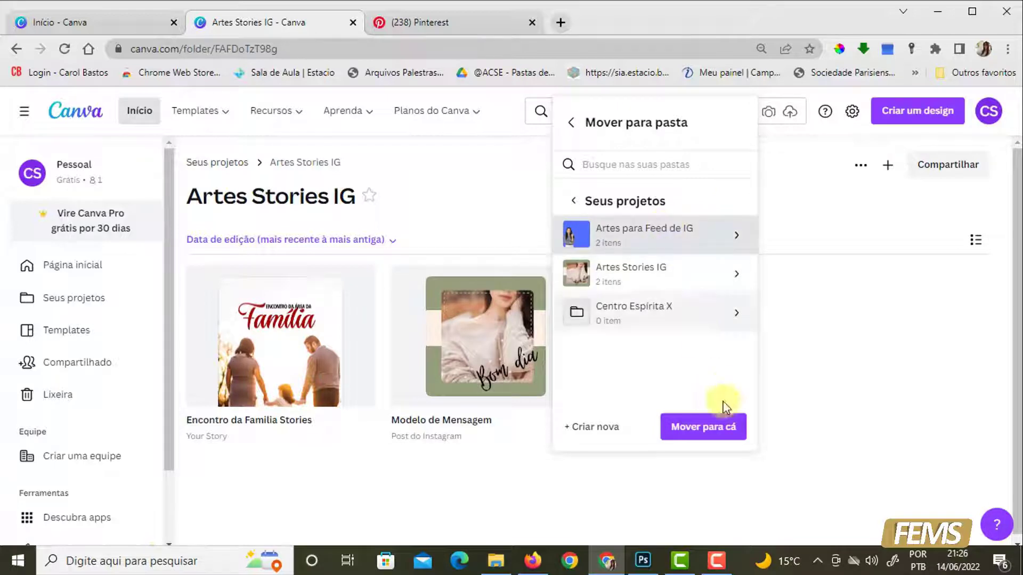
left_click(701, 436)
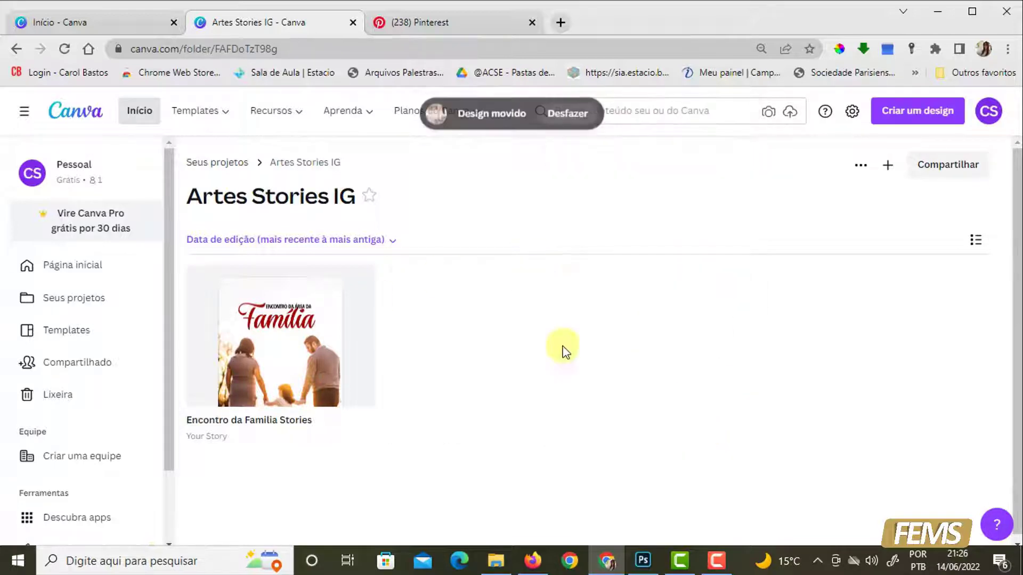
- Return to Seus projetos and review the images stored in the Uploads folder
left_click(225, 164)
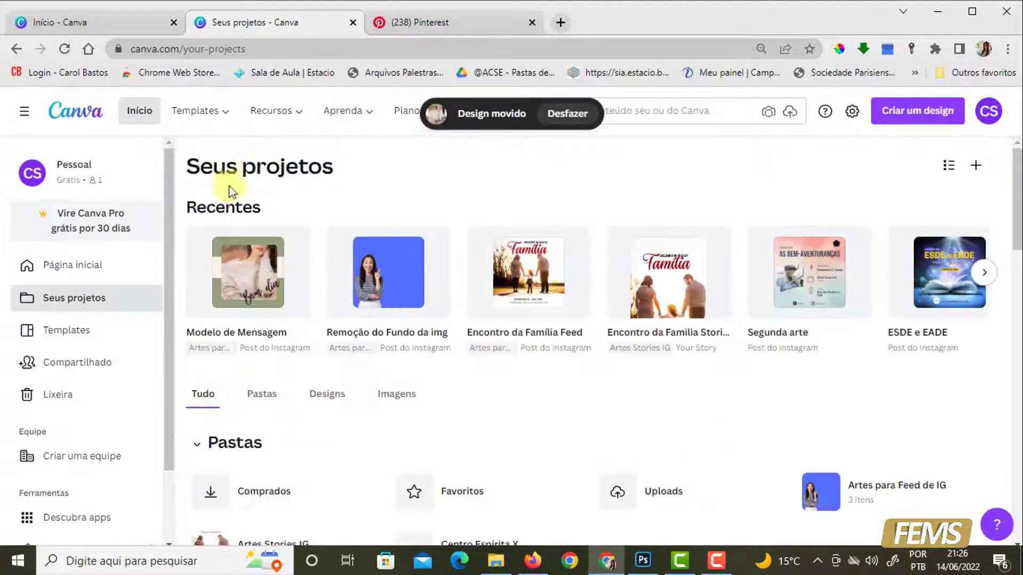
scroll(874, 461, "down", 4)
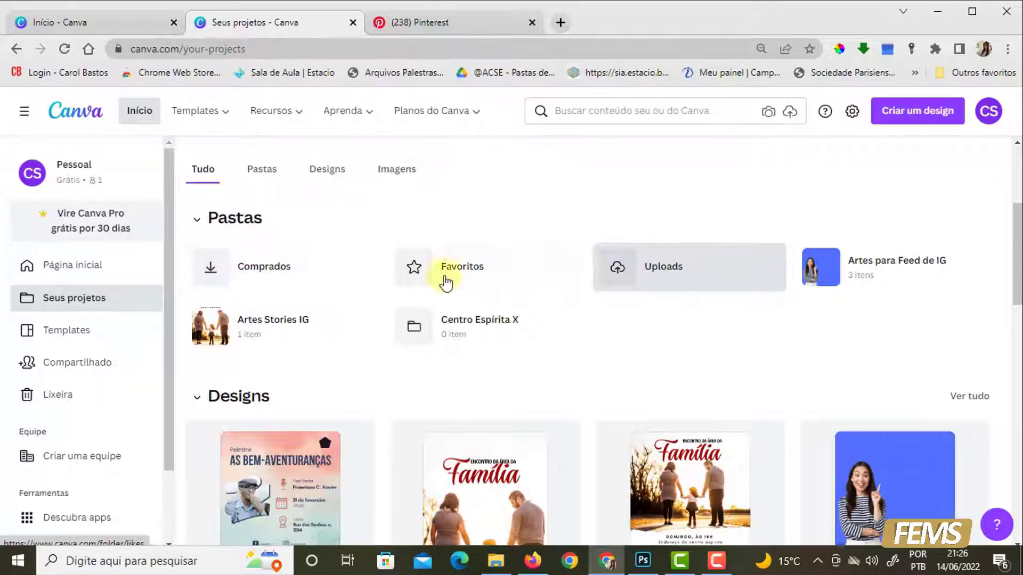
left_click(681, 269)
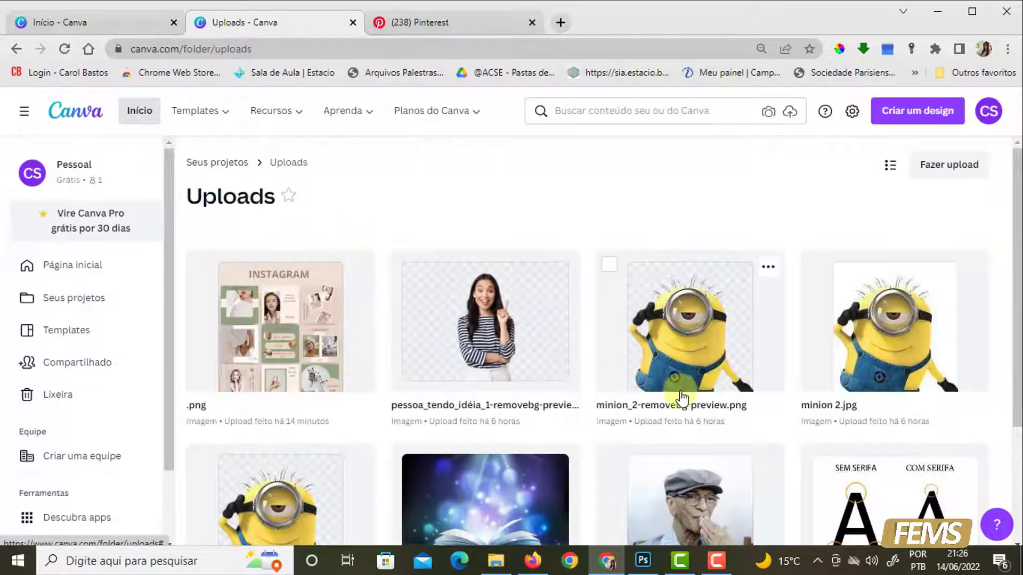
scroll(681, 397, "down", 3)
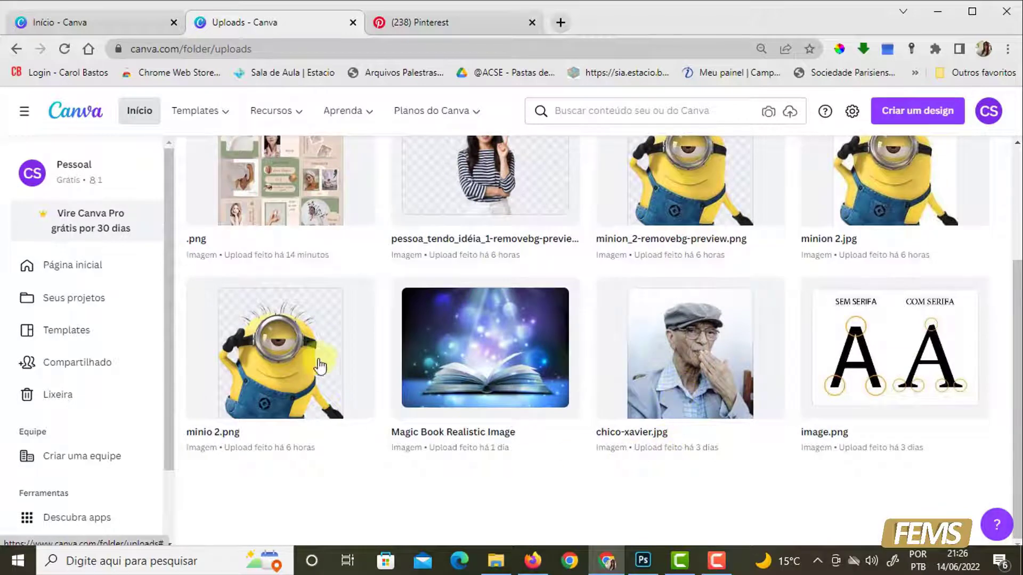
scroll(538, 384, "up", 3)
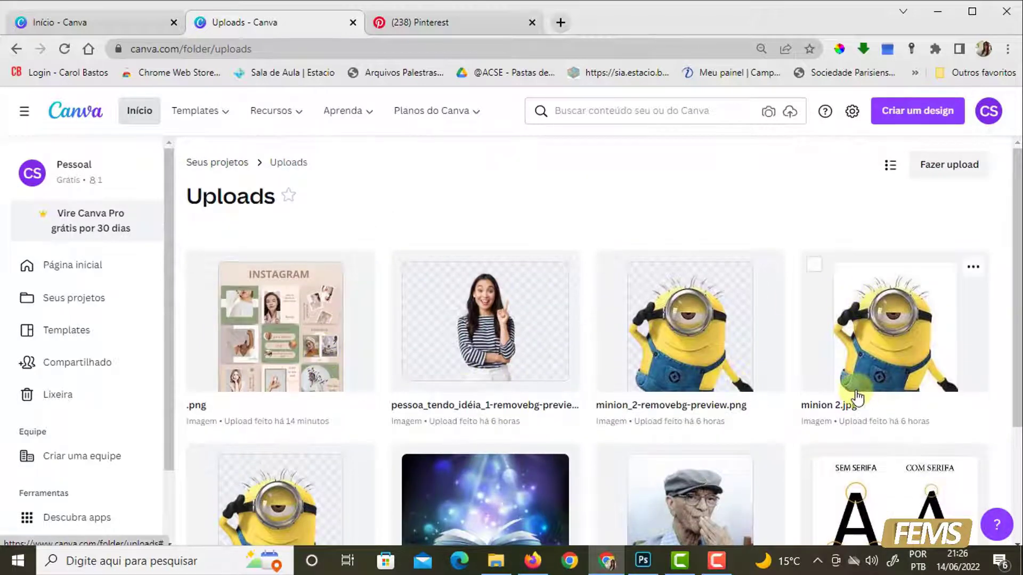
scroll(854, 397, "down", 1)
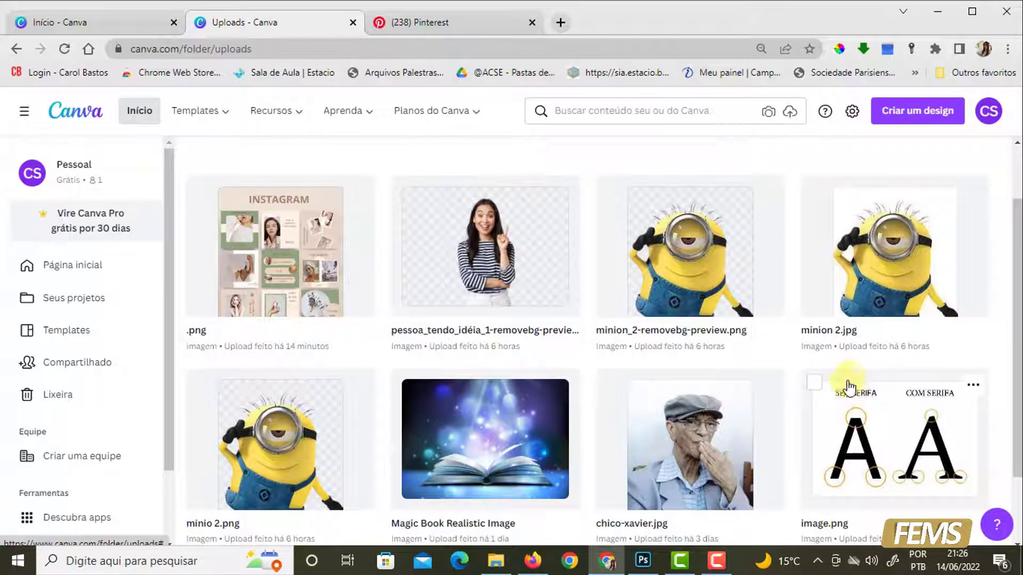
- Go to the home page and open the "Encontro da Família Feed" design from the recent designs
left_click(88, 272)
scroll(716, 370, "down", 3)
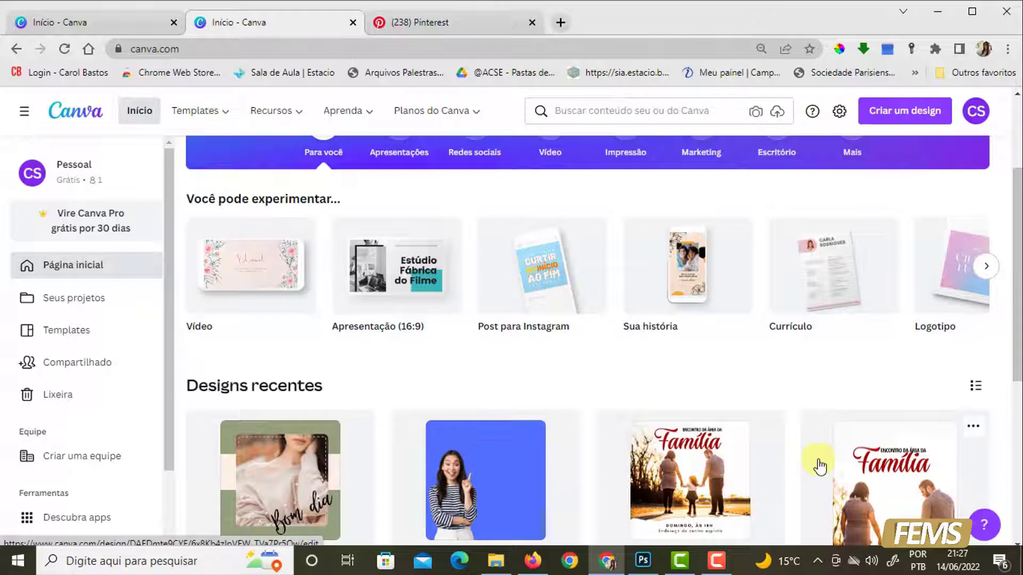
scroll(818, 475, "down", 2)
left_click(693, 418)
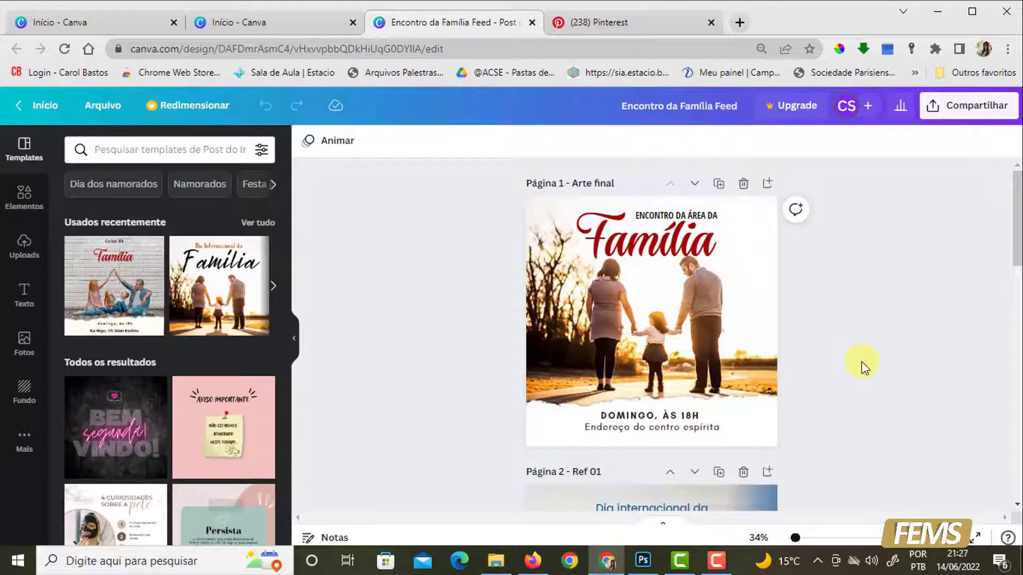
- Examine the design's pages and their titles, both in the scrolling view and in the grid view
scroll(861, 361, "down", 8)
scroll(862, 361, "down", 8)
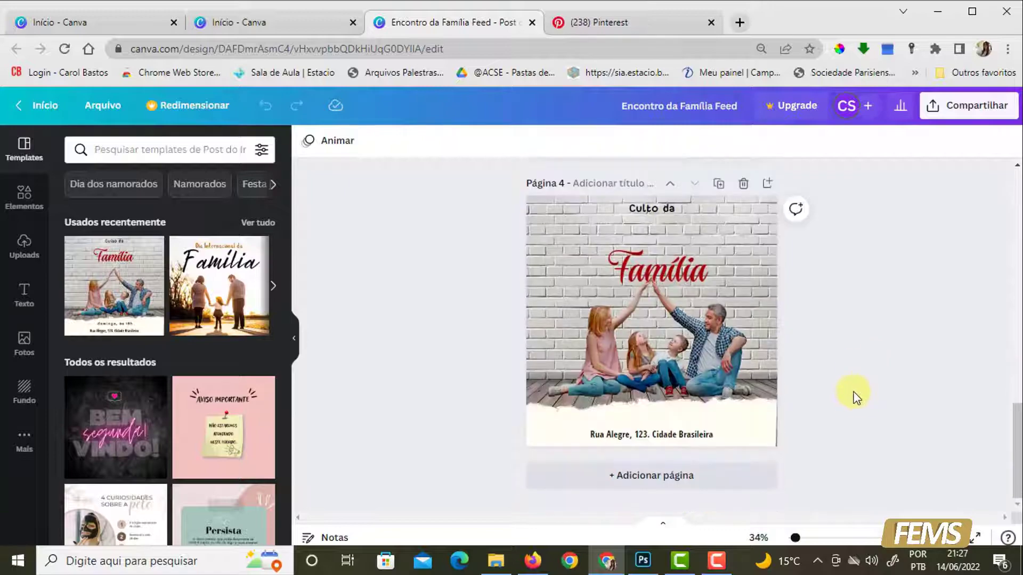
scroll(858, 405, "up", 8)
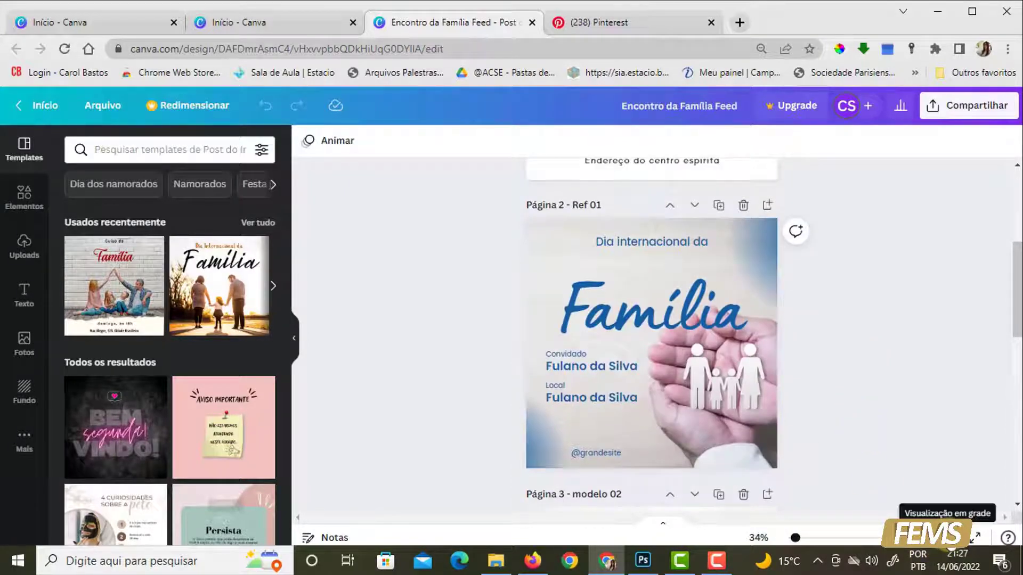
left_click(946, 538)
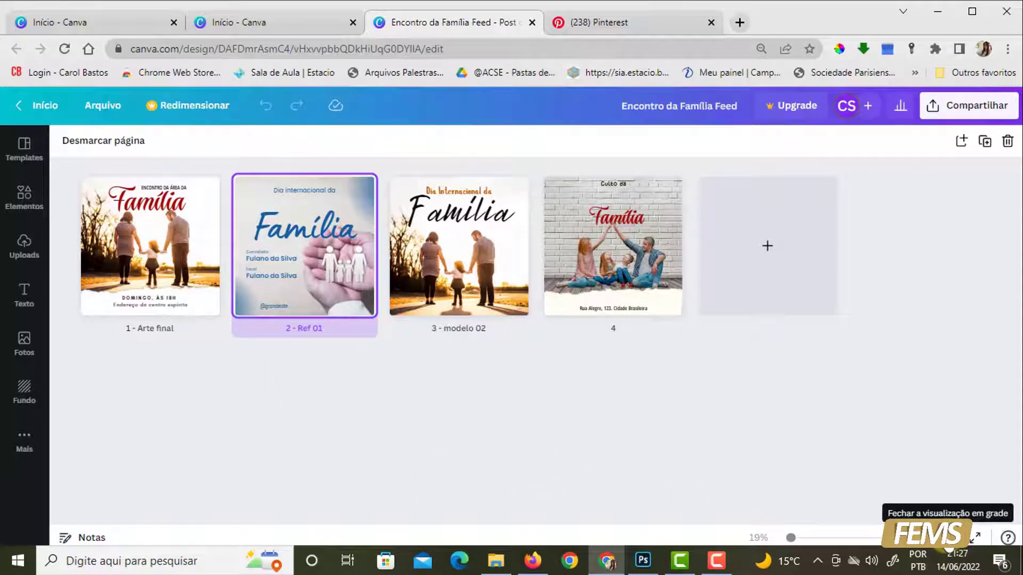
left_click(975, 538)
left_click_drag(1019, 228, 1017, 161)
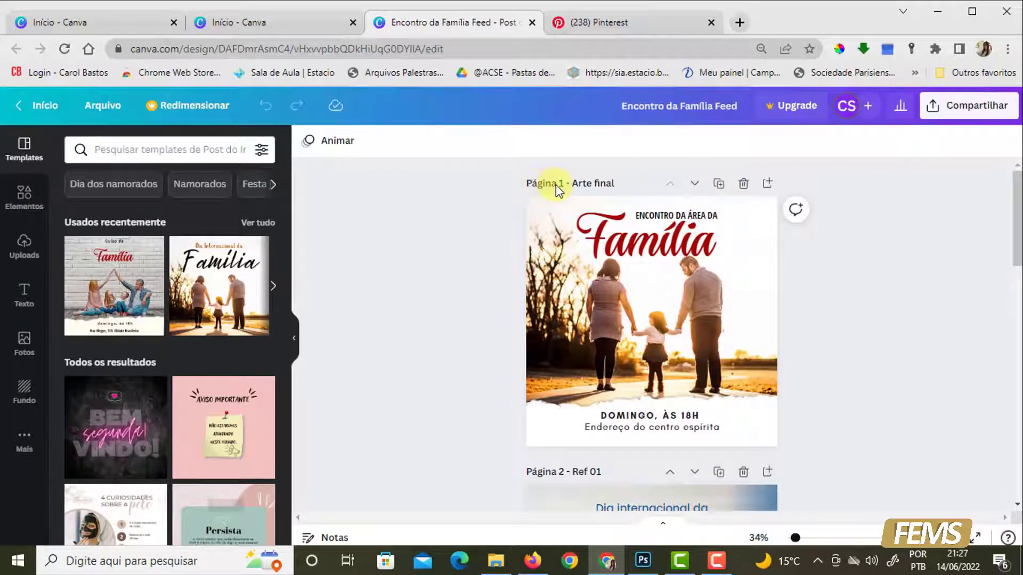
scroll(594, 443, "down", 3)
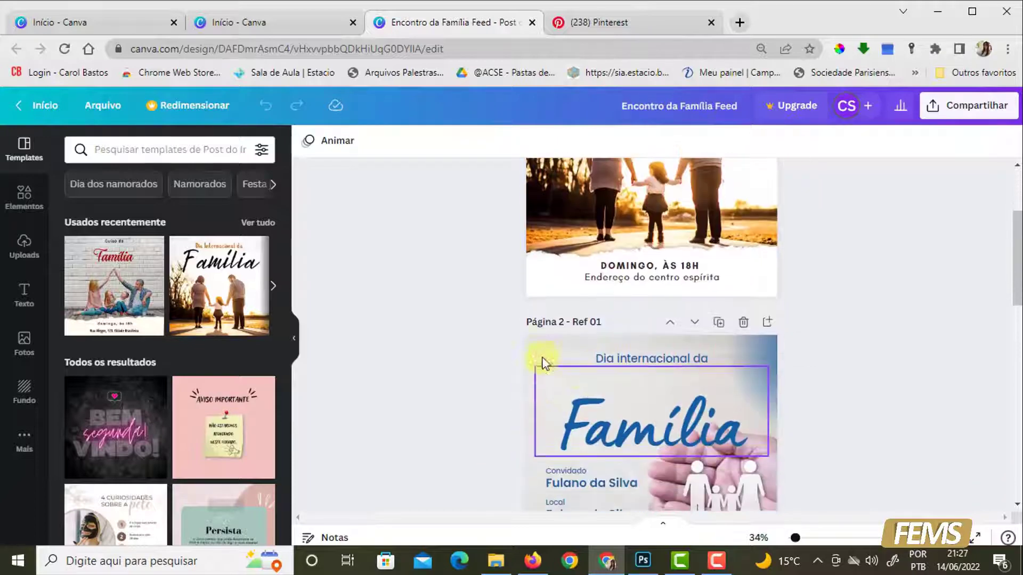
scroll(600, 489, "down", 5)
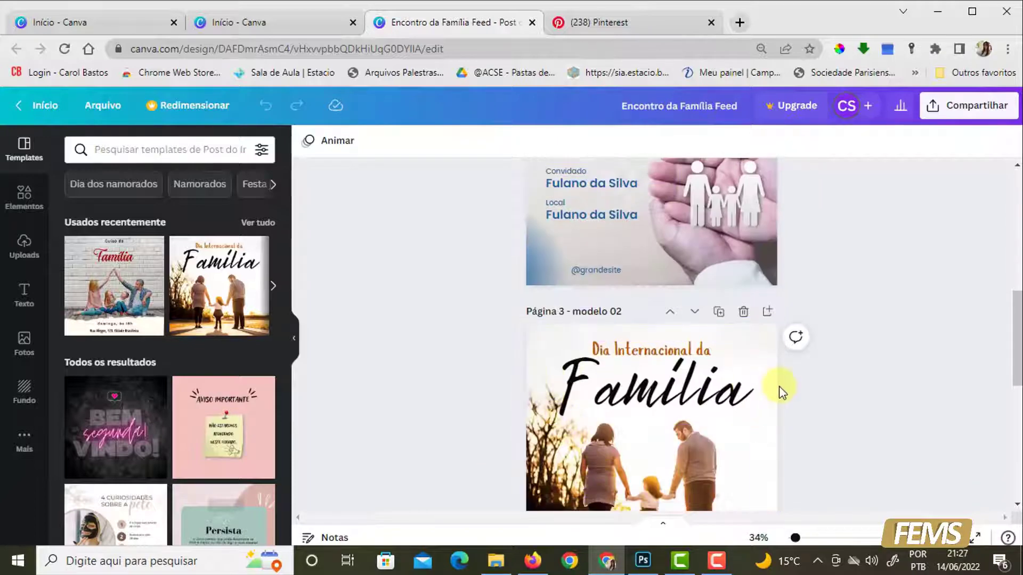
scroll(778, 391, "up", 8)
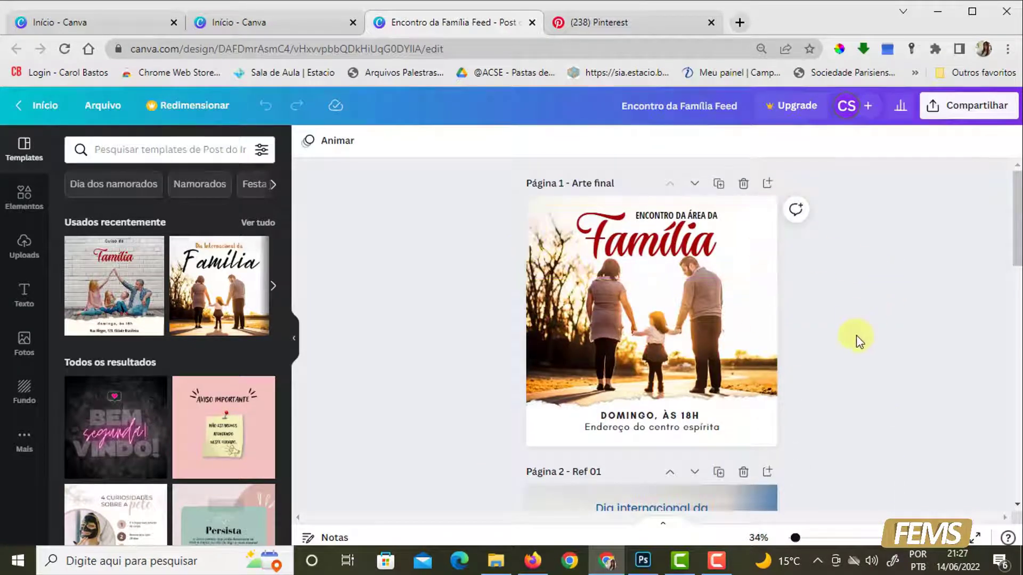
- Bring up the design's download settings and choose PNG as the file format
left_click(950, 112)
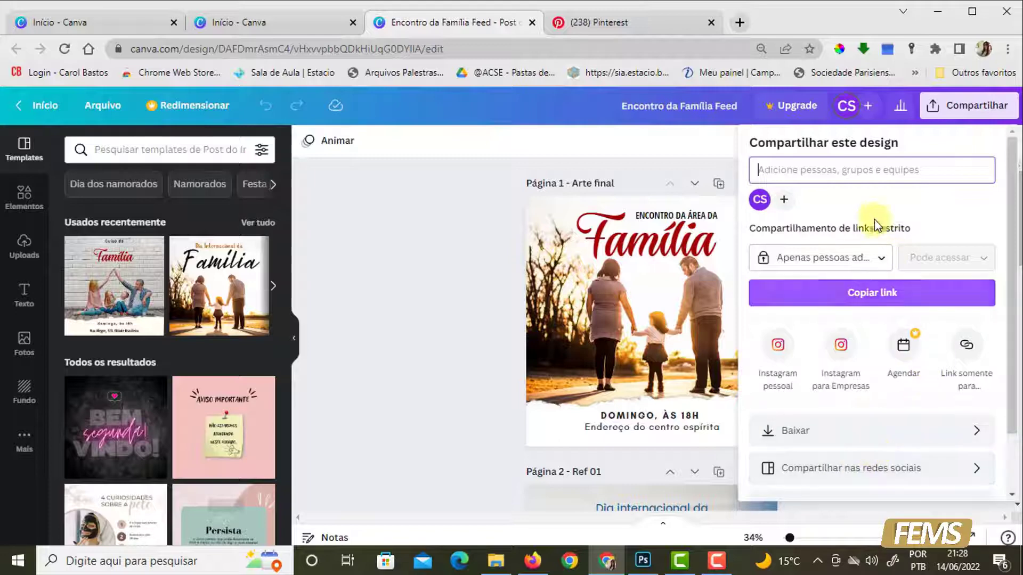
left_click(815, 432)
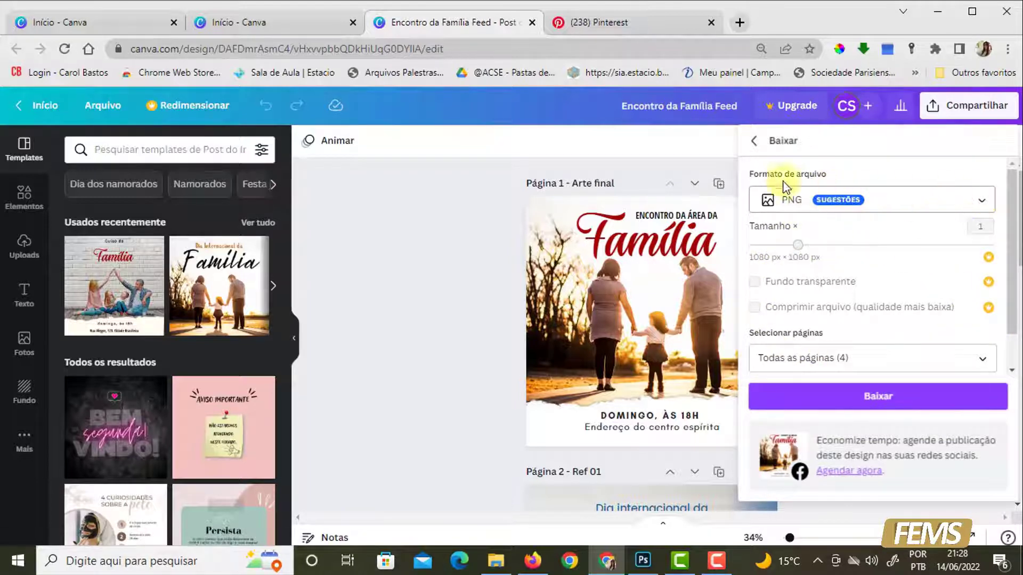
left_click(981, 201)
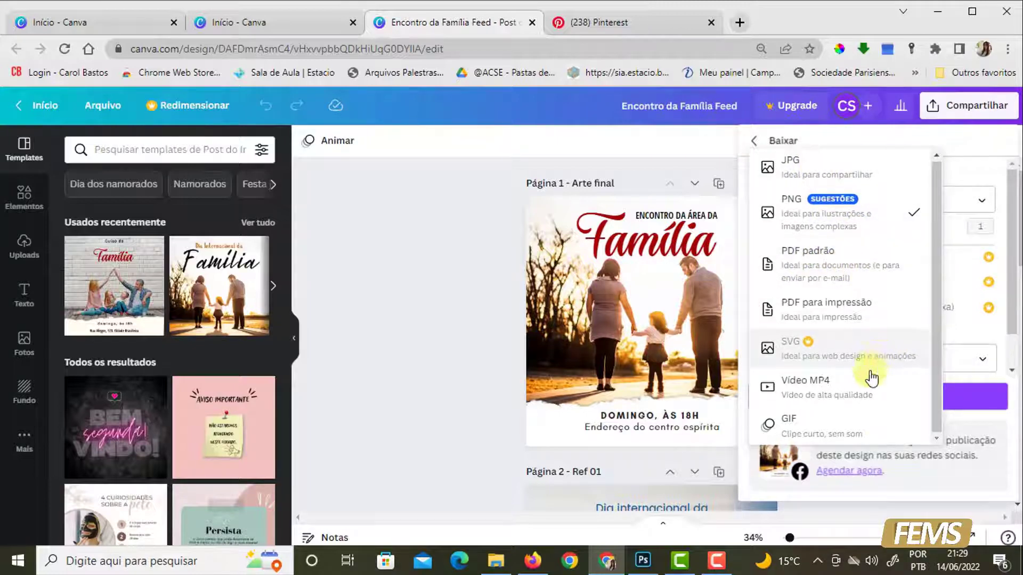
left_click(825, 222)
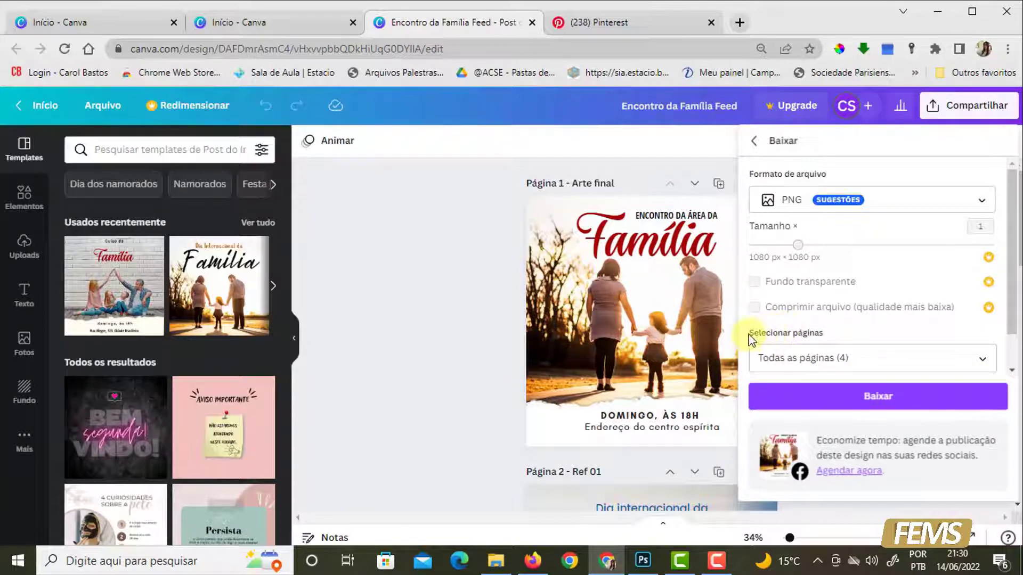
- Limit the download to Página 1 – Arte final and start downloading it
left_click(982, 366)
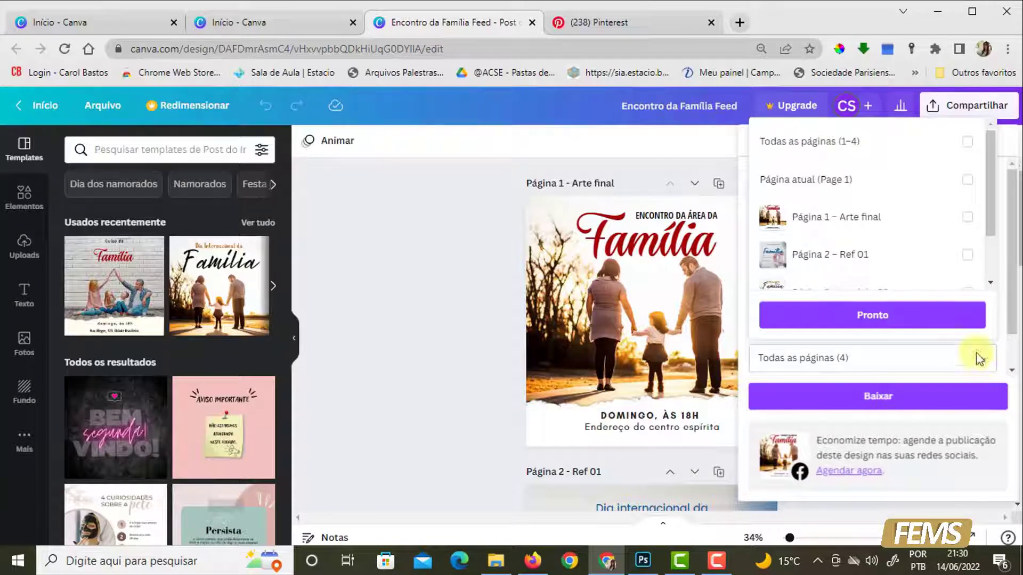
left_click(966, 218)
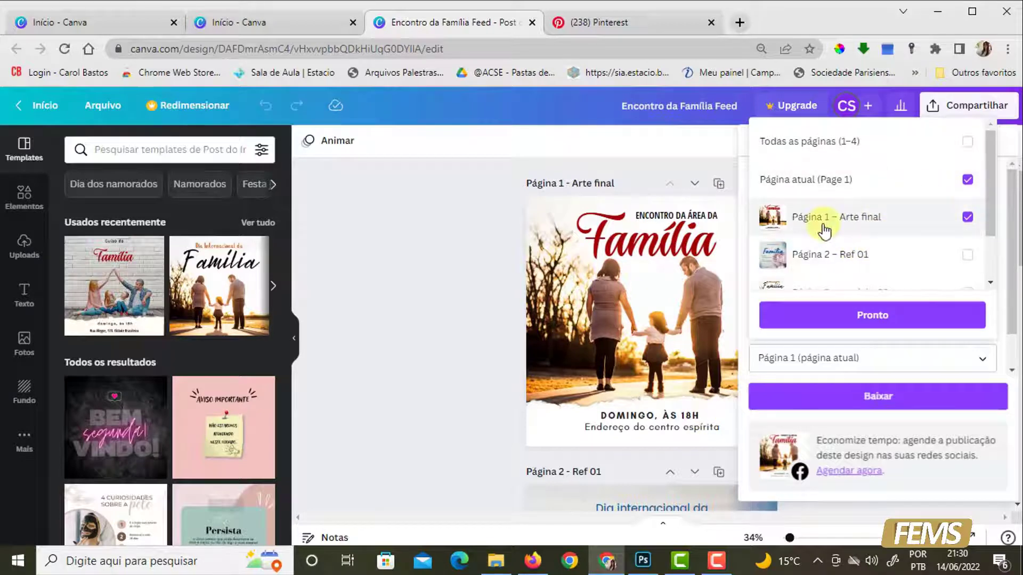
left_click(967, 218)
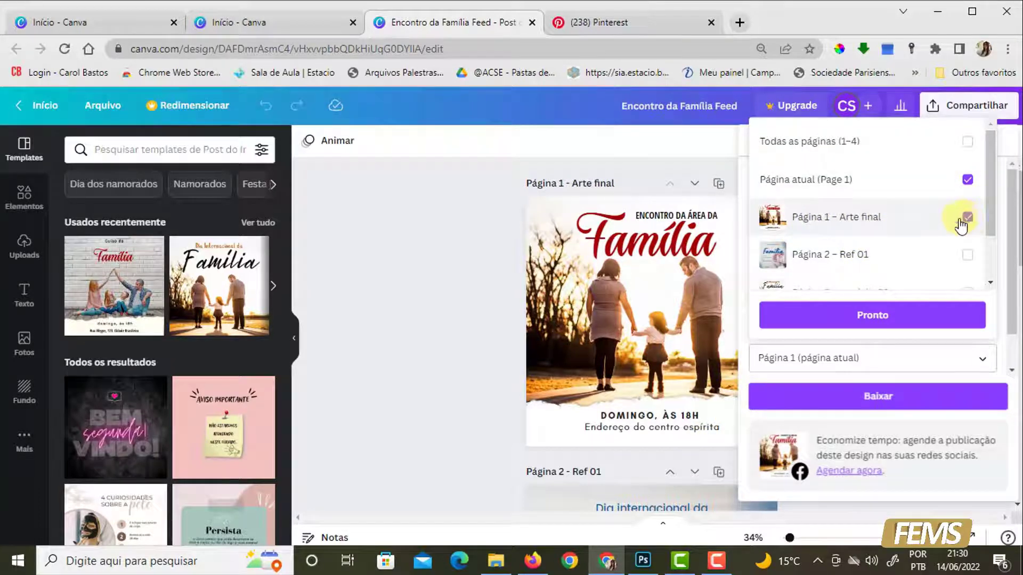
left_click(904, 316)
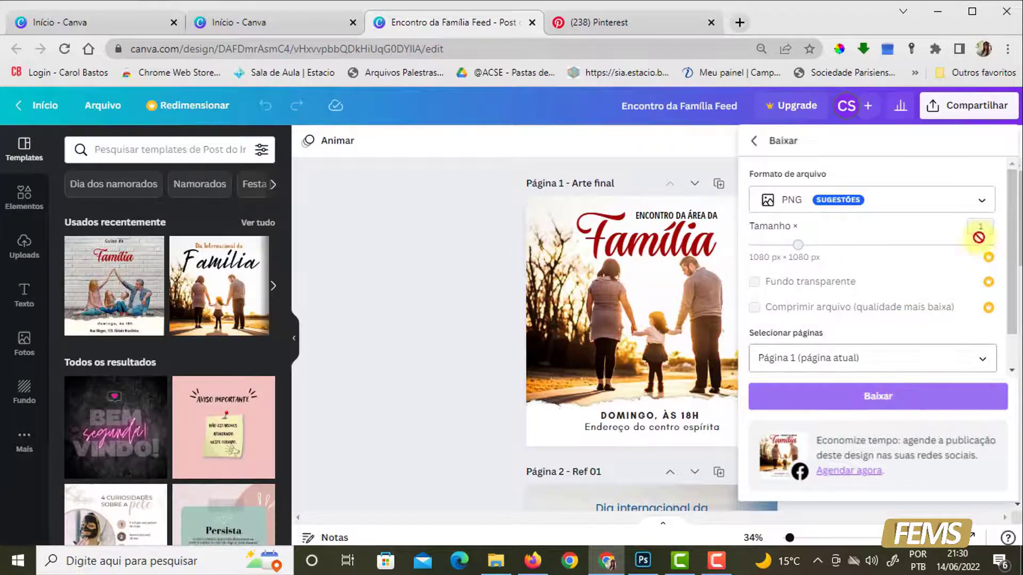
left_click(856, 406)
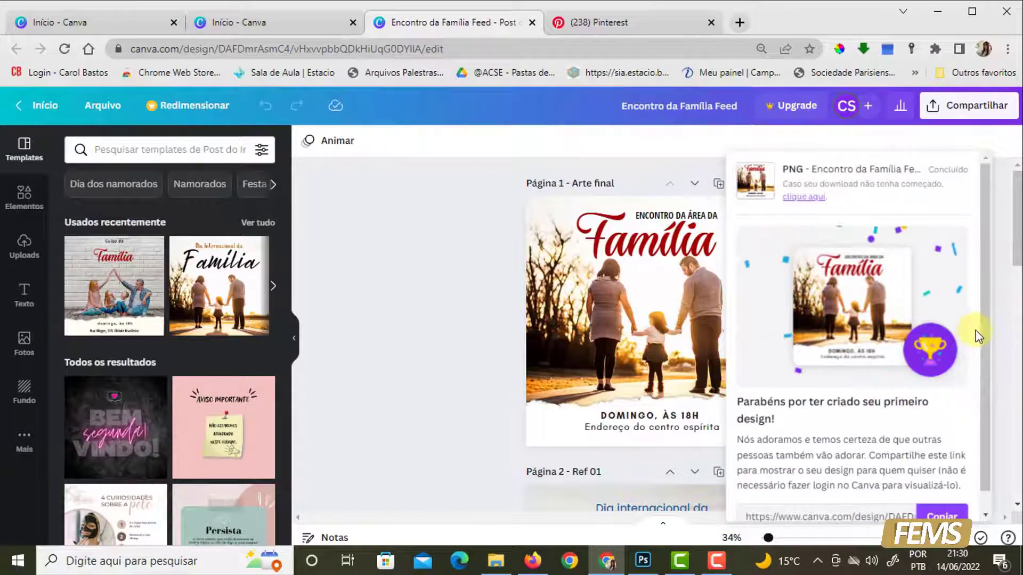
scroll(863, 367, "down", 1)
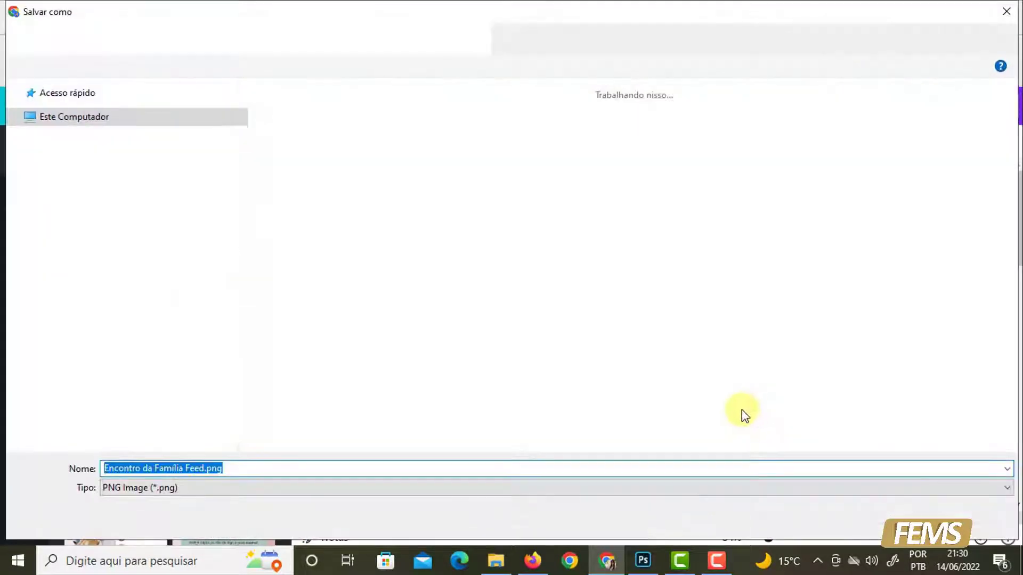